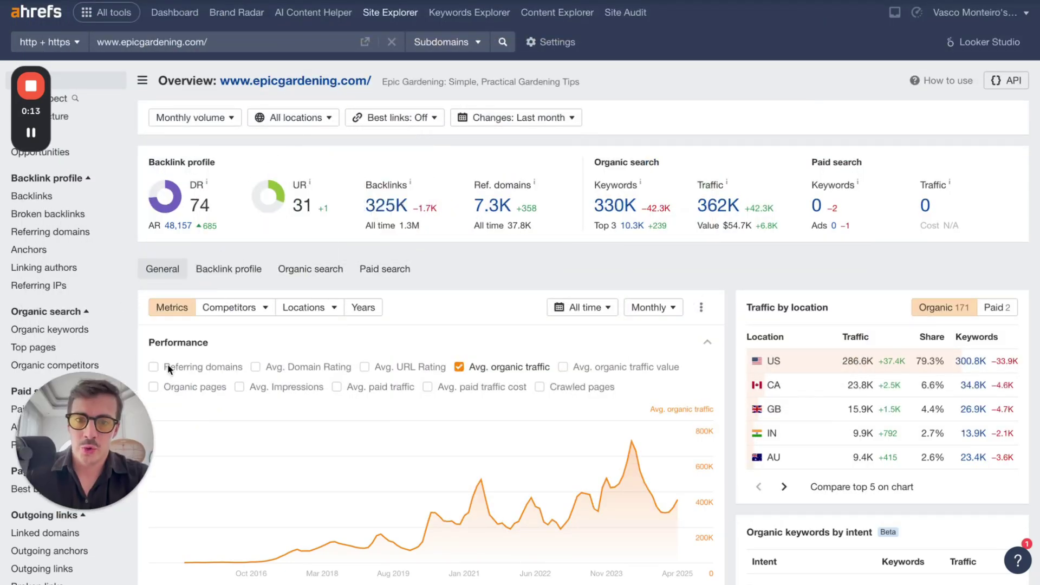
Step: Turn on screen drawing and circle the organic traffic figure in red
scroll(711, 111, down, 3)
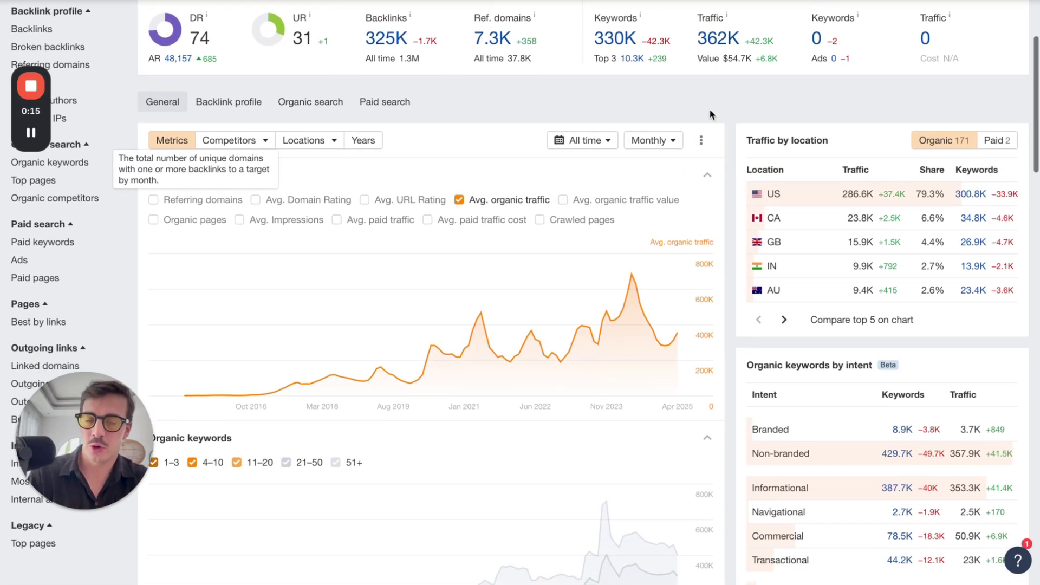
scroll(709, 112, up, 1)
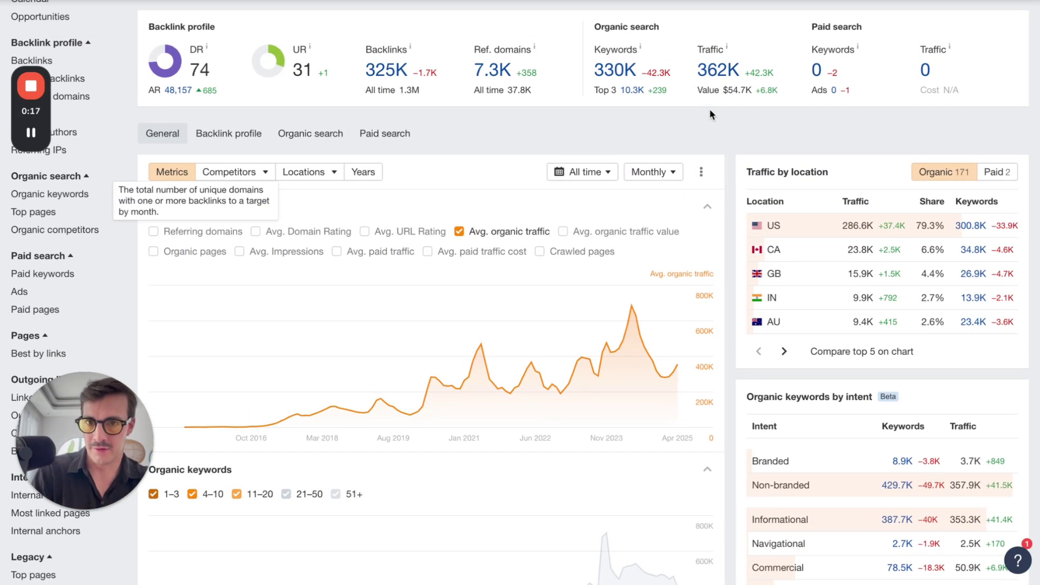
key(alt+d)
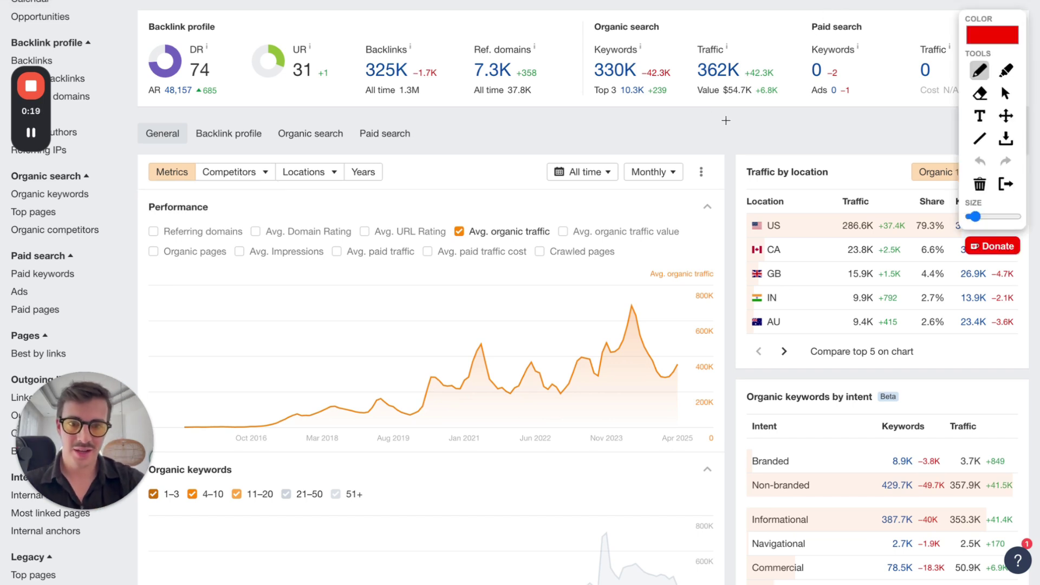
mouse_move(684, 108)
mouse_down()
mouse_move(753, 107)
mouse_move(665, 46)
mouse_move(674, 93)
mouse_up()
Step: Draw a red K and a circled C with an arrow over the Performance chart
mouse_move(131, 184)
mouse_down()
mouse_move(162, 232)
mouse_move(248, 279)
mouse_up()
drag(450, 173, 494, 268)
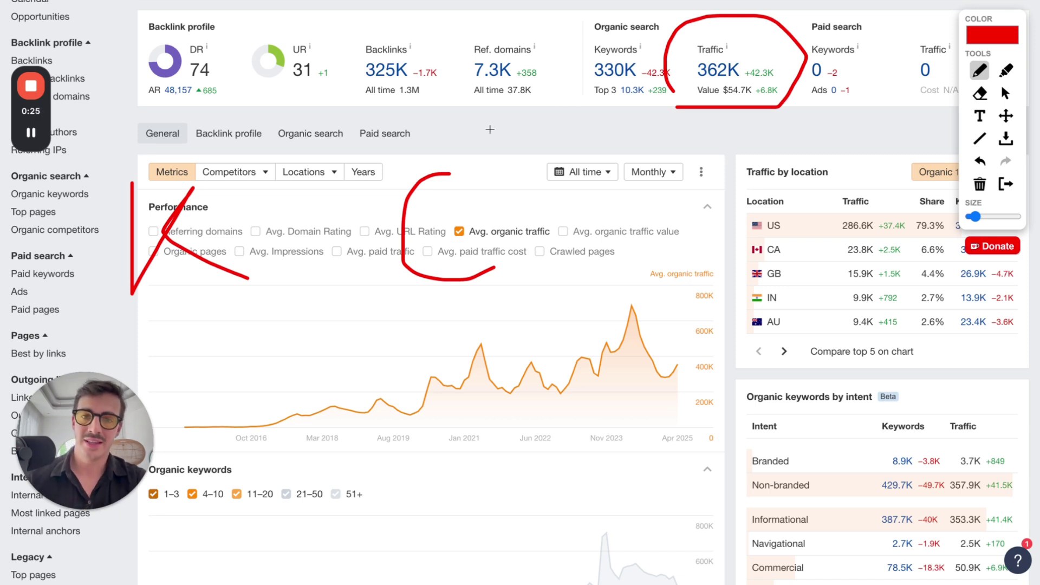
mouse_move(490, 130)
mouse_down()
mouse_move(360, 274)
mouse_move(528, 173)
mouse_move(510, 142)
mouse_up()
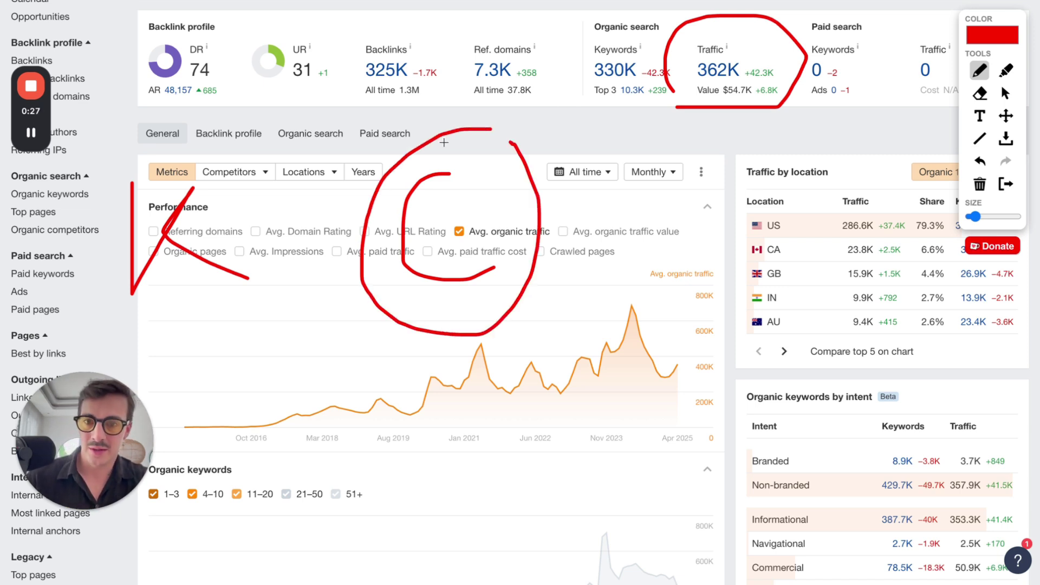
mouse_move(444, 142)
mouse_down()
mouse_move(414, 109)
mouse_move(243, 124)
mouse_move(229, 163)
mouse_move(145, 172)
mouse_move(193, 326)
mouse_move(252, 295)
mouse_move(229, 211)
mouse_move(205, 175)
mouse_up()
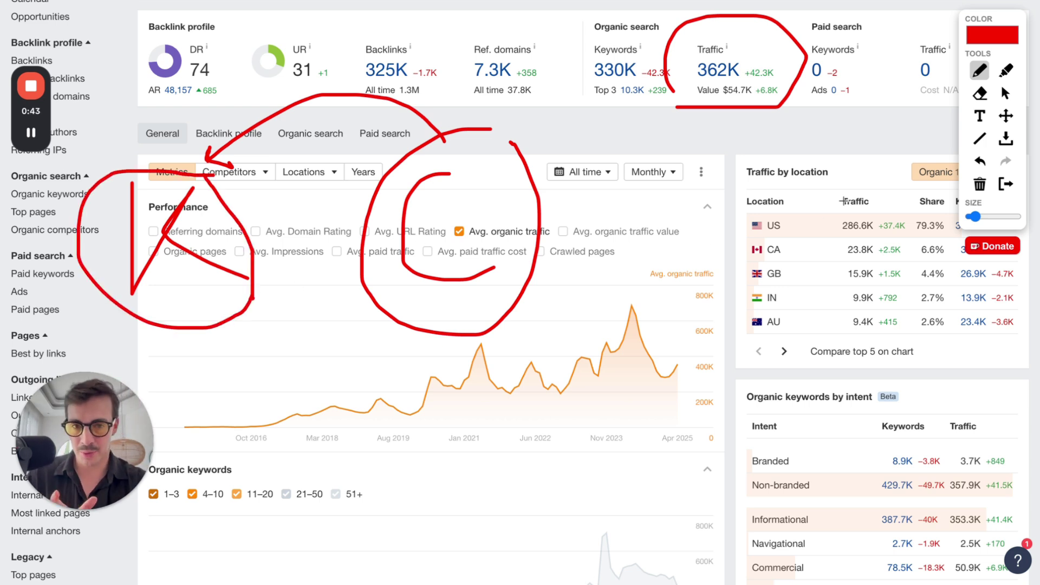
Step: Draw a red D and a loop around the Traffic by location table, undoing one stray stroke
mouse_move(676, 205)
mouse_down()
mouse_move(691, 345)
mouse_move(688, 219)
mouse_up()
drag(805, 220, 806, 229)
mouse_move(805, 264)
mouse_down()
mouse_move(863, 317)
mouse_move(809, 218)
mouse_up()
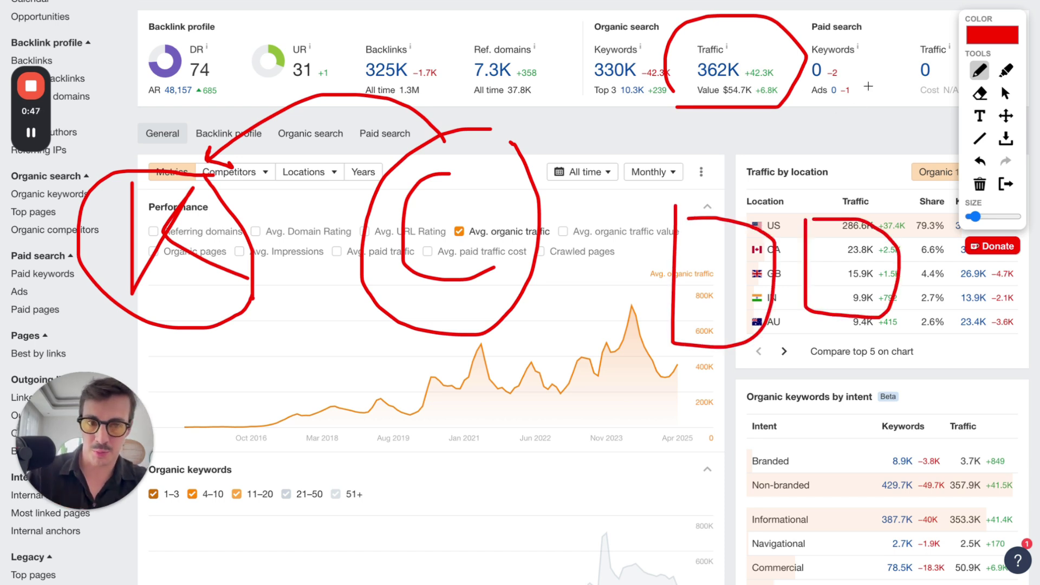
drag(868, 87, 752, 204)
drag(887, 115, 860, 189)
key(ctrl+z)
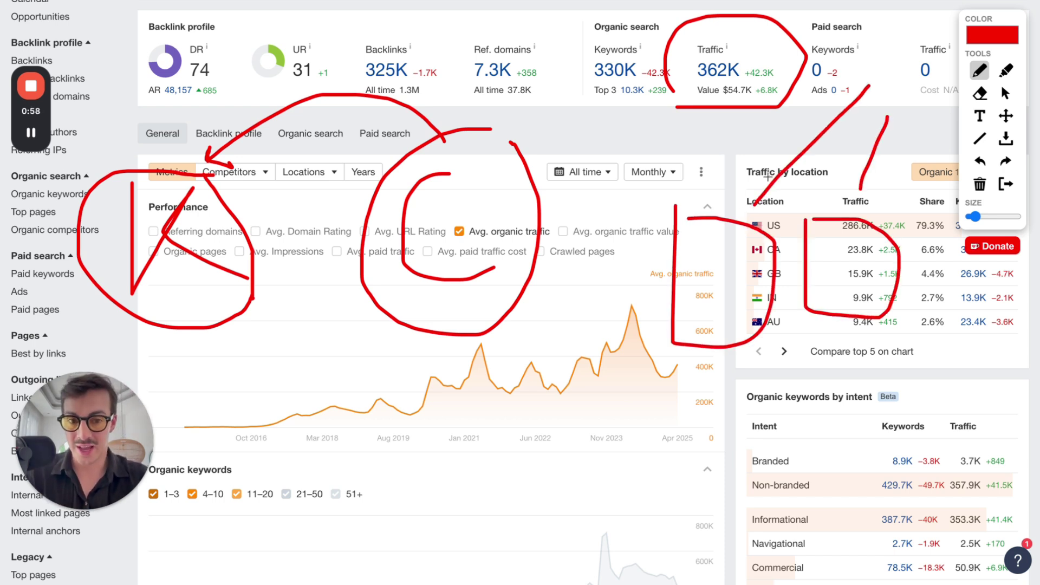
mouse_move(768, 176)
mouse_down()
mouse_move(875, 375)
mouse_move(808, 192)
mouse_up()
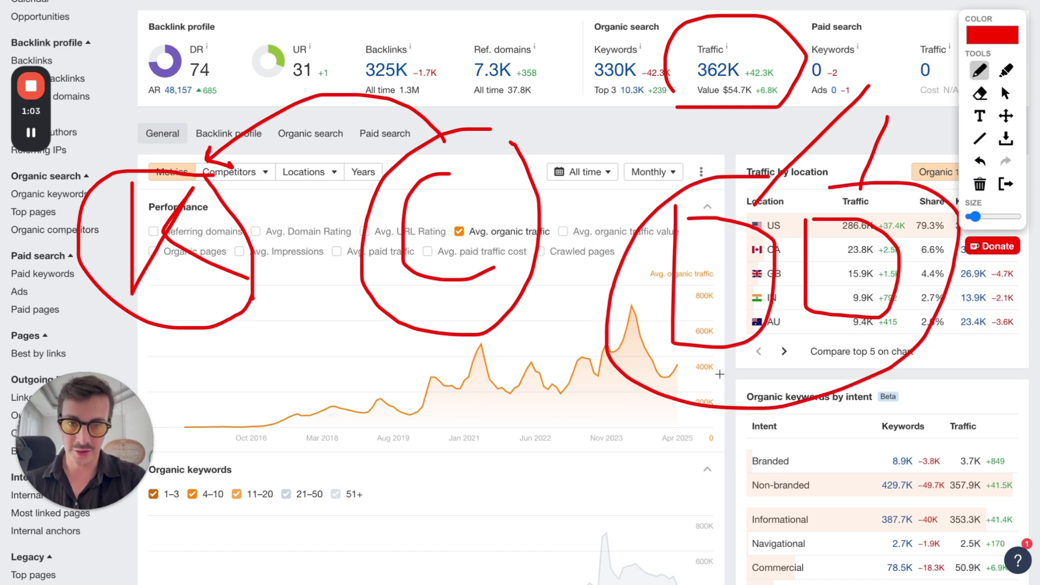
Step: Add red underlines below the location table, the K mark and the traffic value
drag(662, 353, 946, 353)
drag(748, 382, 886, 383)
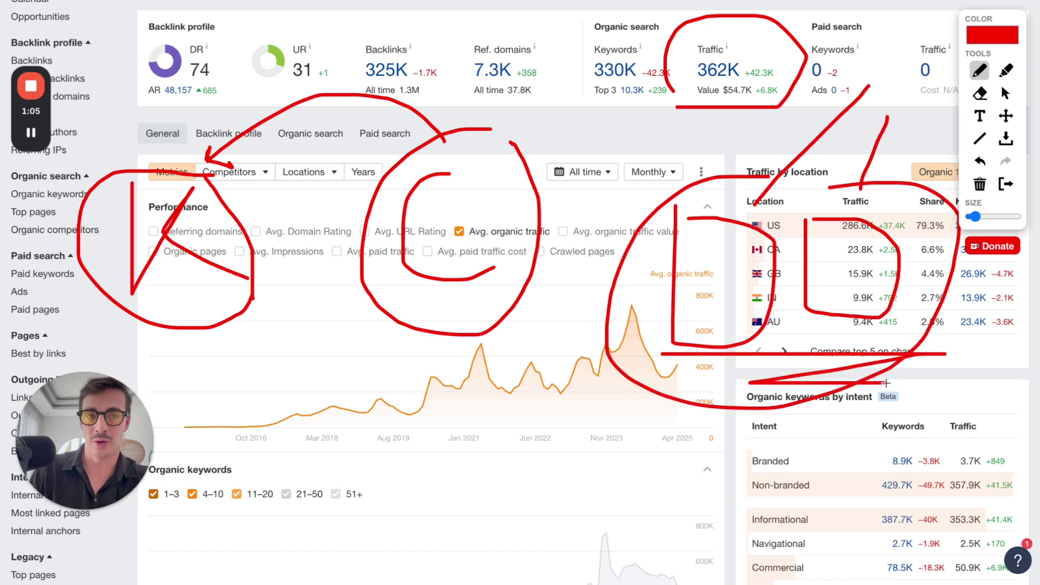
drag(146, 301, 236, 298)
mouse_move(695, 98)
mouse_down()
mouse_move(753, 97)
mouse_move(623, 10)
mouse_move(587, 116)
mouse_up()
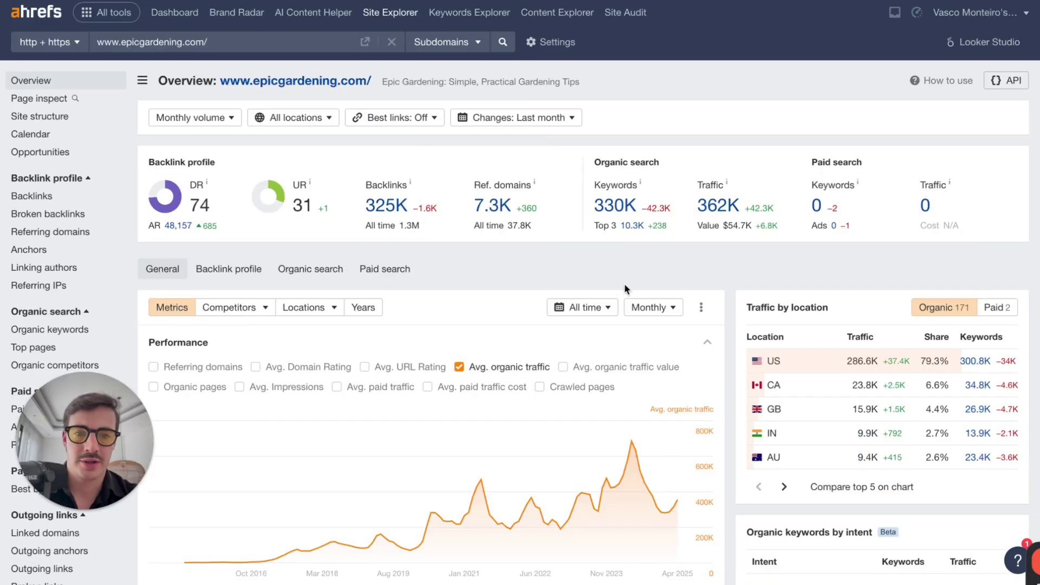
Step: Scroll down and back up the cleared epicgardening.com Overview report
scroll(670, 281, down, 2)
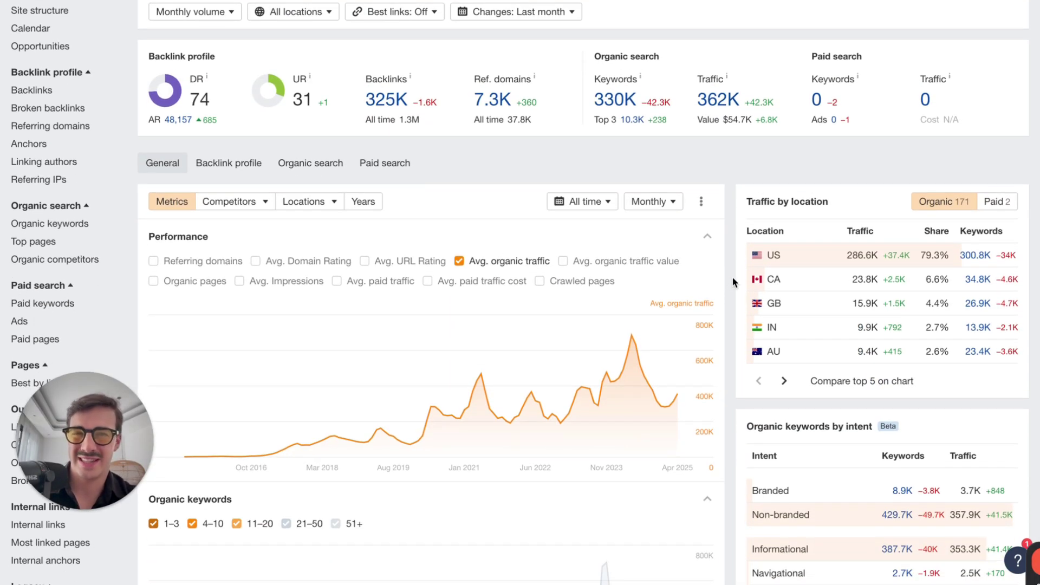
scroll(739, 256, up, 1)
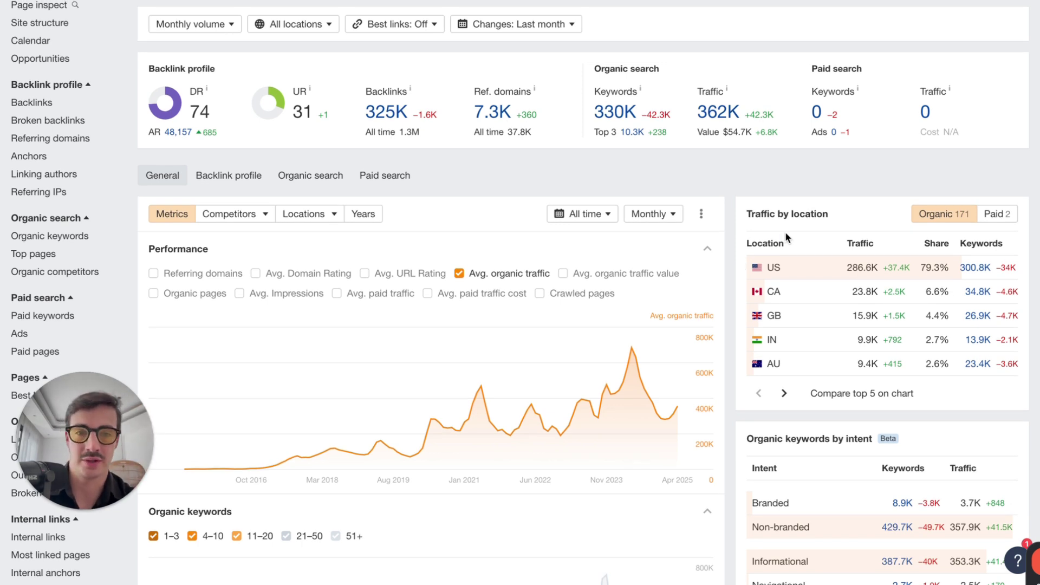
scroll(741, 166, up, 2)
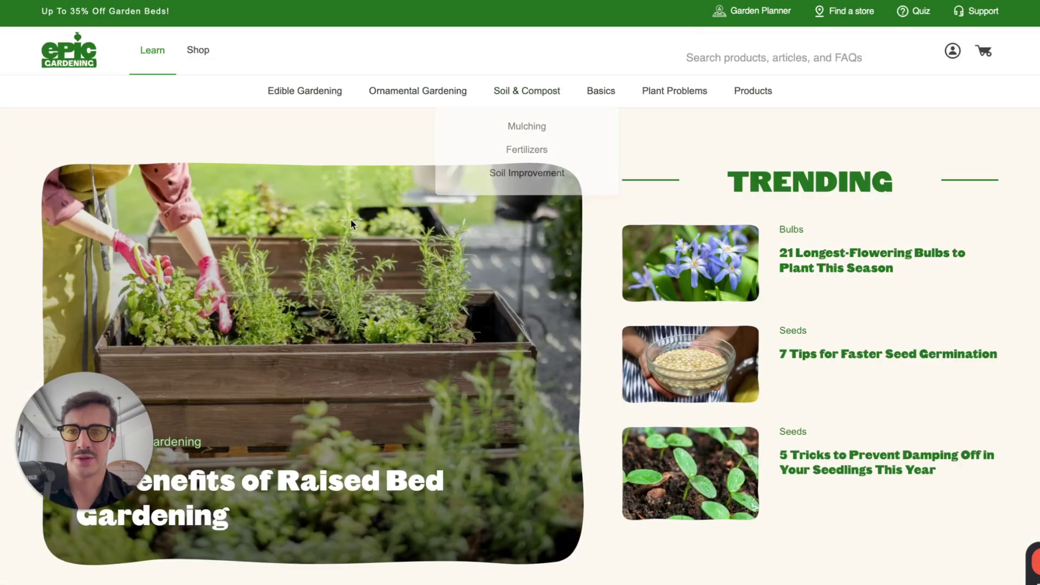
Step: Browse the Epic Gardening homepage and Shop page's raised-bed sale and fruit-tree deals
scroll(506, 290, down, 7)
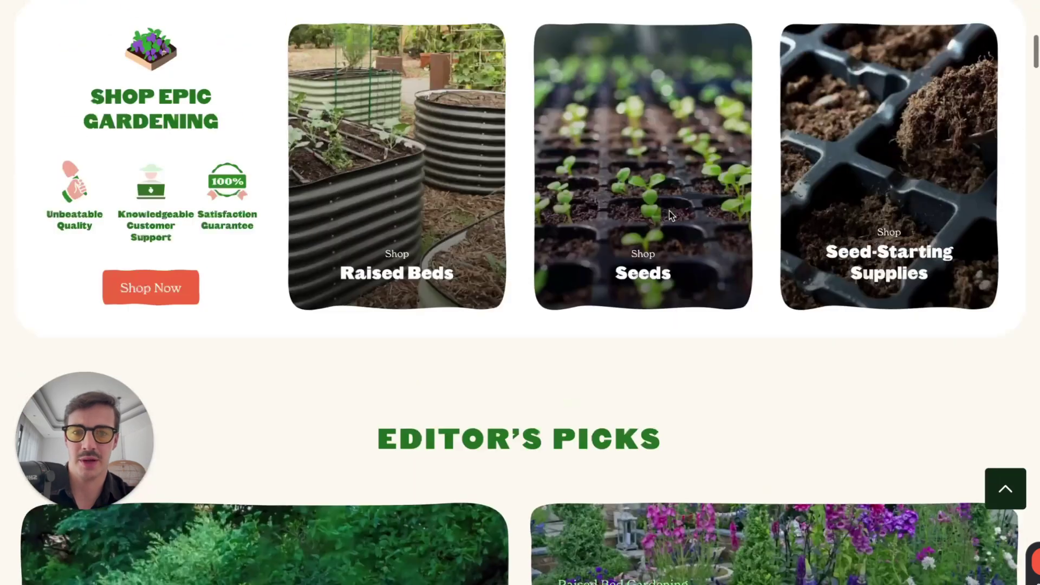
scroll(669, 211, up, 10)
mouse_move(375, 104)
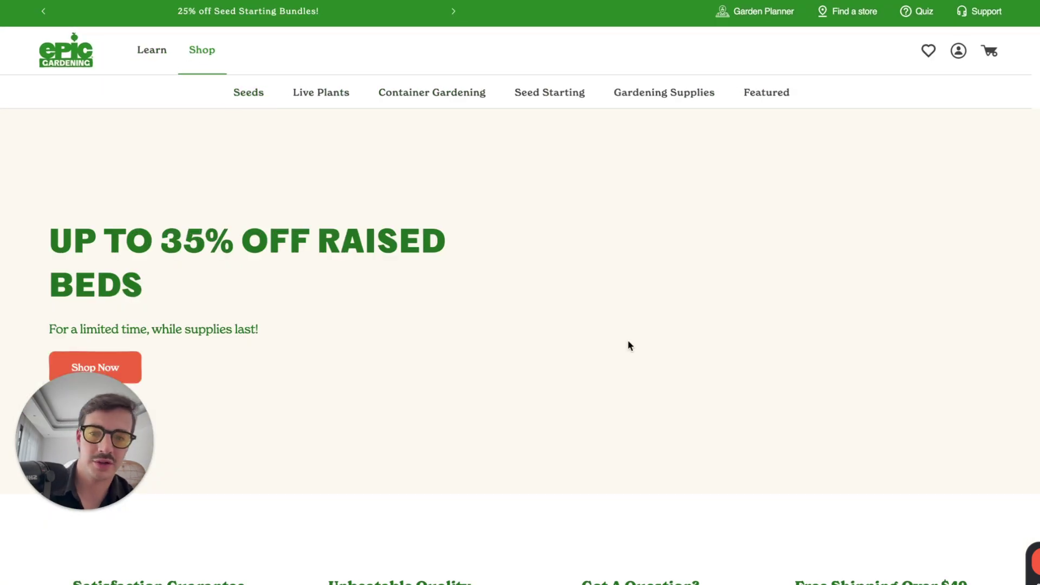
scroll(628, 345, down, 14)
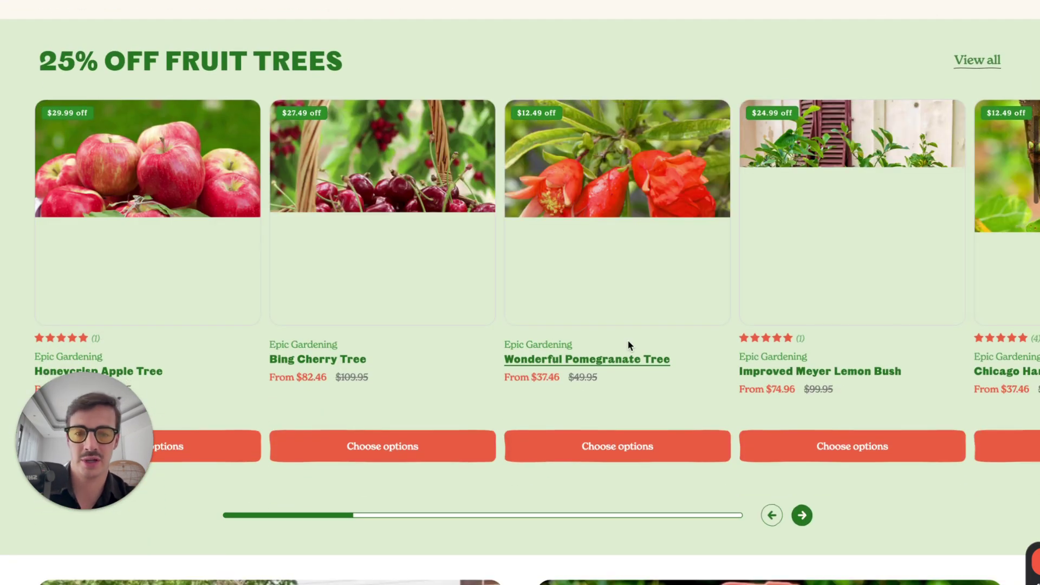
scroll(628, 345, up, 7)
scroll(628, 345, up, 7)
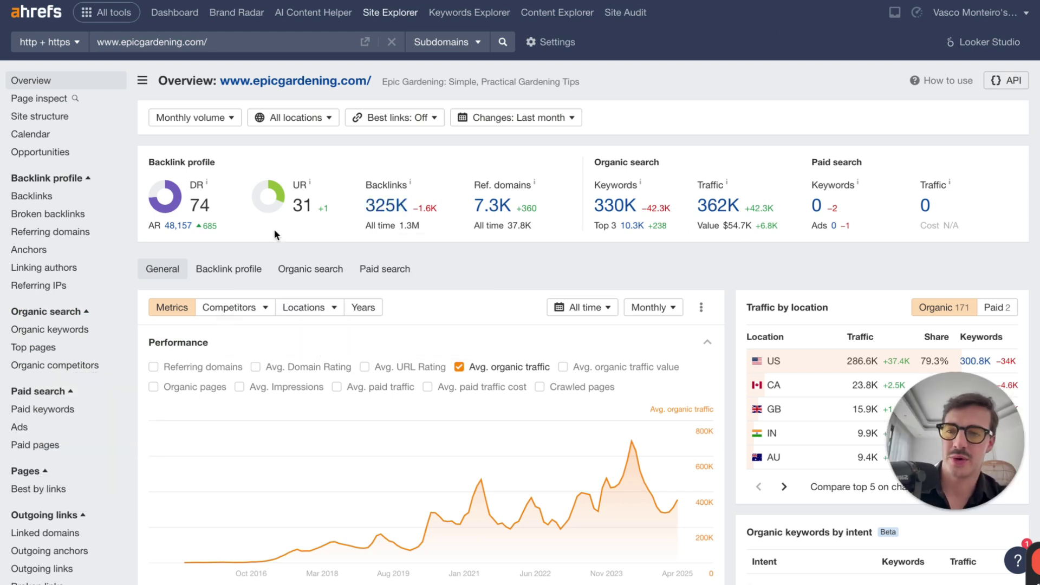
Step: Open the Top pages report for the epicgardening.com target
click(59, 346)
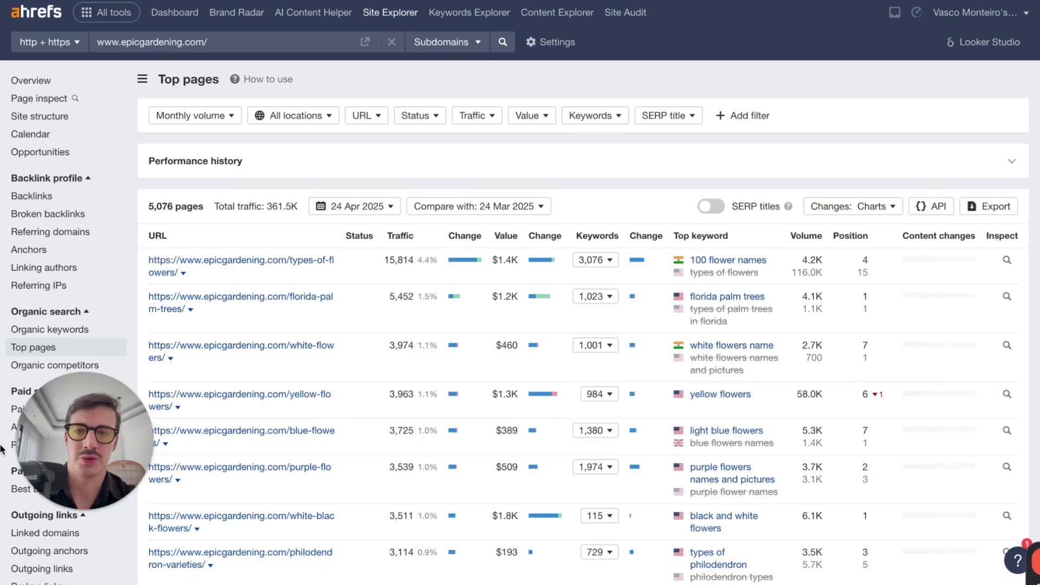
scroll(710, 73, down, 1)
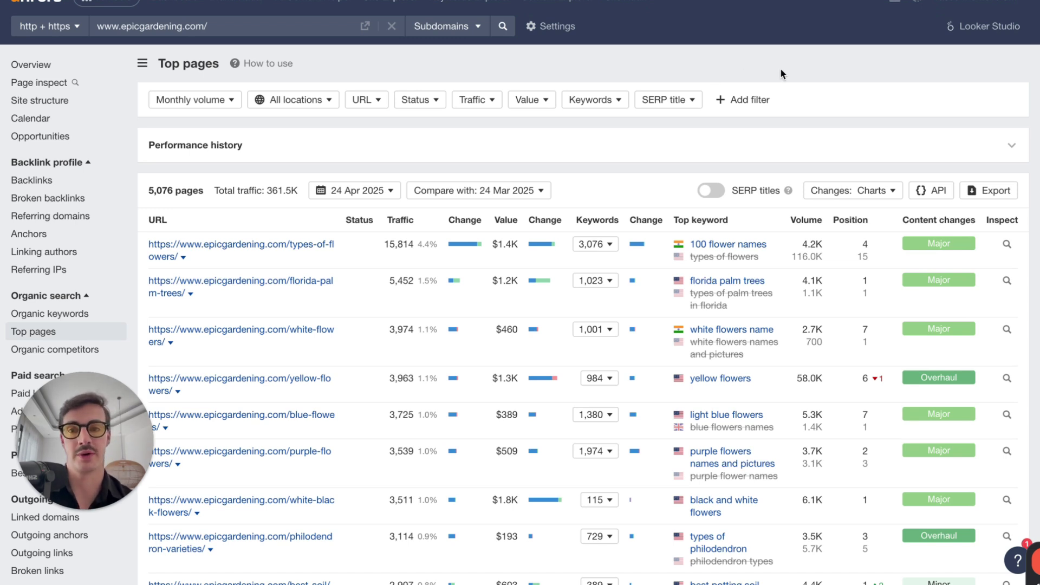
click(303, 25)
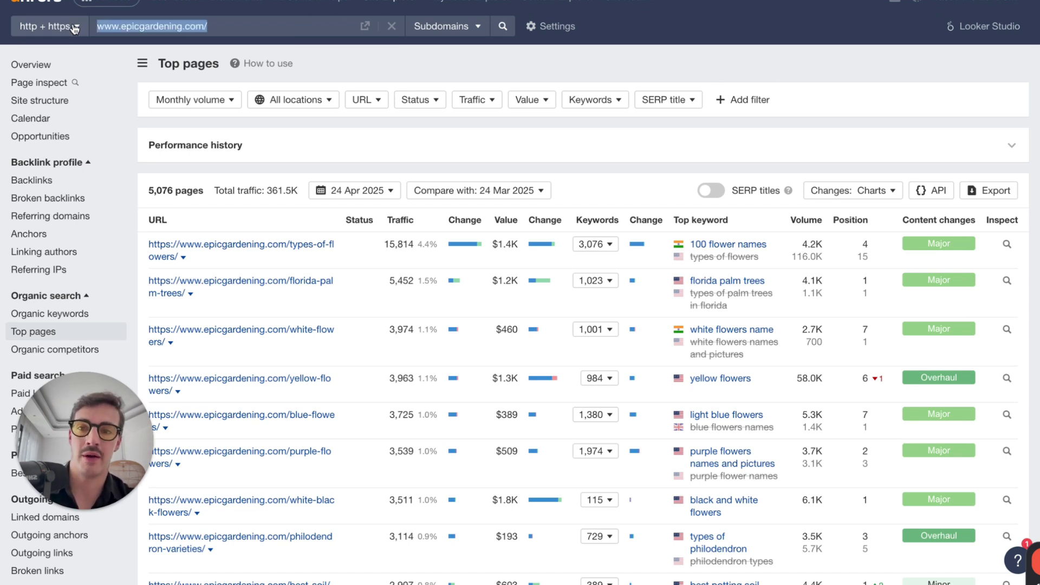
click(612, 82)
Step: Scroll the Top pages list down to the best-soil page row
scroll(612, 81, down, 2)
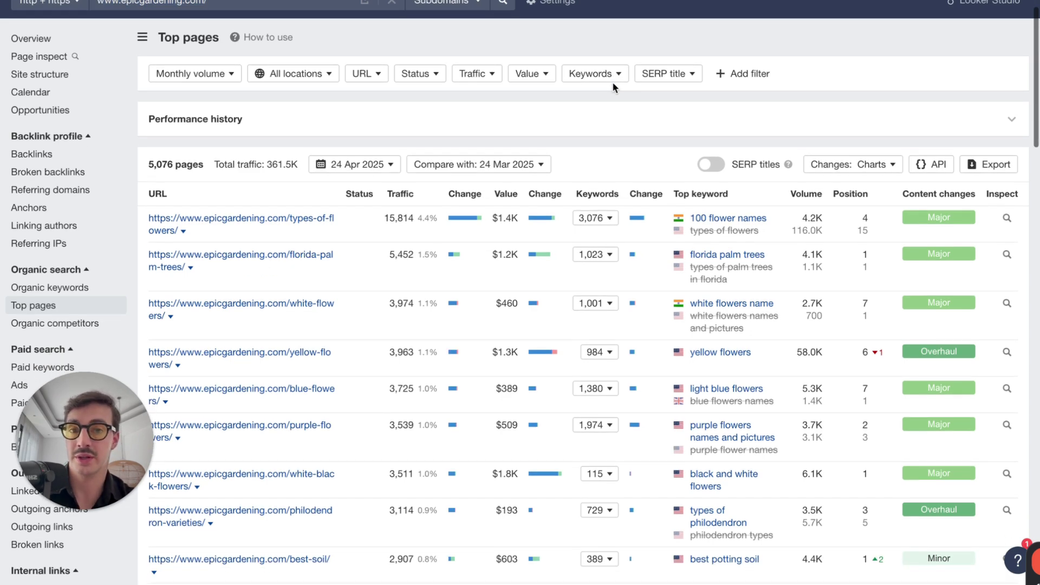
scroll(725, 72, down, 5)
scroll(824, 66, up, 1)
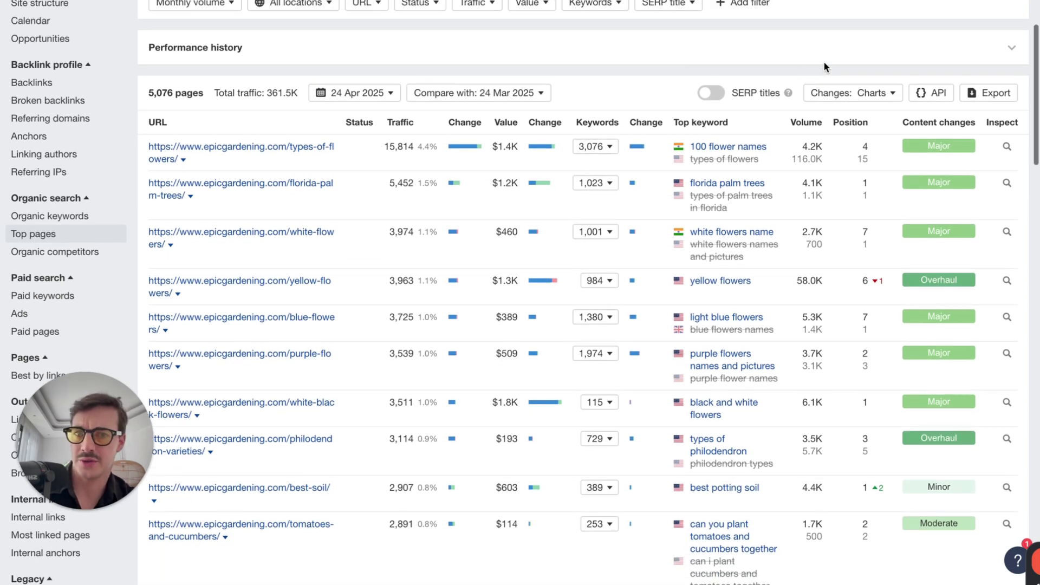
scroll(824, 66, down, 2)
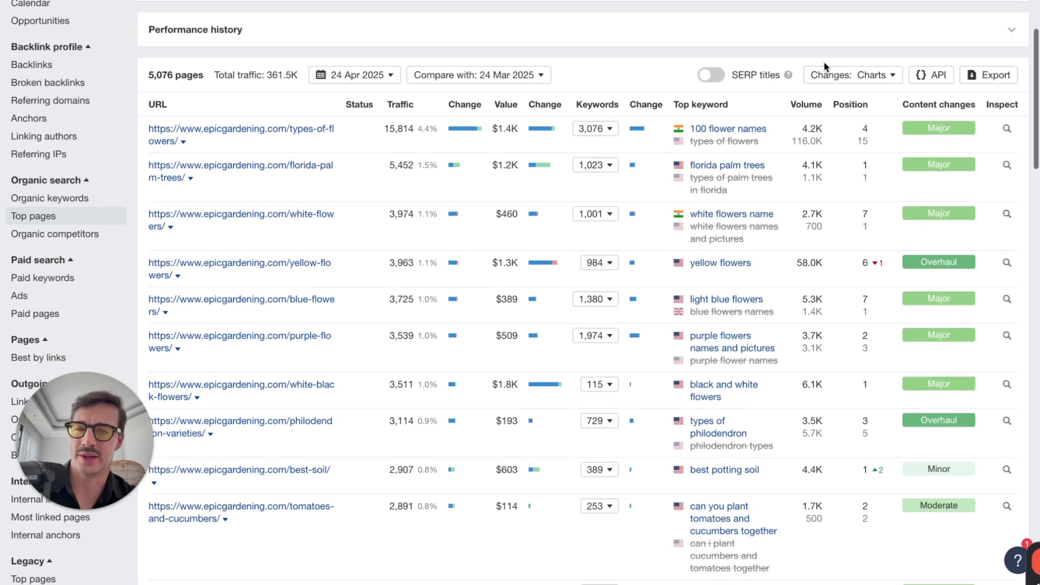
scroll(433, 174, down, 5)
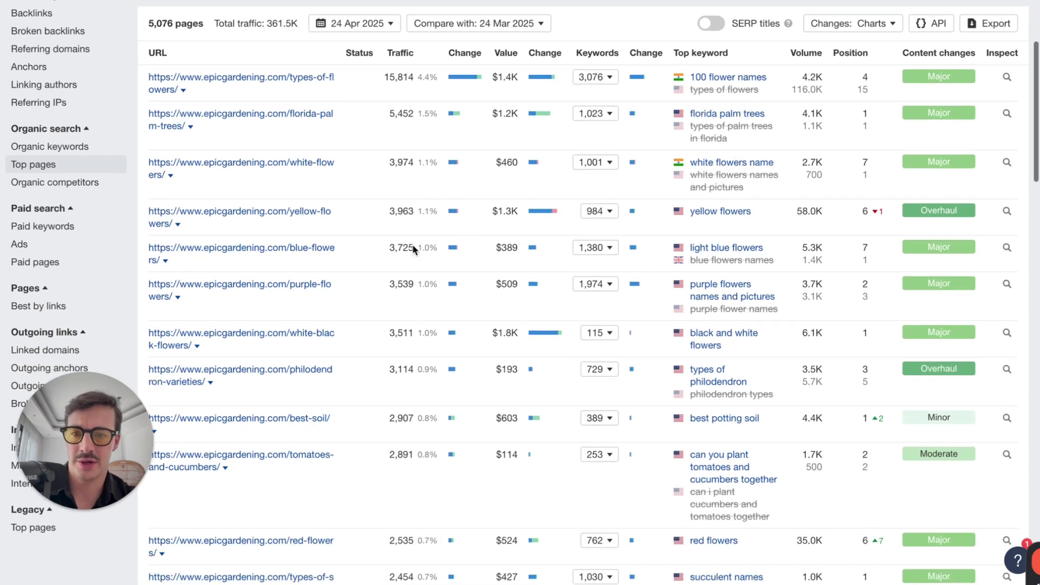
scroll(336, 266, down, 3)
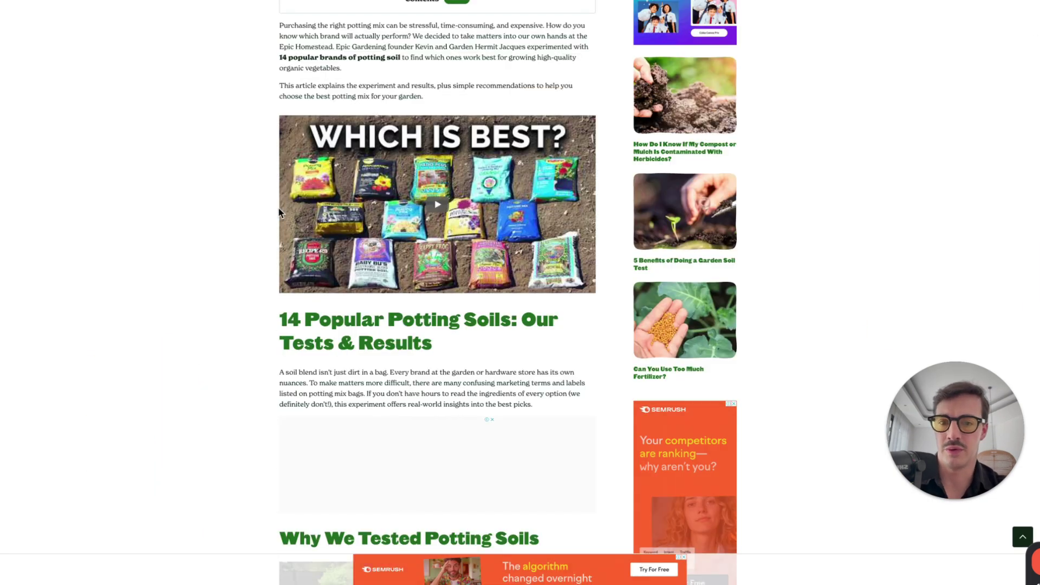
Step: Read down the potting-mix article to the brands list and 14 mixes, zooming in with Ctrl+plus
scroll(276, 226, down, 4)
scroll(276, 230, up, 2)
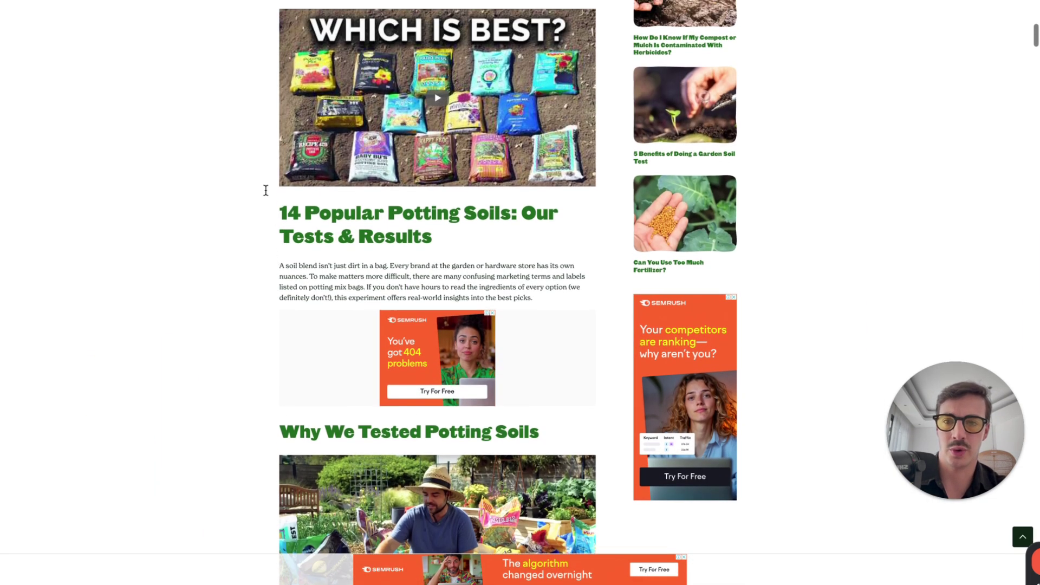
scroll(265, 189, down, 15)
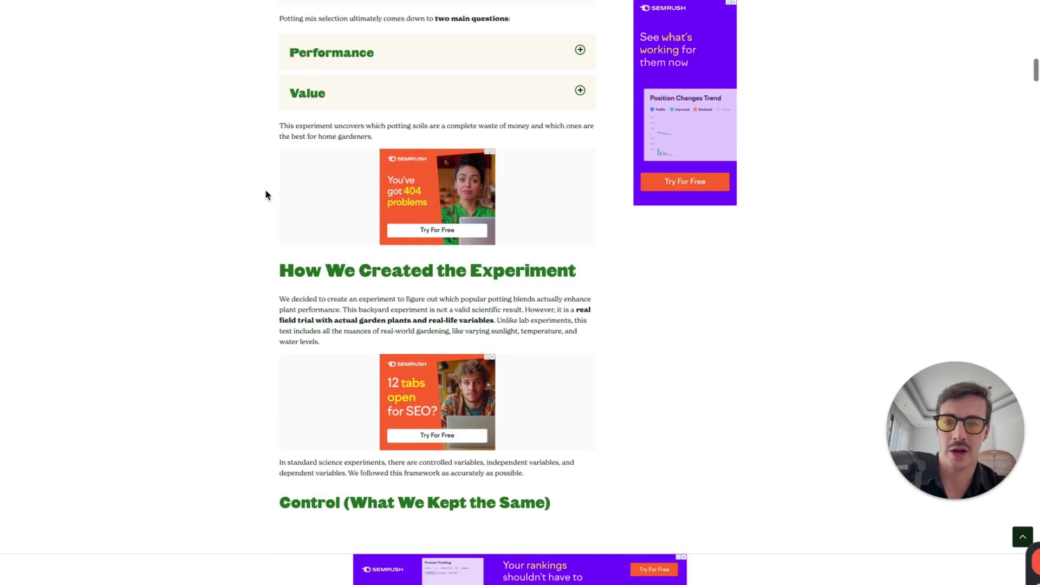
scroll(265, 193, down, 9)
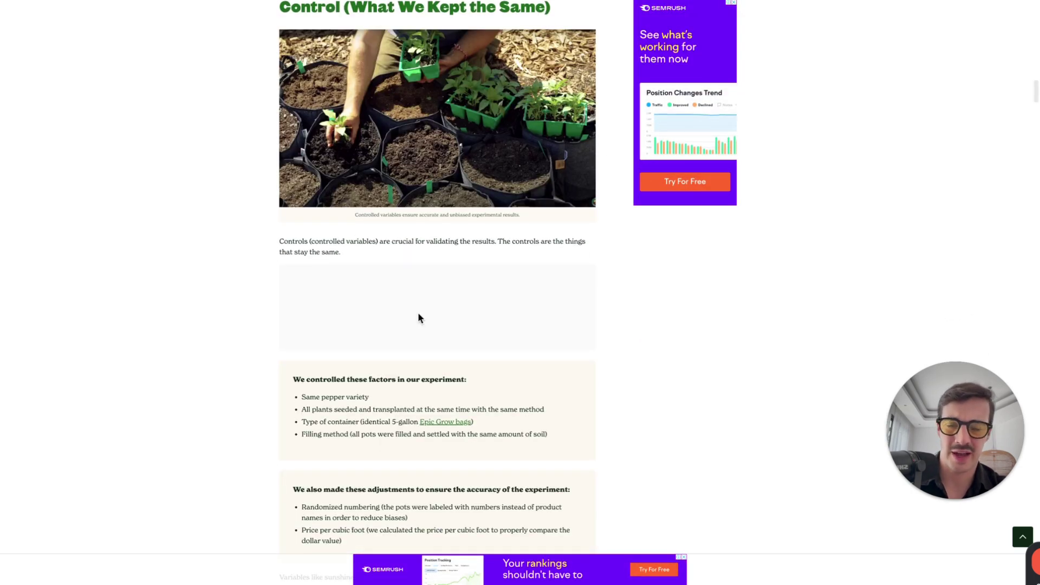
scroll(256, 311, down, 2)
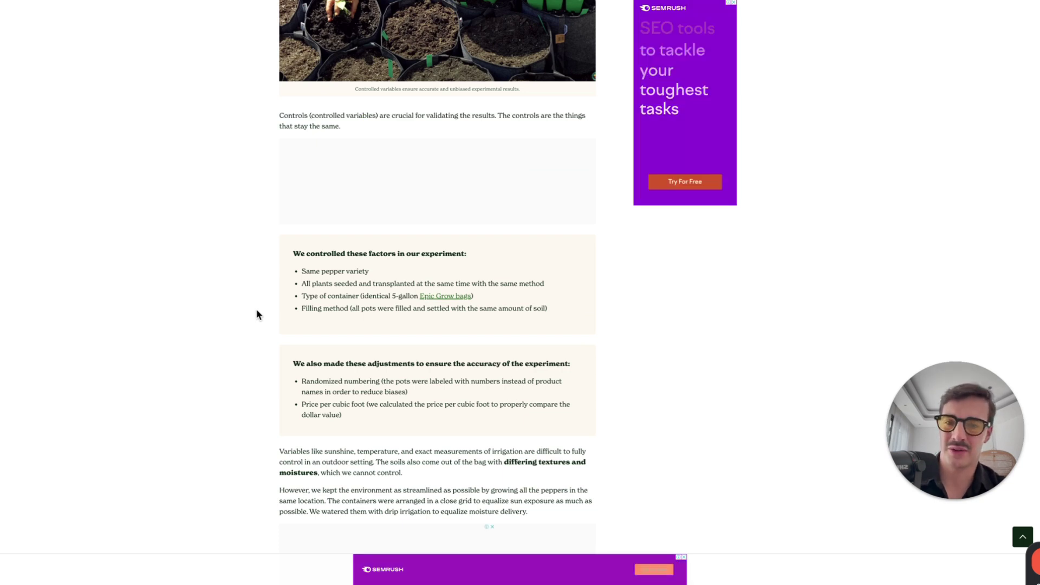
scroll(257, 315, down, 4)
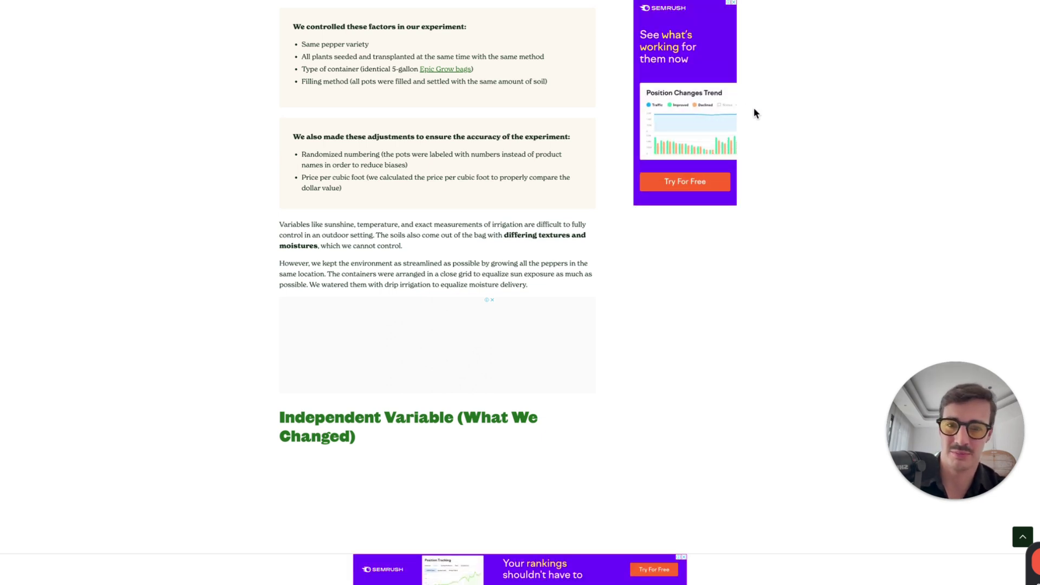
scroll(394, 200, up, 6)
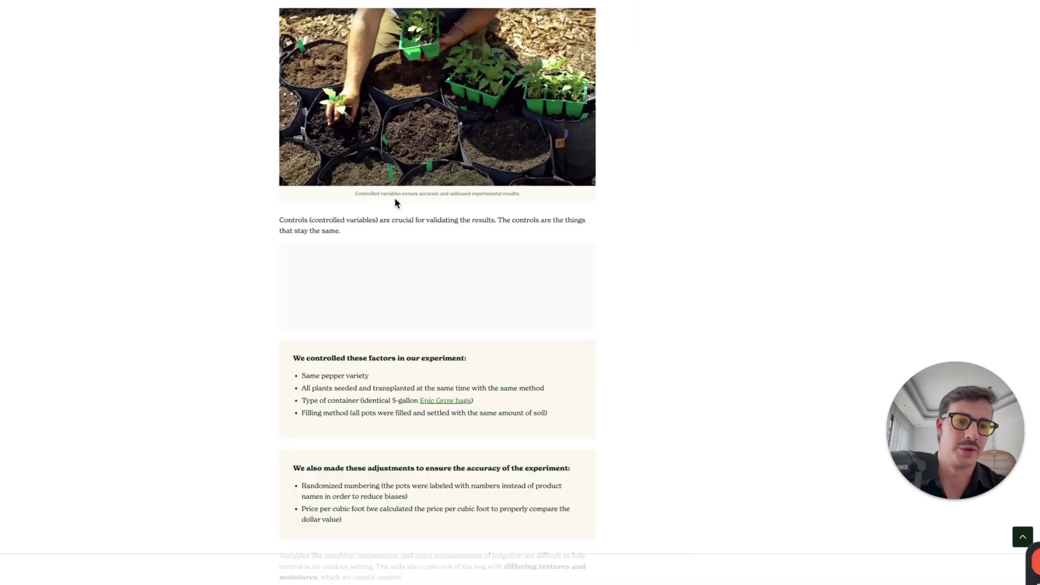
scroll(672, 306, up, 3)
scroll(674, 306, down, 9)
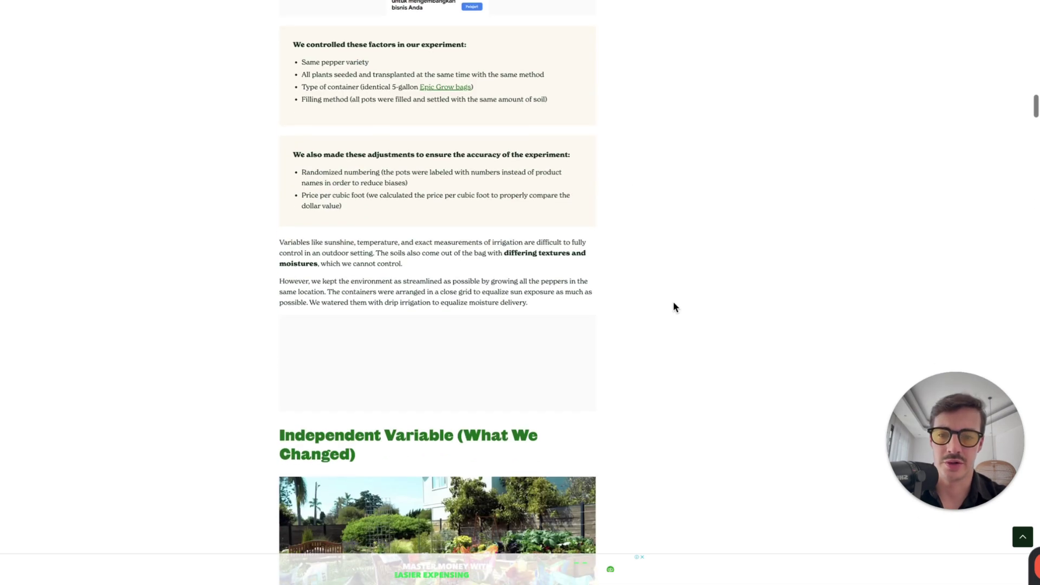
scroll(672, 307, down, 7)
key(ctrl+plus)
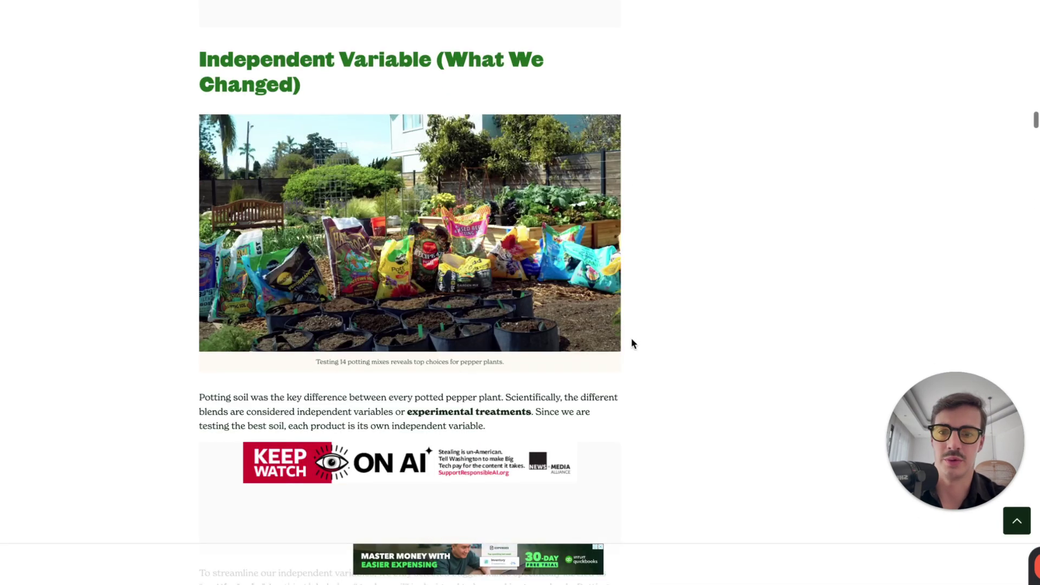
scroll(631, 339, down, 8)
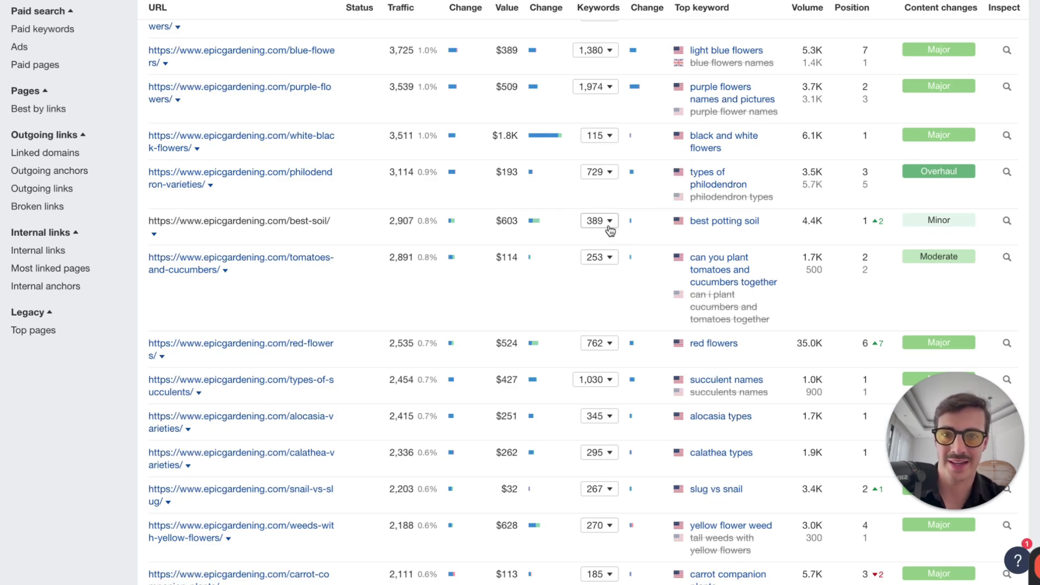
Step: Open the best-soil page's ranking keywords and red-underline 'best potting soil for vegetables'
scroll(611, 231, up, 1)
drag(388, 233, 428, 234)
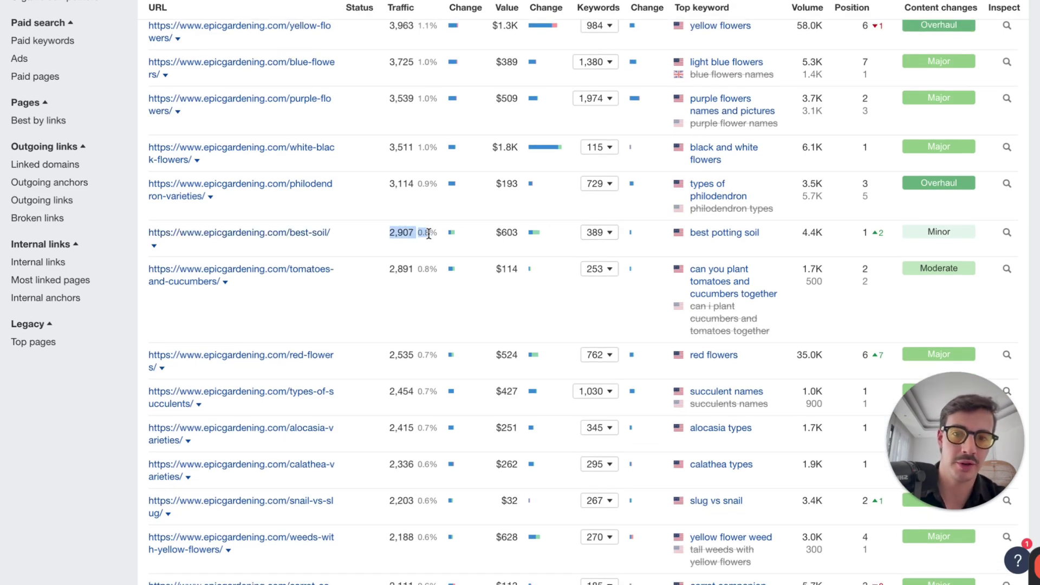
click(609, 238)
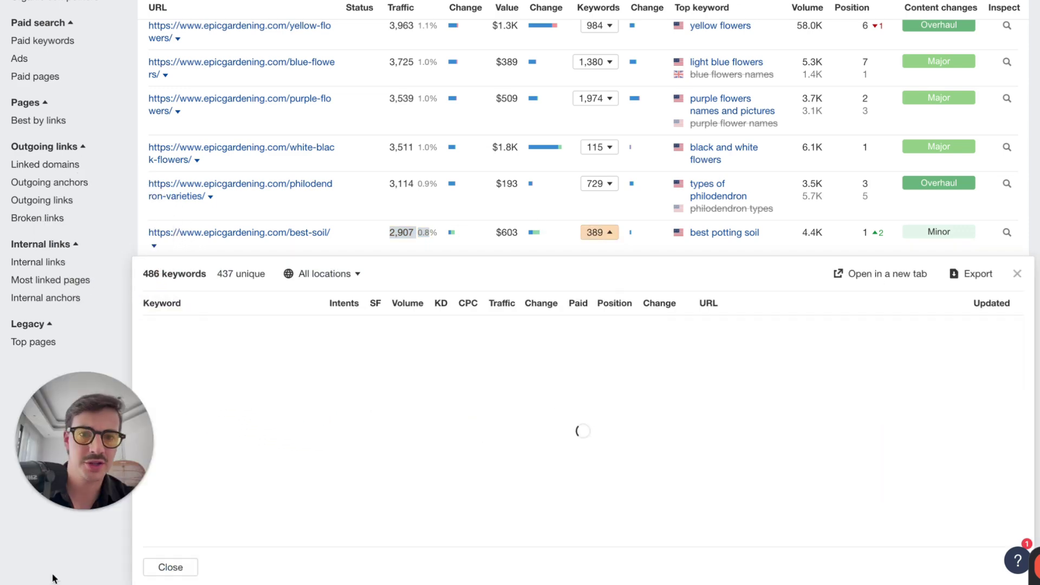
scroll(466, 88, down, 1)
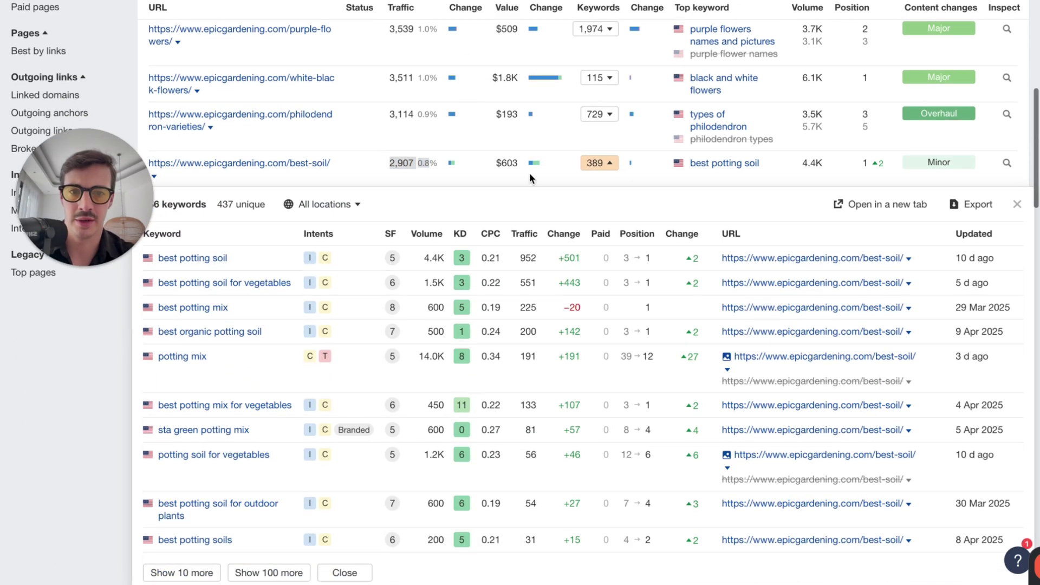
scroll(528, 174, down, 1)
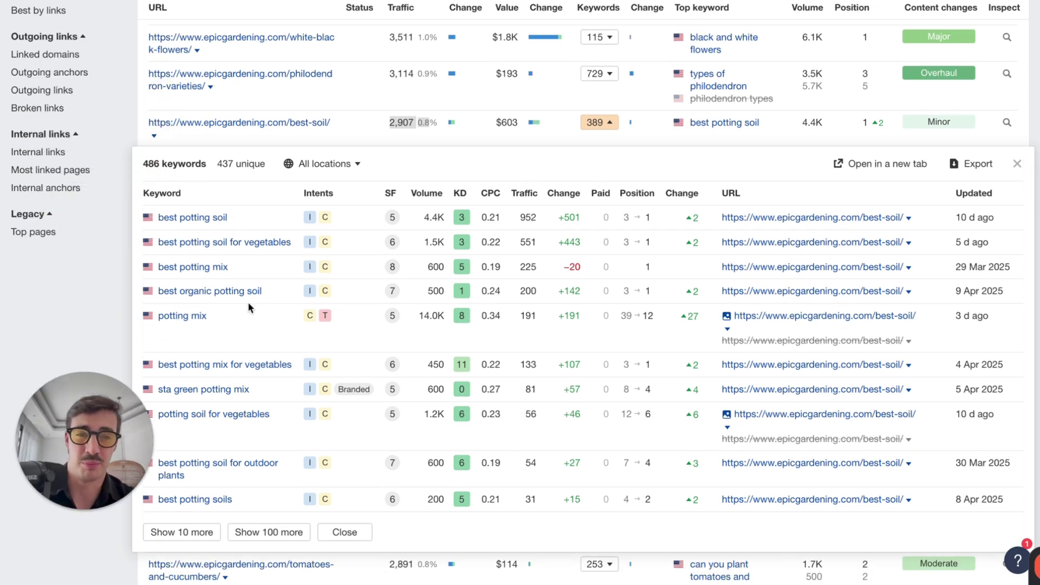
scroll(386, 298, down, 1)
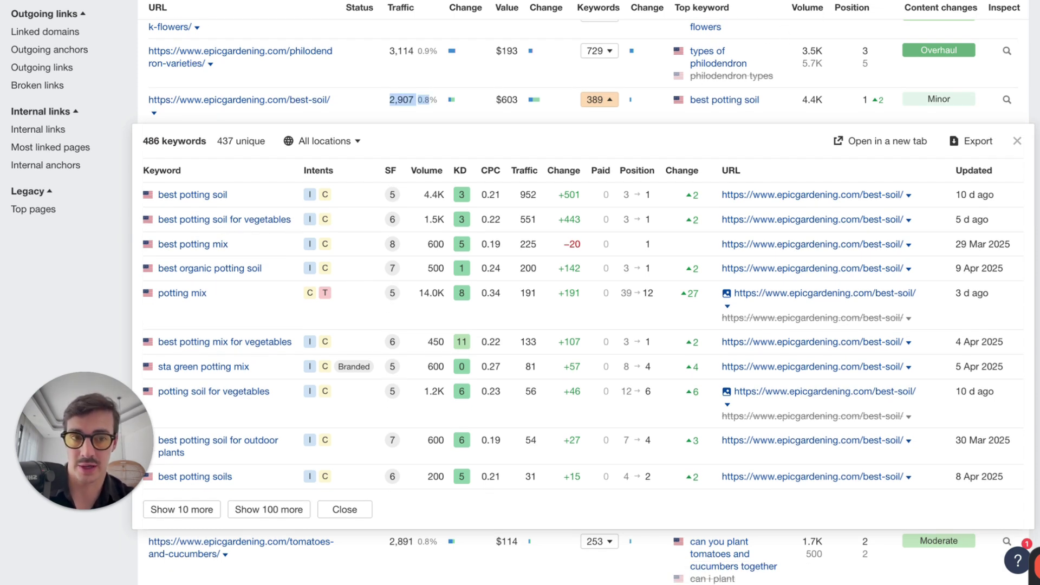
key(alt+shift+d)
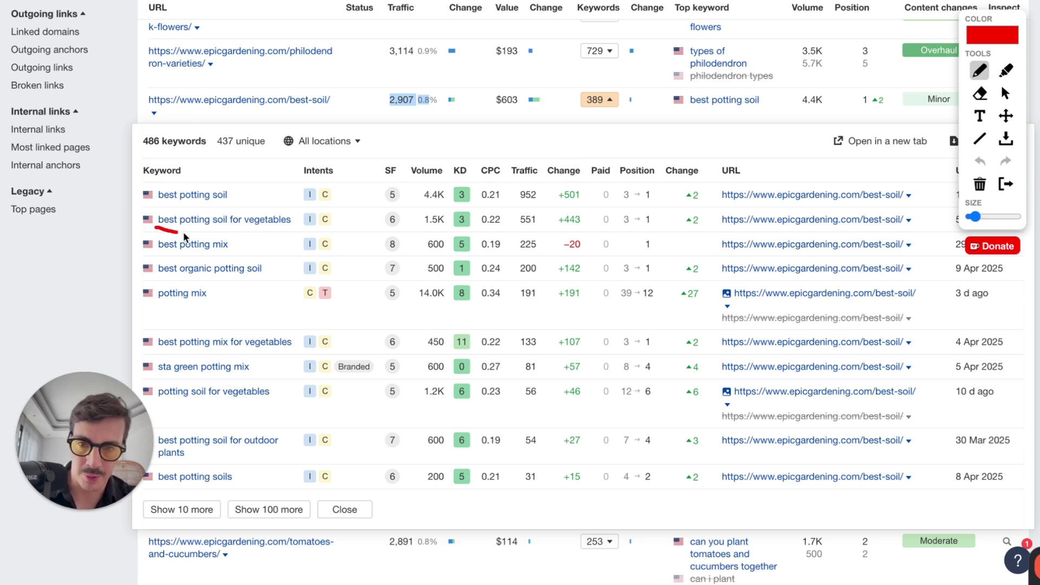
drag(186, 232, 259, 231)
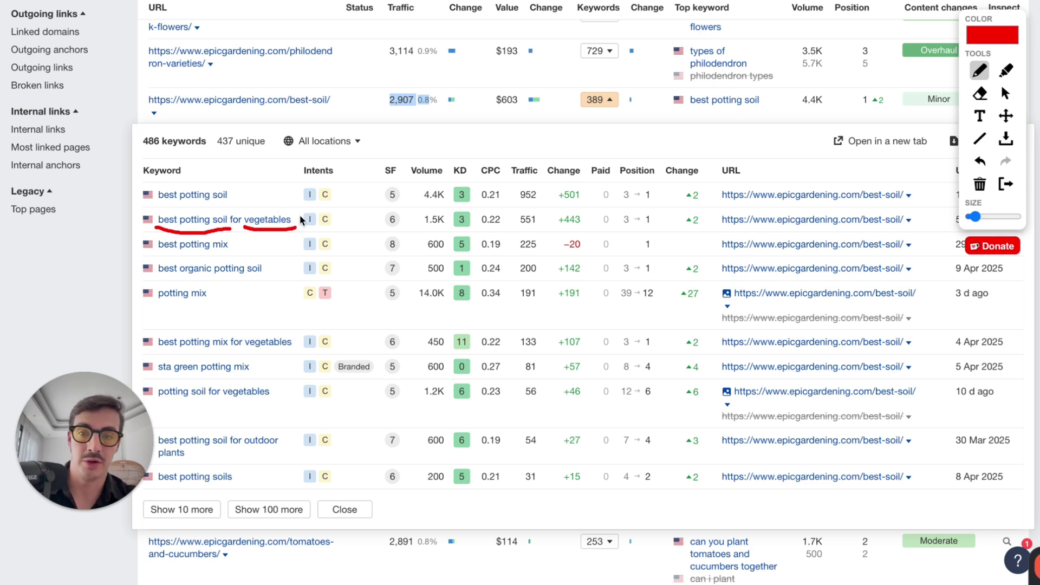
Step: Mark the top keywords, circle the 1.5K volume and underline the 551 traffic in red
mouse_move(310, 205)
mouse_down()
mouse_move(327, 212)
mouse_move(354, 199)
mouse_up()
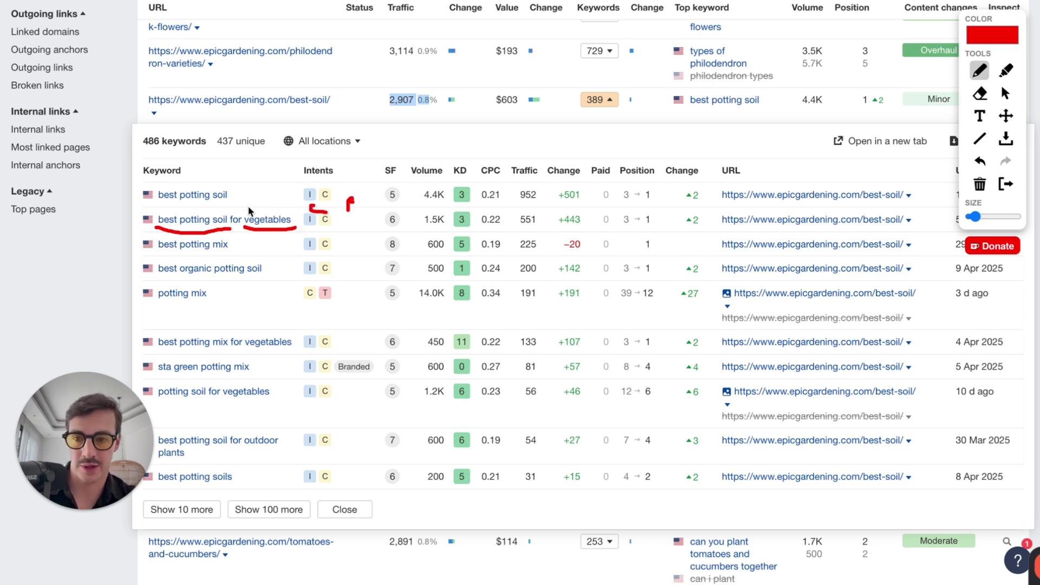
drag(155, 205, 301, 225)
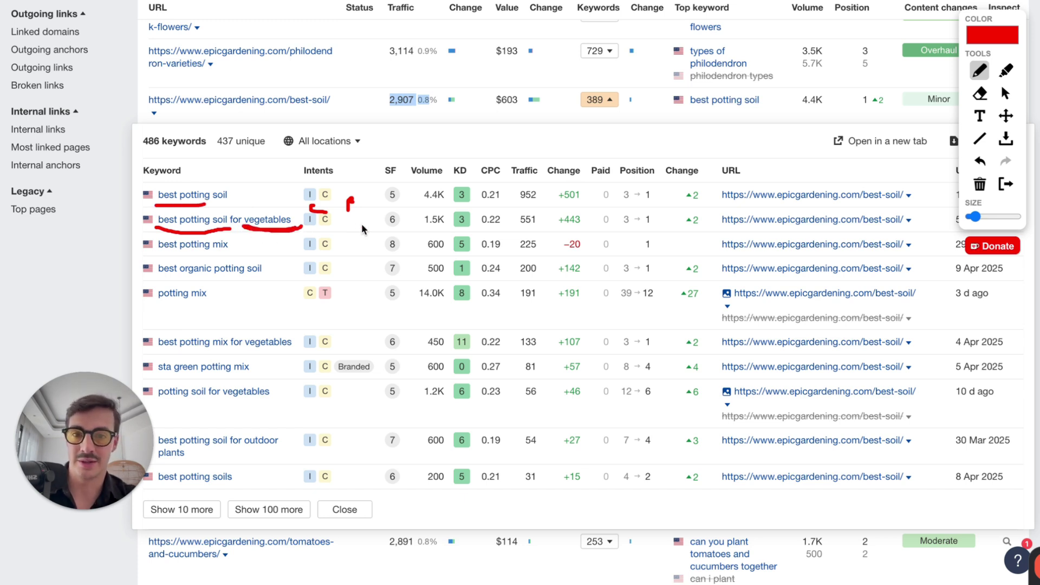
mouse_move(421, 228)
mouse_down()
mouse_move(450, 220)
mouse_move(440, 208)
mouse_move(416, 216)
mouse_move(417, 225)
mouse_up()
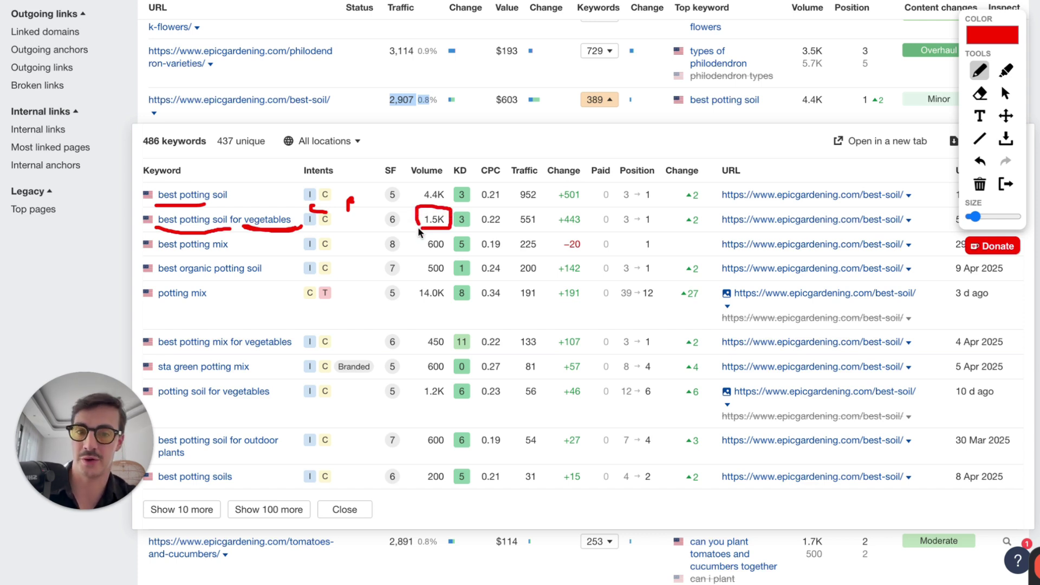
drag(519, 229, 536, 230)
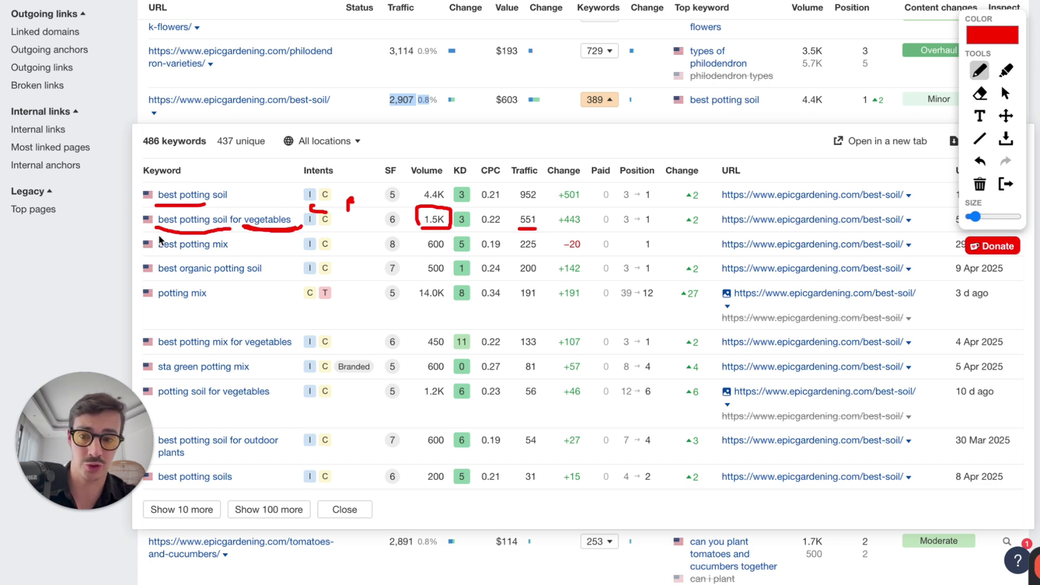
Step: Underline more potting-mix keywords, bracket the list, then clear all drawings
drag(149, 234, 263, 233)
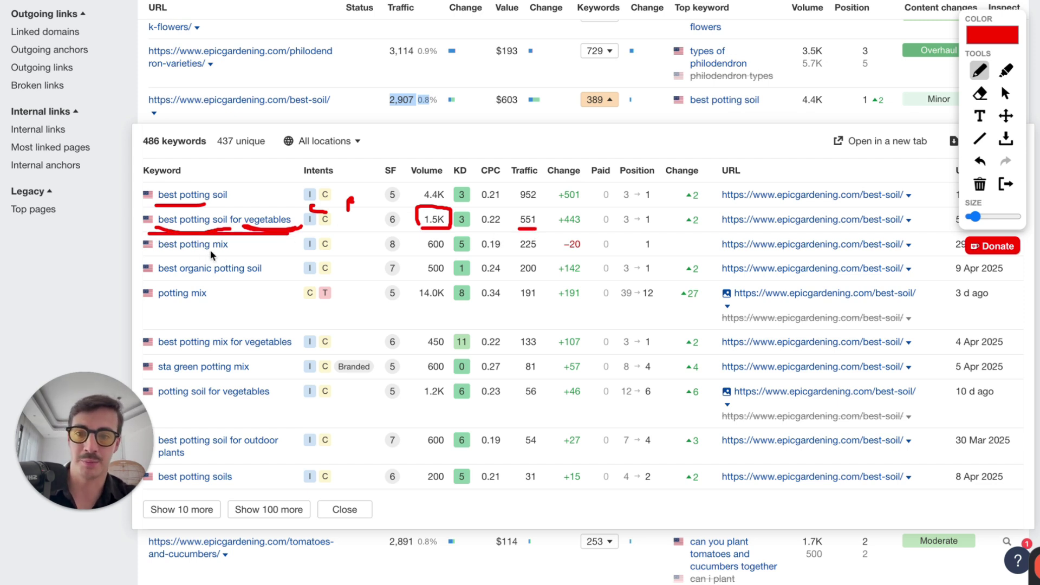
drag(209, 251, 313, 250)
mouse_move(140, 154)
mouse_down()
mouse_move(136, 282)
mouse_move(157, 450)
mouse_up()
drag(239, 350, 275, 349)
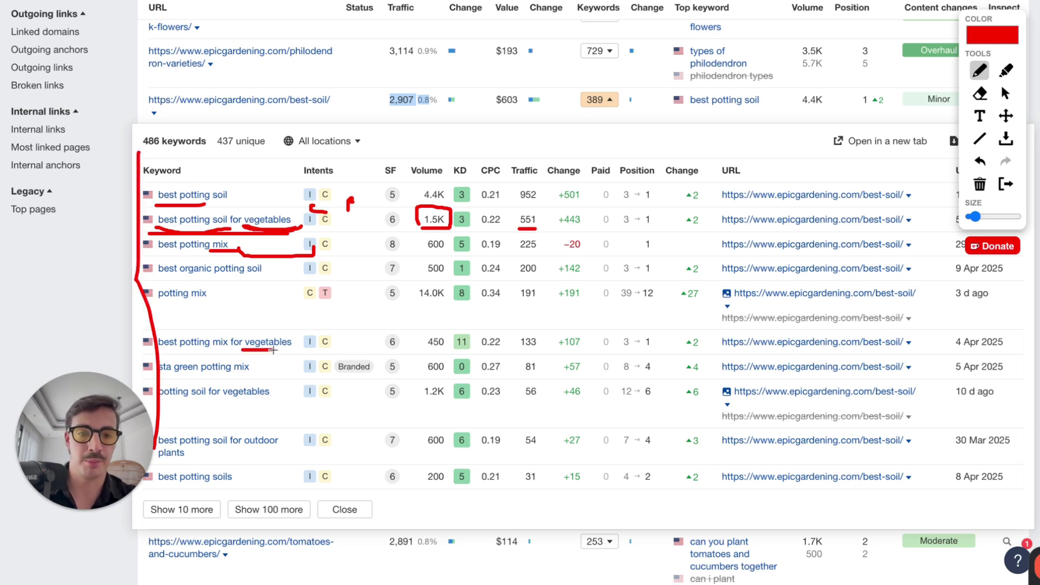
click(1004, 183)
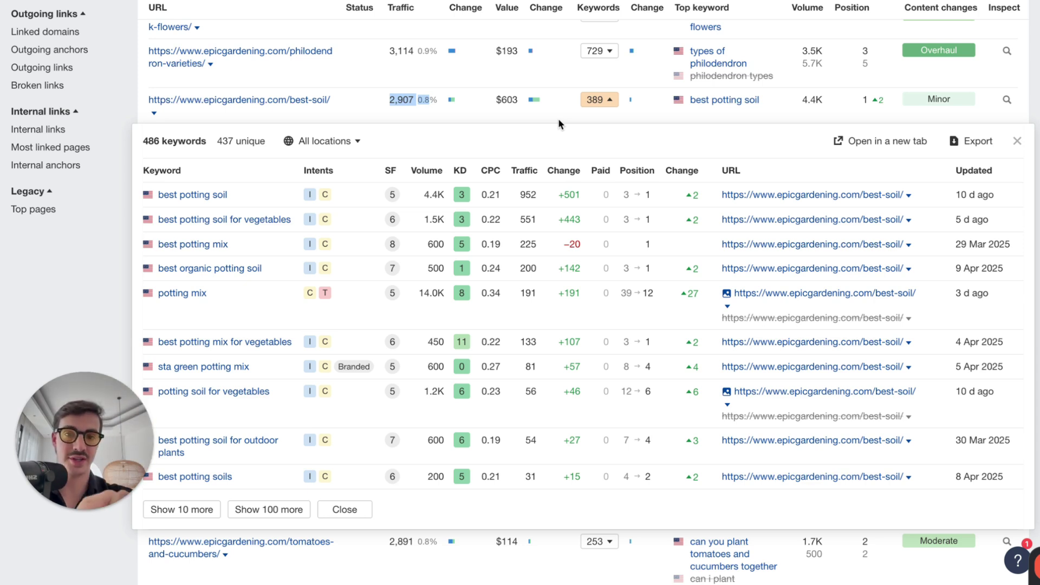
drag(388, 99, 418, 99)
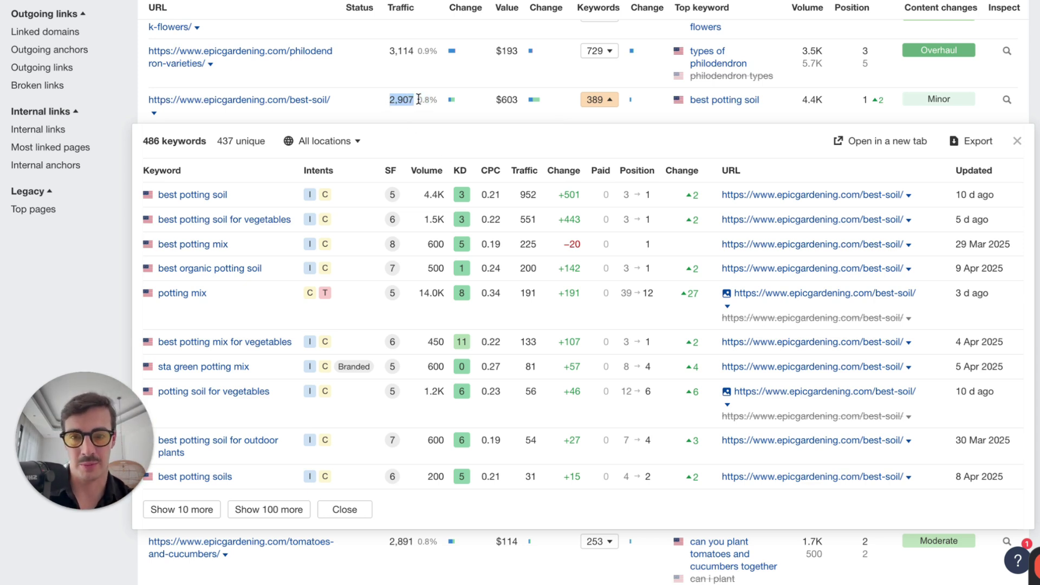
click(1015, 142)
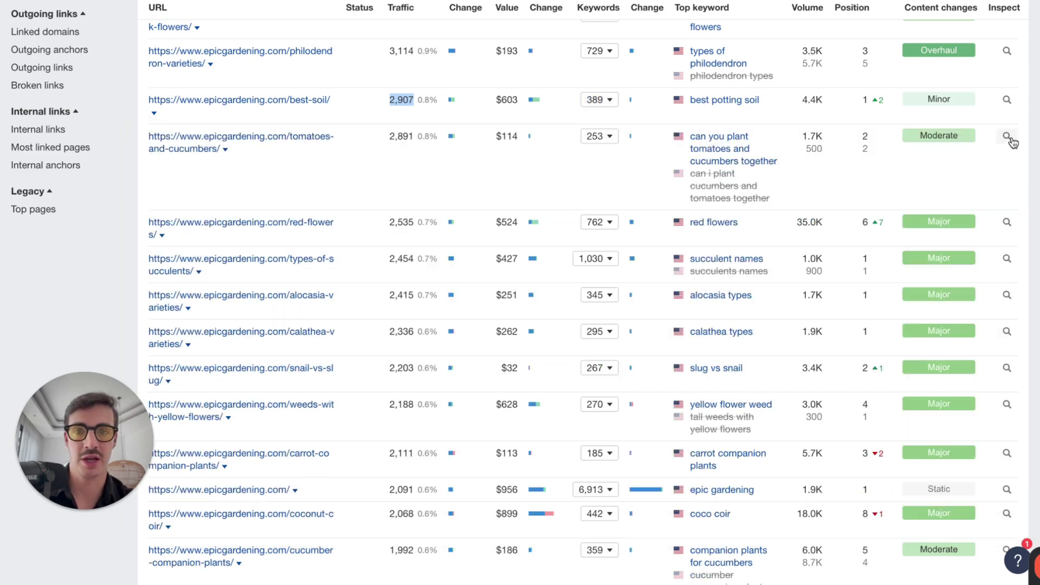
click(558, 122)
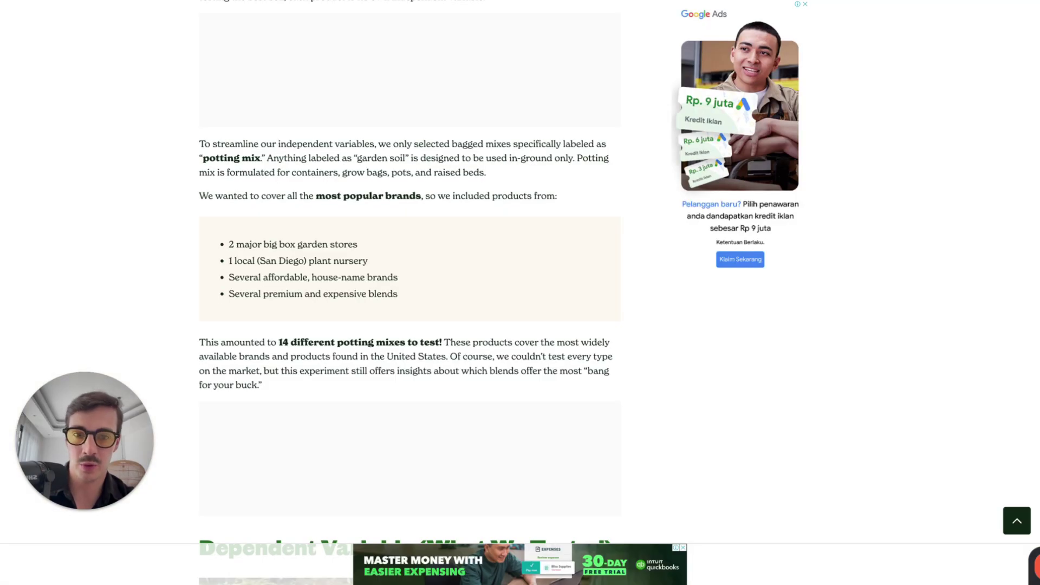
scroll(216, 507, up, 10)
scroll(297, 322, up, 15)
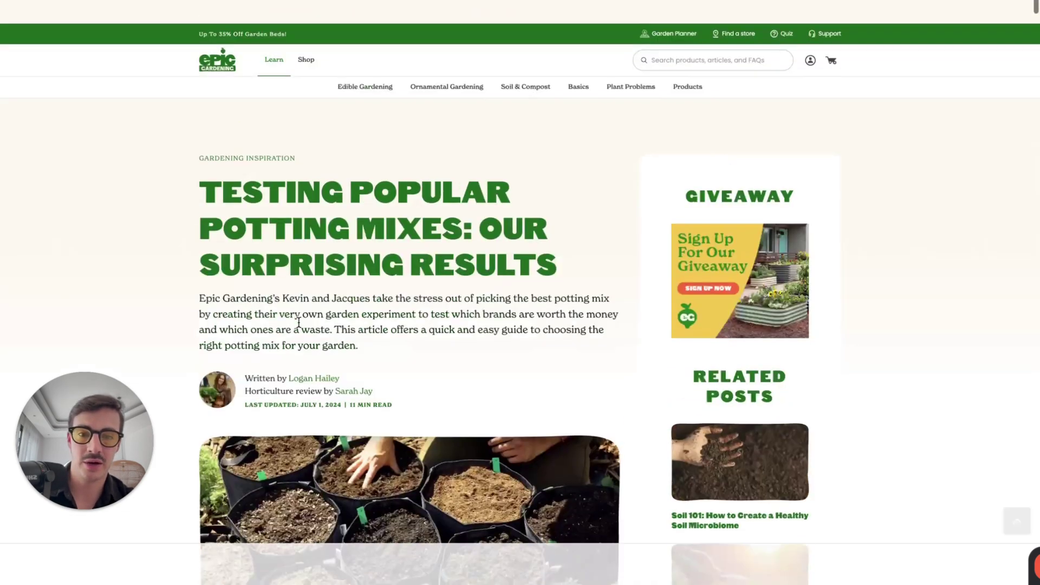
scroll(539, 148, down, 2)
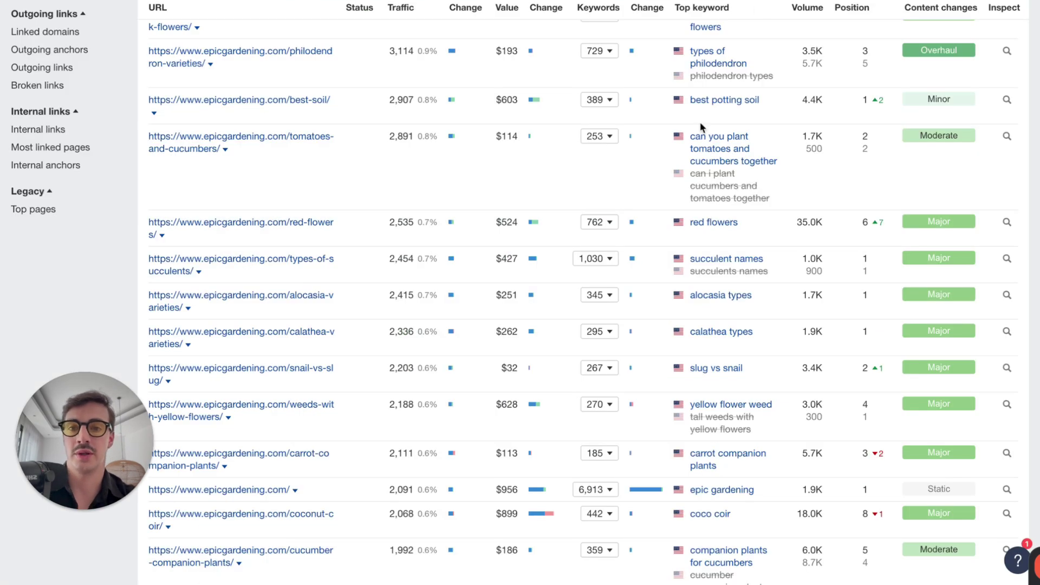
scroll(623, 255, down, 1)
scroll(609, 205, up, 1)
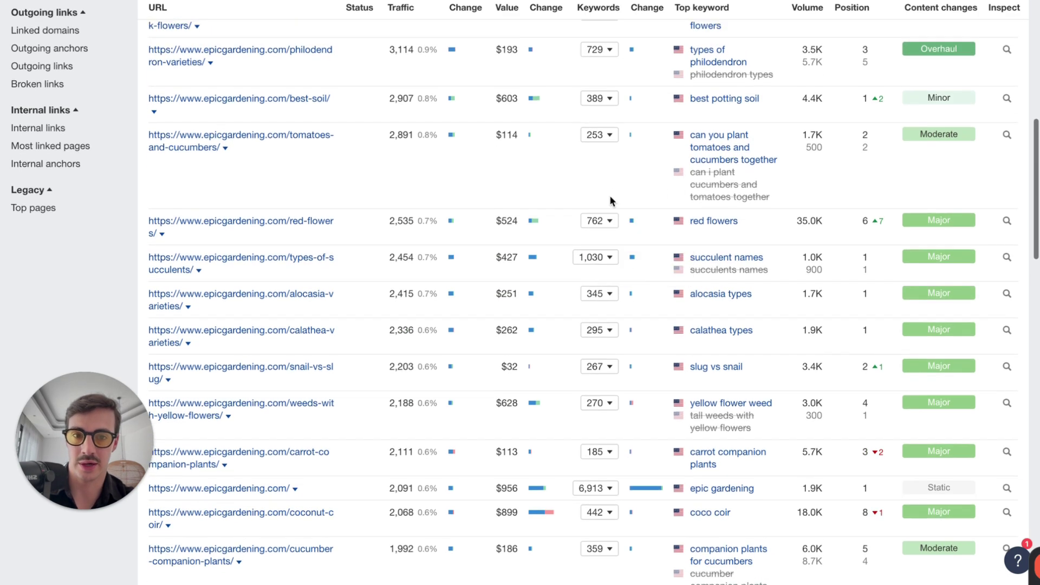
click(599, 98)
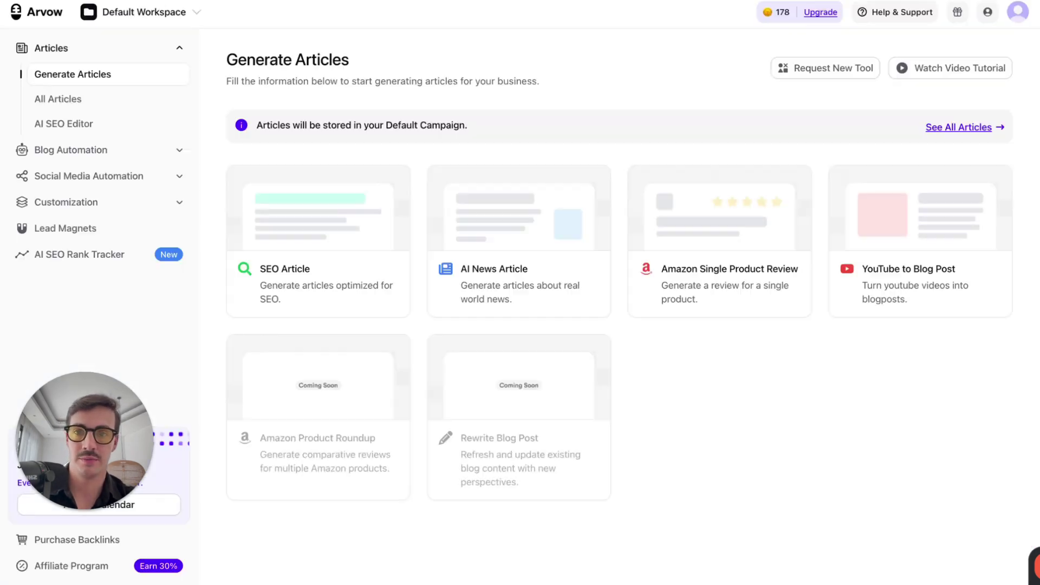
Step: Create a draft article from the pasted epicgardening.com best-soil link
click(96, 124)
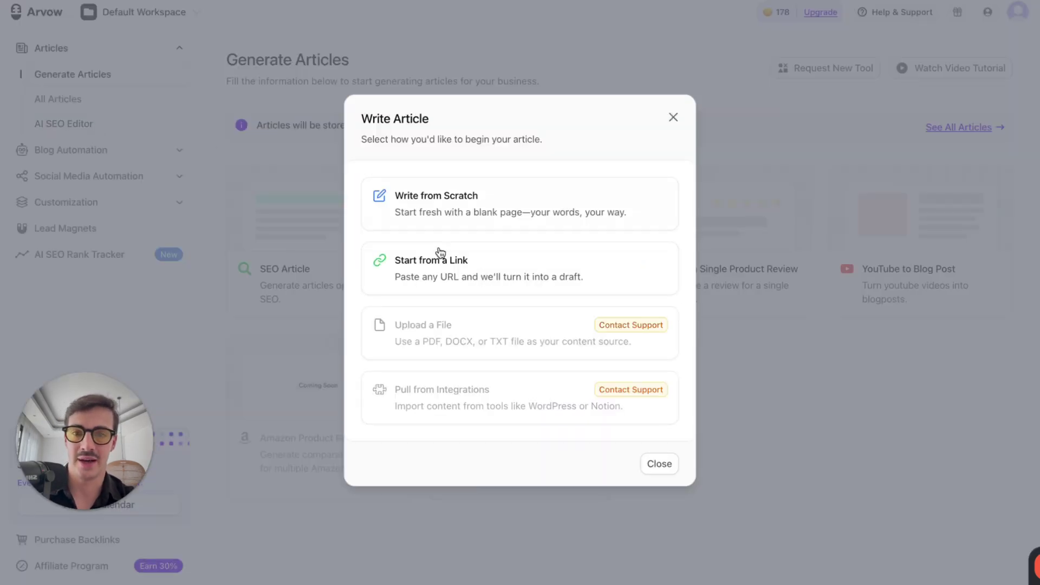
click(453, 278)
click(444, 298)
text(https://www.epicgardening.com/best-soil/)
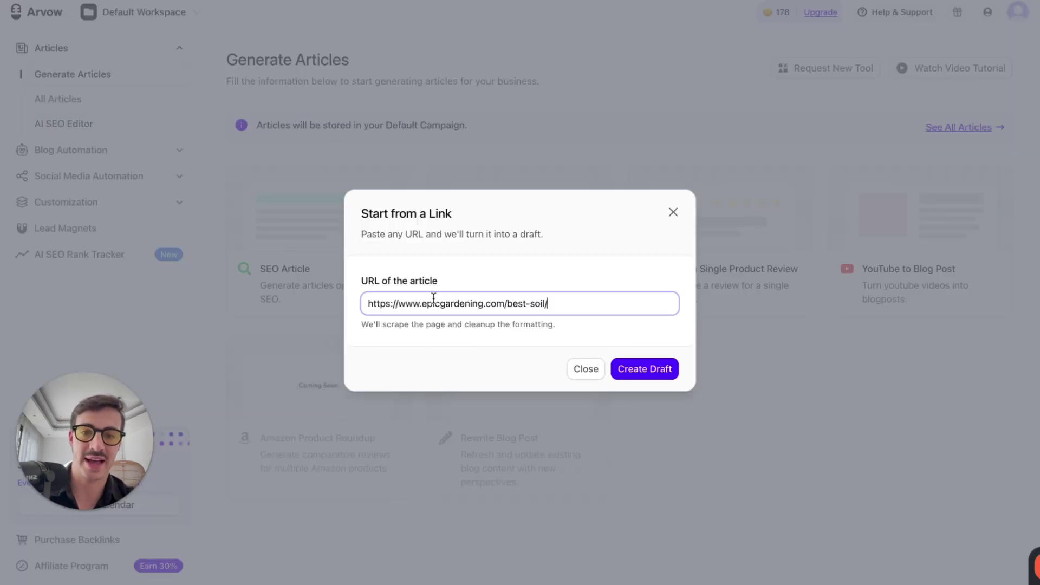
click(636, 370)
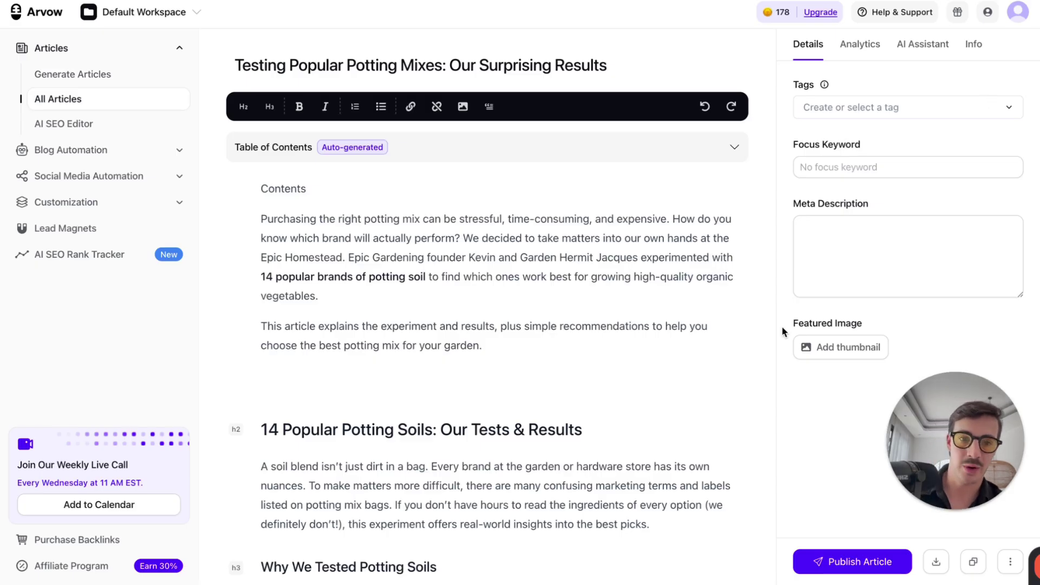
Step: Review the generated 'Testing Popular Potting Mixes' draft and open the AI Assistant panel
scroll(329, 317, down, 1)
scroll(328, 313, down, 9)
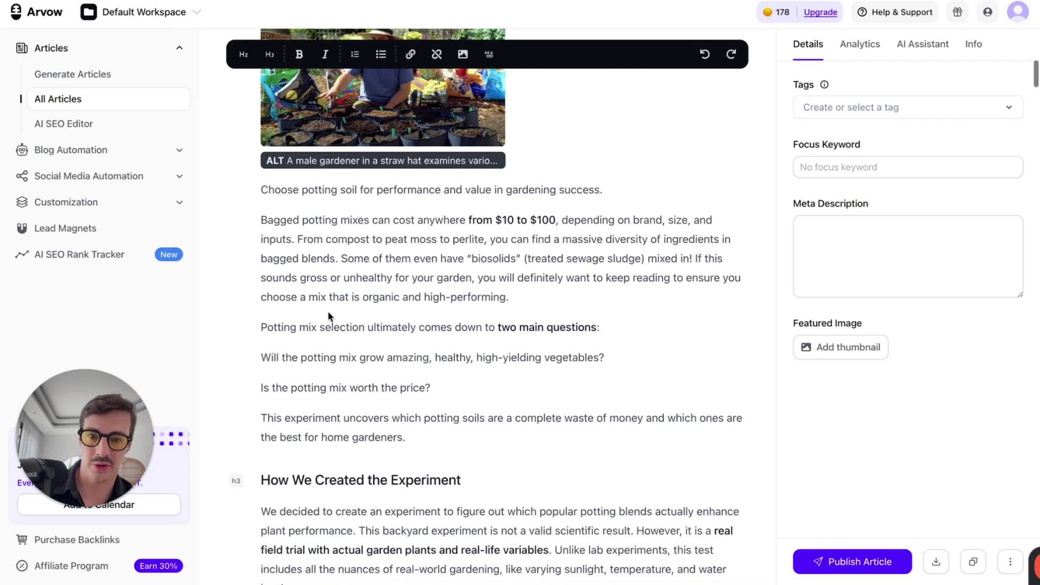
scroll(481, 295, up, 1)
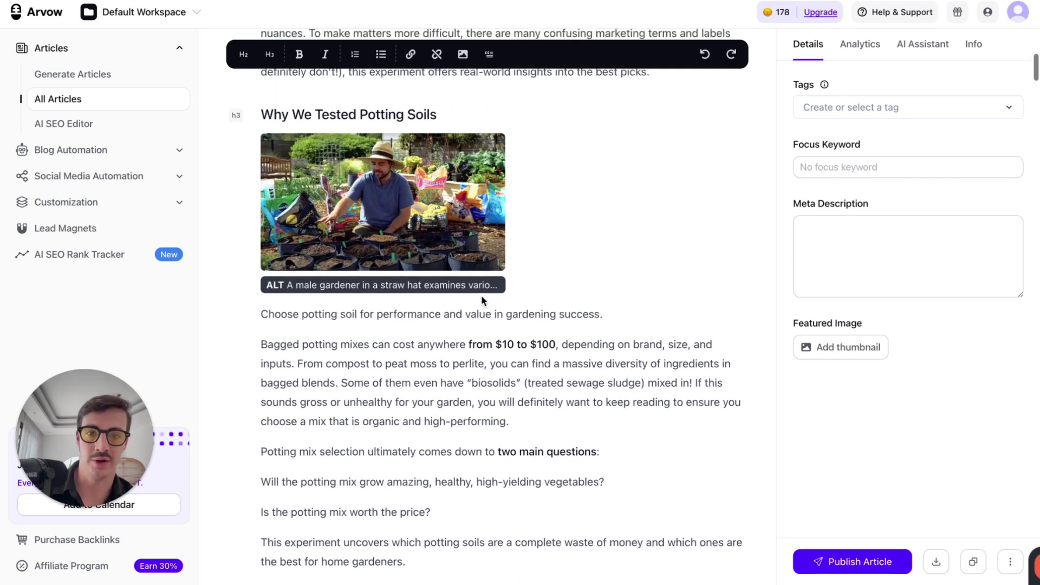
click(916, 55)
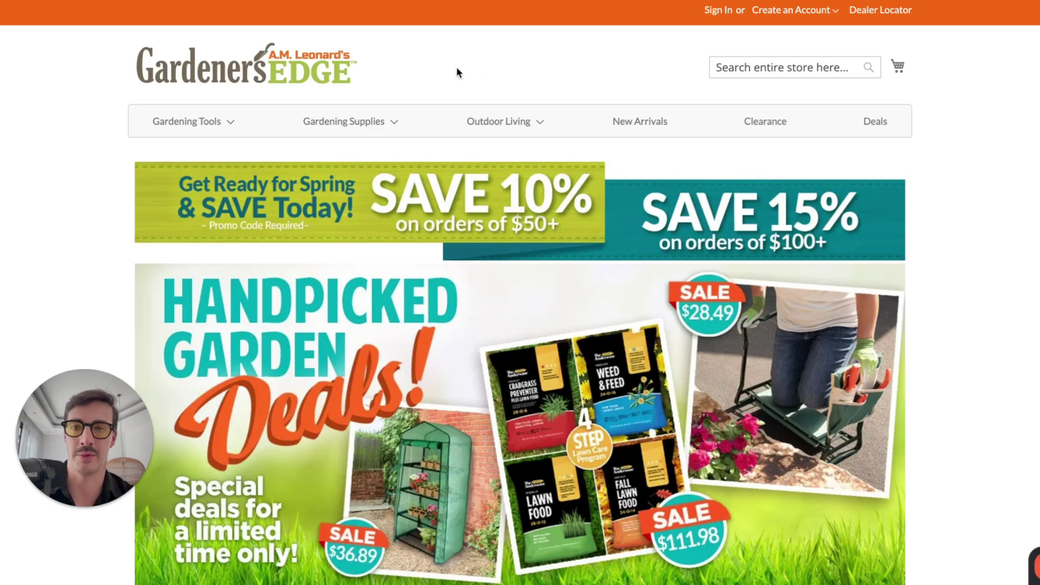
scroll(63, 146, down, 15)
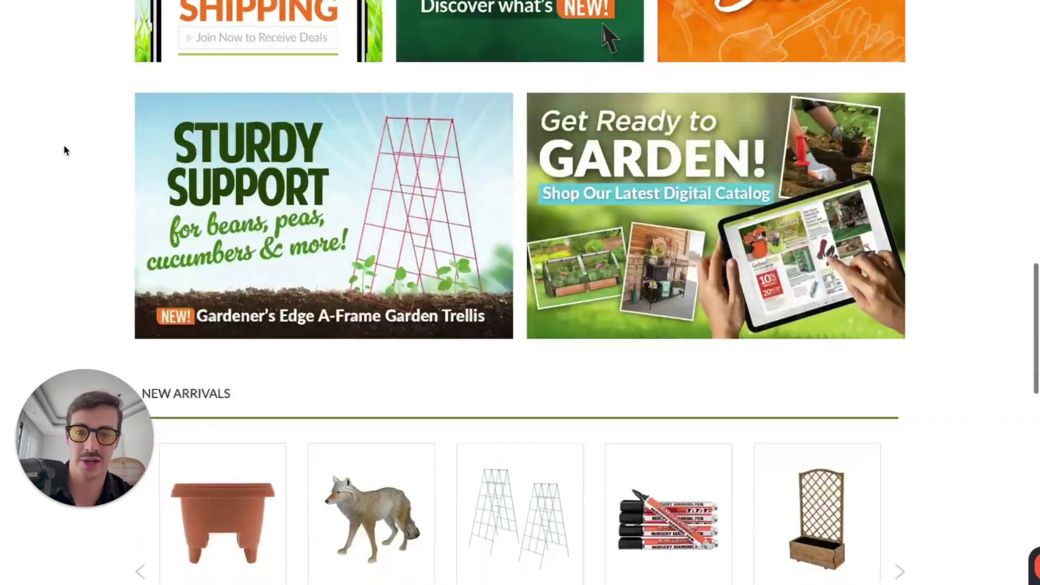
scroll(63, 146, up, 15)
scroll(222, 53, down, 1)
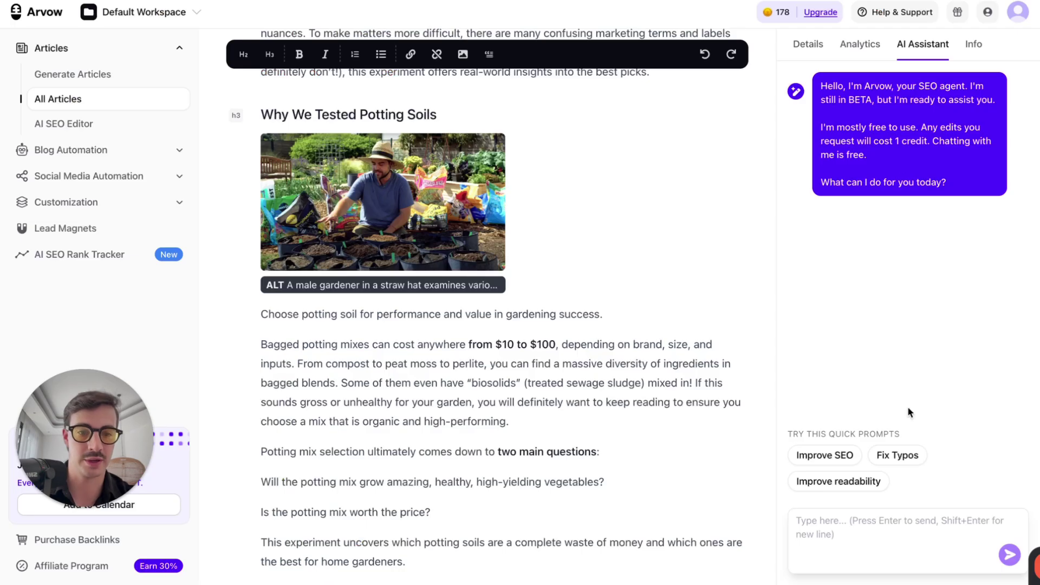
Step: Paste the rewrite-as-Gardener's-Edge-founder prompt into the AI assistant chat box
click(861, 543)
text(Now)
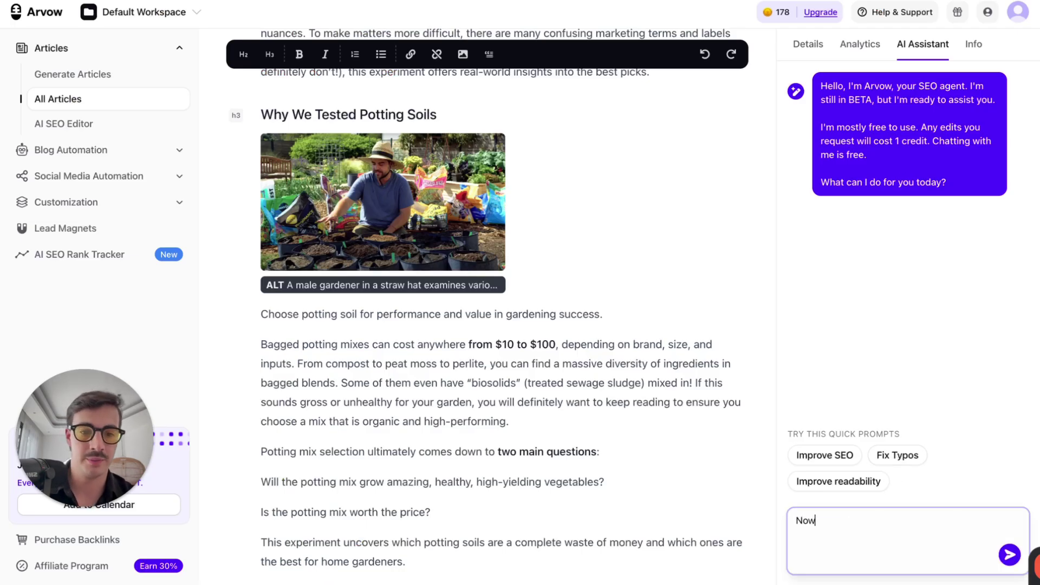
scroll(687, 364, up, 2)
double_click(801, 518)
text(I want you to write this article as if it was written by me, the founder of https://www.gardenersedge.com/ don't mention anything that can tie this abck to Epic Gardening (i.e. founders names, products etc))
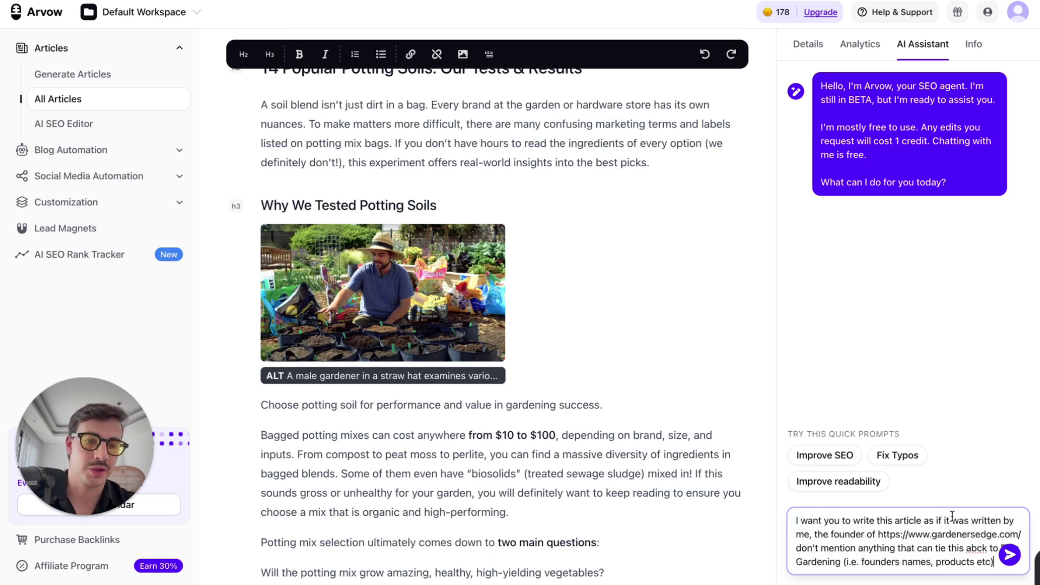
Step: Fix the prompt's line breaks and correct the typo to 'back', then send it
scroll(926, 536, down, 1)
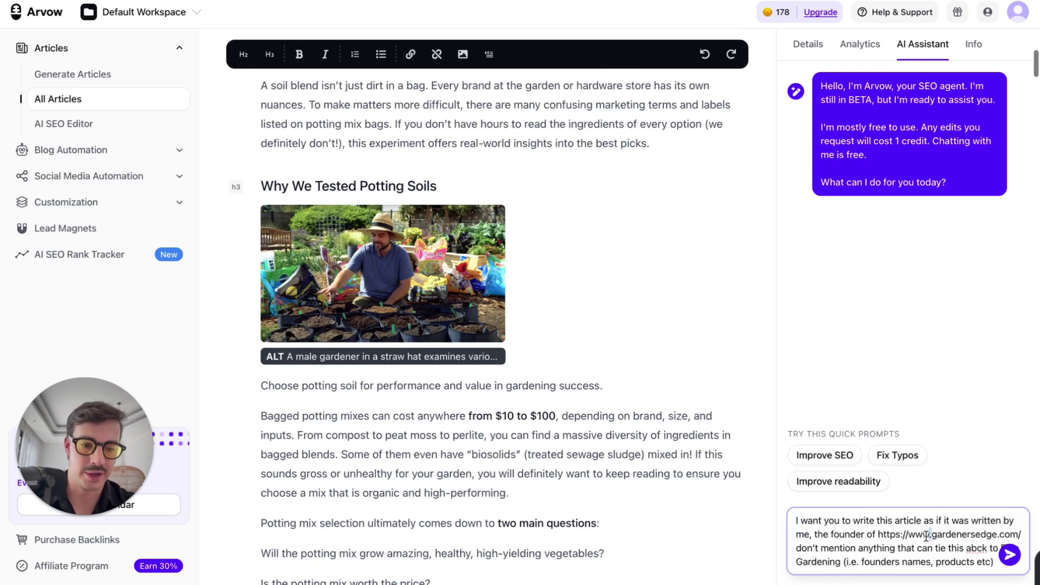
text(.)
key(Return)
key(Return)
key(Delete)
text(D)
double_click(971, 549)
text(back)
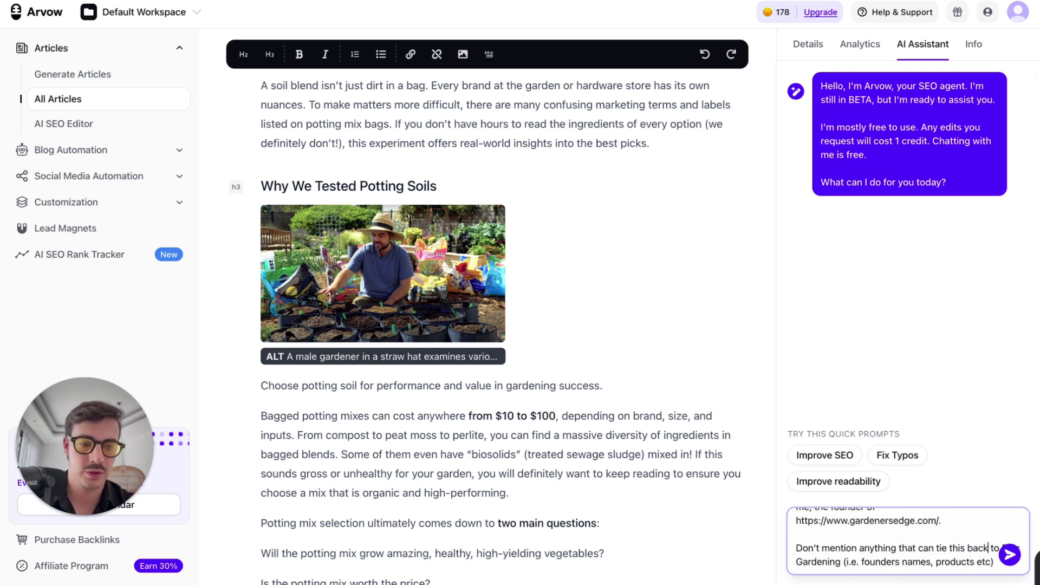
scroll(906, 558, down, 1)
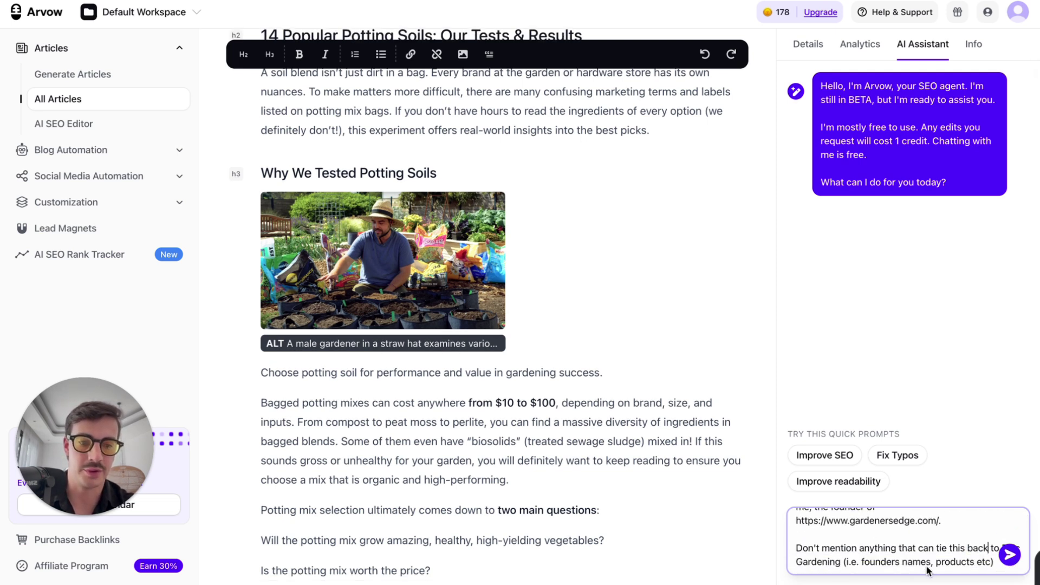
click(1009, 554)
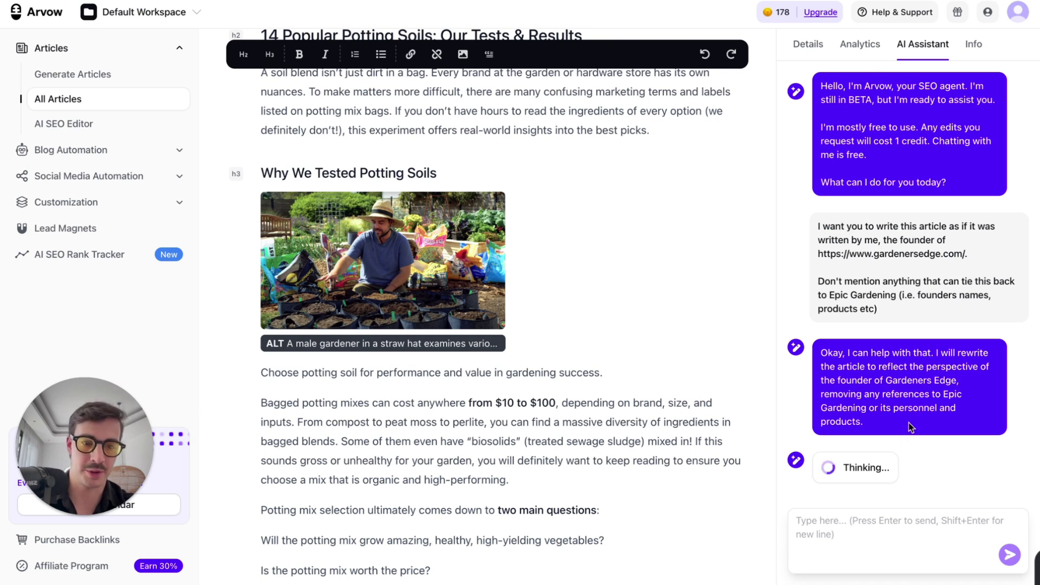
scroll(717, 340, up, 1)
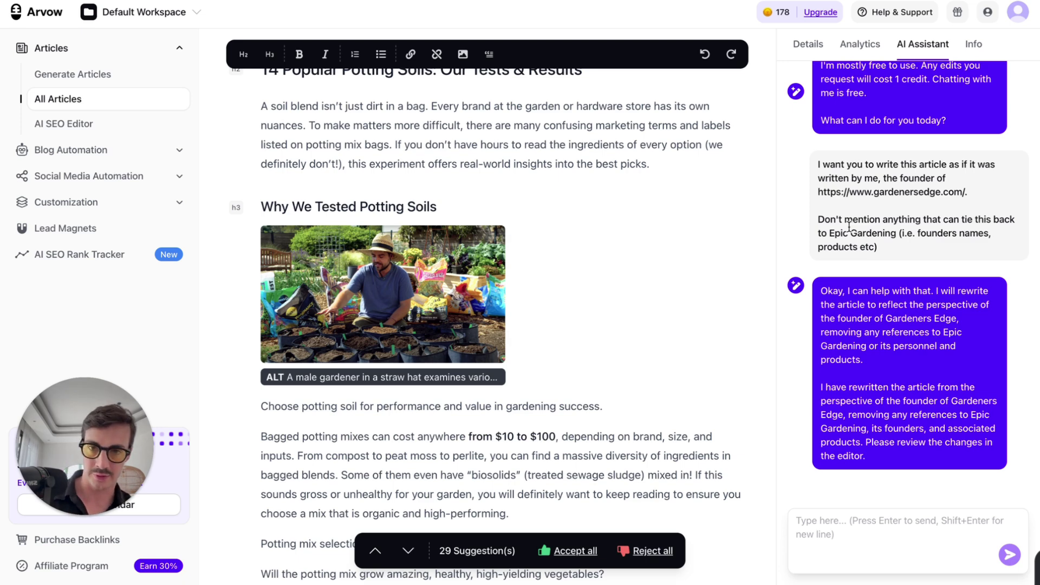
Step: Step through the 29 suggested rewrite edits one by one in the suggestion bar
scroll(621, 332, up, 5)
scroll(621, 332, up, 2)
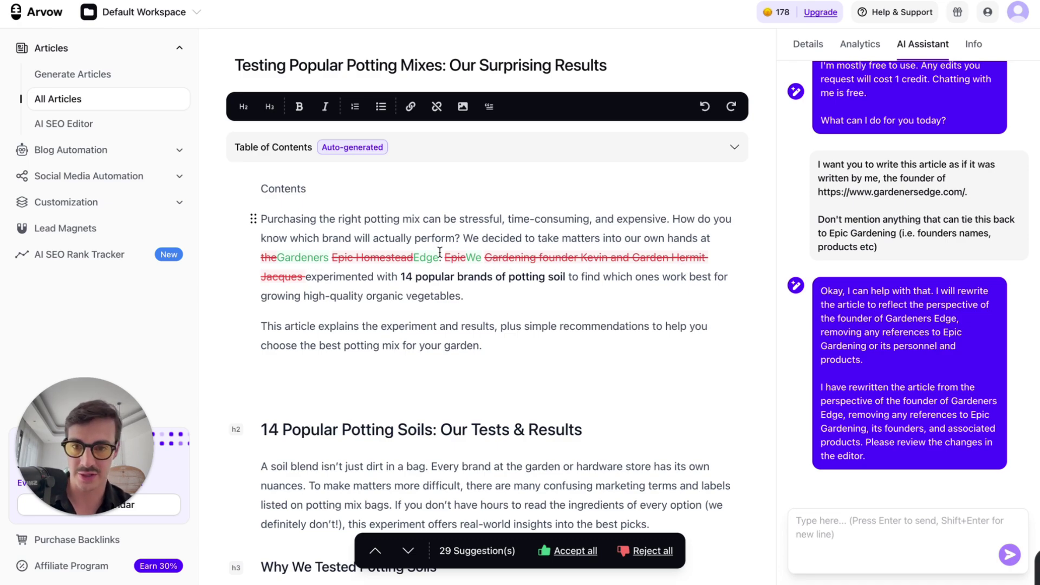
scroll(479, 297, down, 20)
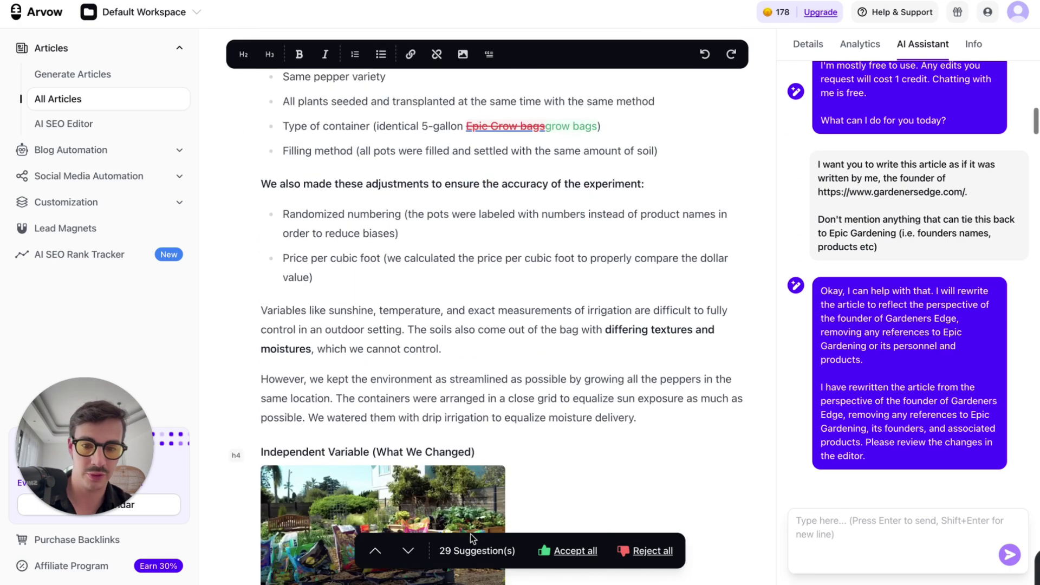
click(406, 552)
click(407, 552)
click(407, 551)
click(406, 551)
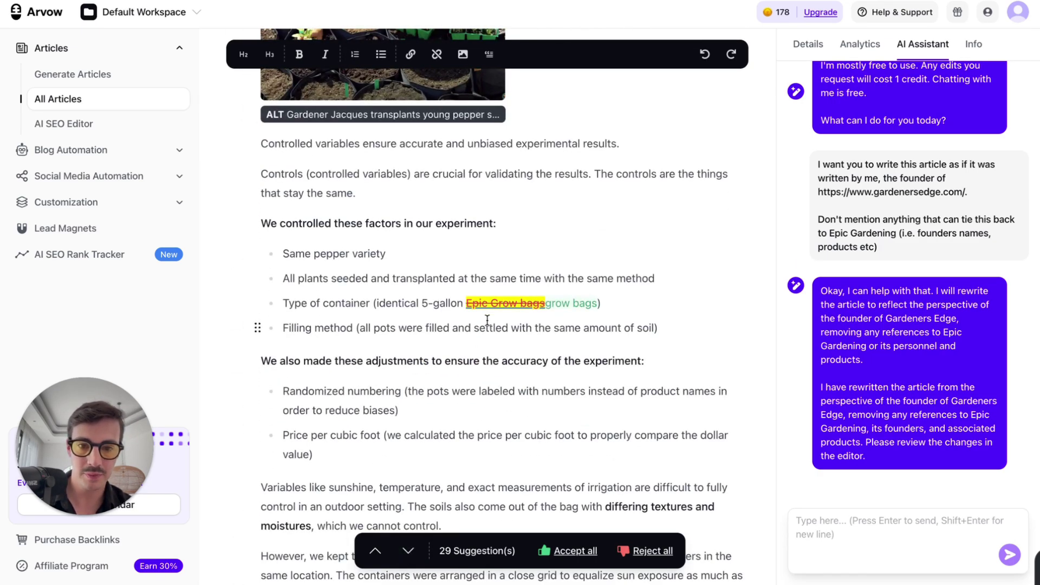
scroll(476, 325, down, 2)
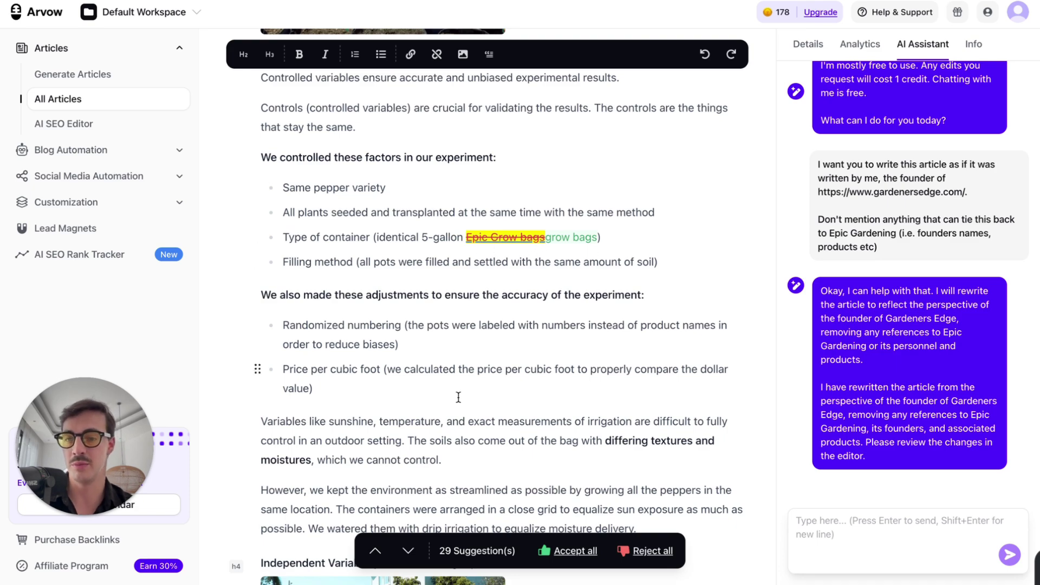
click(408, 551)
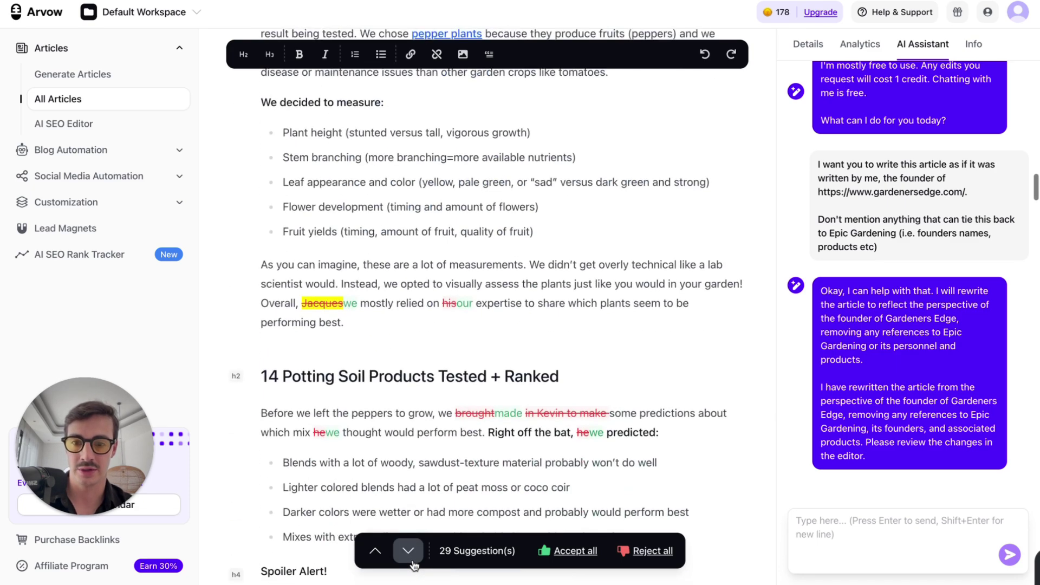
click(410, 554)
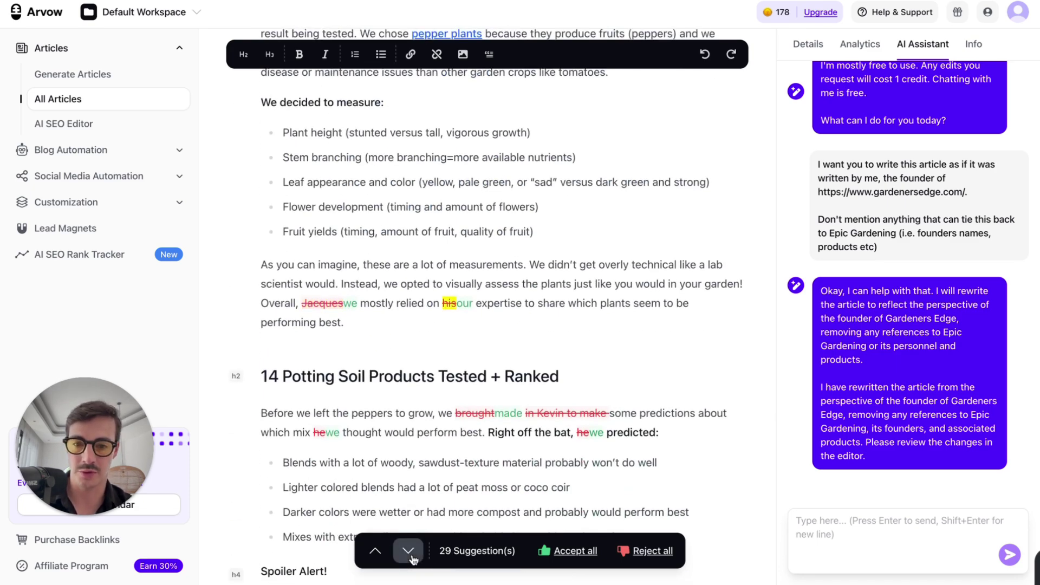
click(409, 551)
click(575, 552)
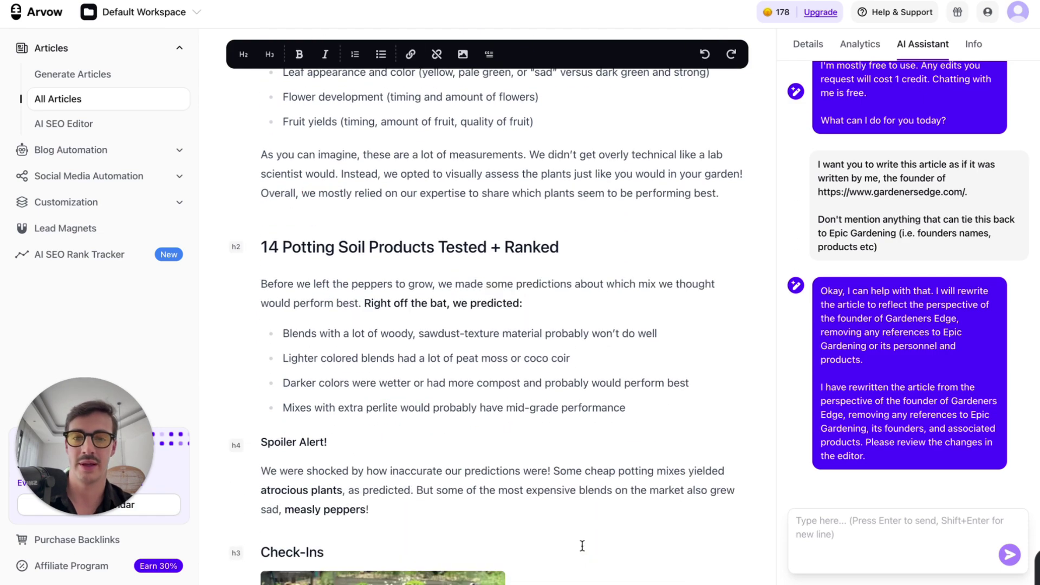
scroll(585, 331, up, 15)
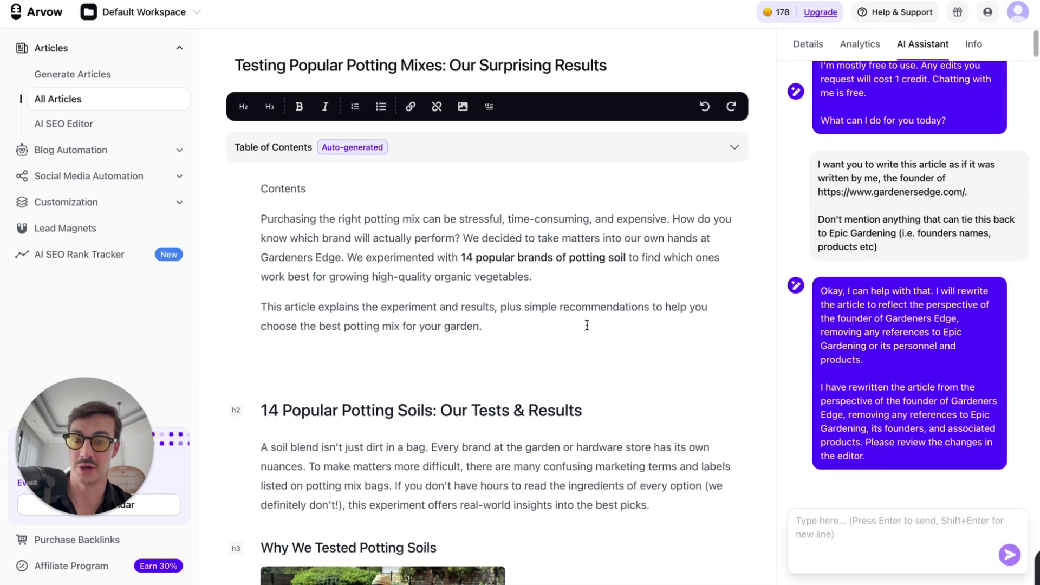
scroll(587, 325, down, 6)
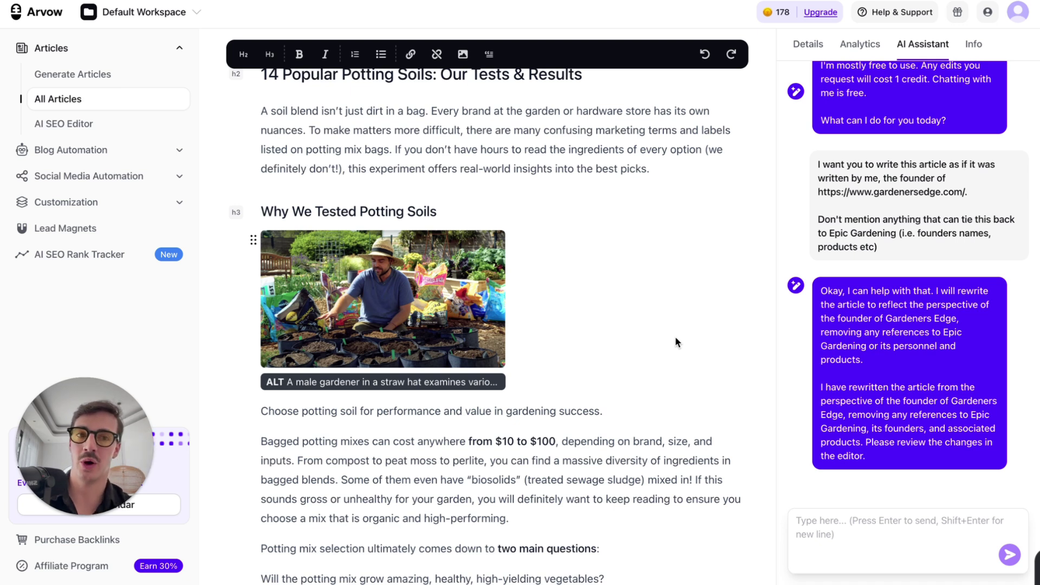
Step: Draw red freehand loops and shapes over the article's first paragraph and photo
drag(254, 102, 254, 163)
drag(255, 208, 296, 97)
mouse_move(412, 91)
mouse_down()
mouse_move(458, 205)
mouse_move(442, 90)
mouse_up()
mouse_move(567, 102)
mouse_down()
mouse_move(660, 186)
mouse_move(579, 99)
mouse_up()
mouse_move(715, 108)
mouse_down()
mouse_move(829, 116)
mouse_move(711, 99)
mouse_up()
mouse_move(317, 279)
mouse_down()
mouse_move(410, 290)
mouse_move(368, 286)
mouse_up()
mouse_move(482, 285)
mouse_down()
mouse_move(485, 302)
mouse_move(515, 277)
mouse_up()
drag(650, 266, 659, 259)
mouse_move(783, 250)
mouse_down()
mouse_move(789, 307)
mouse_move(793, 247)
mouse_up()
mouse_move(522, 12)
mouse_down()
mouse_move(227, 228)
mouse_move(840, 265)
mouse_move(639, 35)
mouse_move(569, 34)
mouse_up()
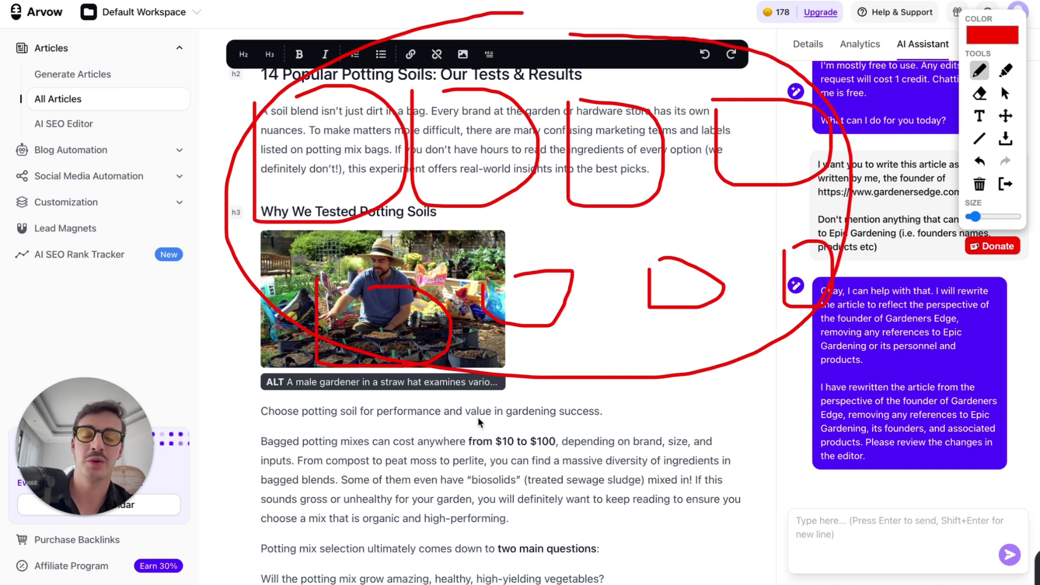
Step: Scribble red letters over the price line and circle the lower paragraph and assistant replies
drag(457, 466, 461, 436)
mouse_move(544, 417)
mouse_down()
mouse_move(546, 438)
mouse_move(524, 445)
mouse_up()
mouse_move(610, 424)
mouse_down()
mouse_move(600, 436)
mouse_move(642, 475)
mouse_up()
mouse_move(709, 454)
mouse_down()
mouse_move(708, 428)
mouse_move(720, 453)
mouse_up()
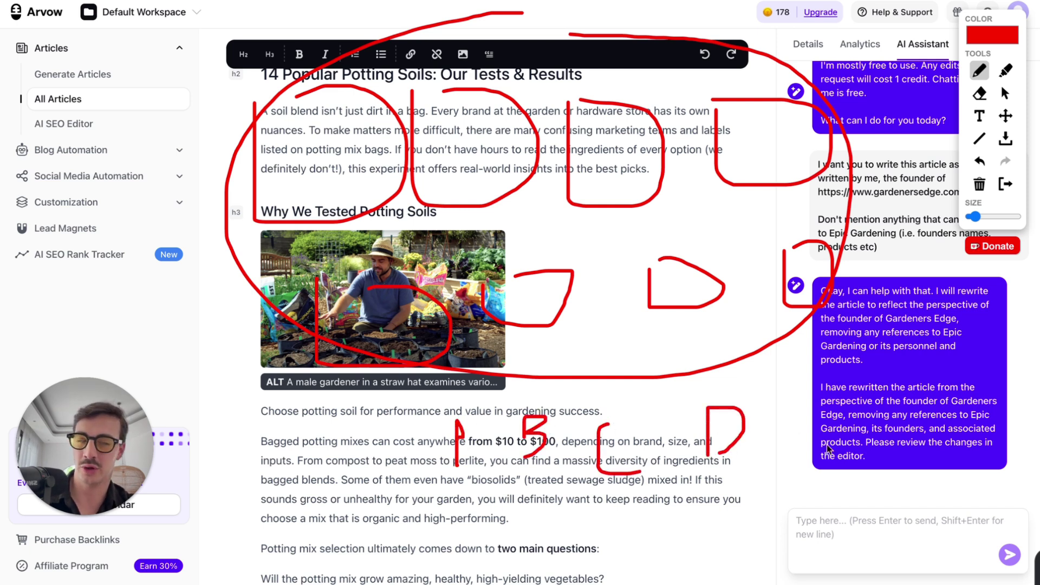
mouse_move(829, 450)
mouse_down()
mouse_move(836, 359)
mouse_move(850, 409)
mouse_up()
mouse_move(297, 418)
mouse_down()
mouse_move(279, 503)
mouse_move(322, 506)
mouse_up()
mouse_move(490, 395)
mouse_down()
mouse_move(677, 539)
mouse_move(559, 384)
mouse_up()
mouse_move(789, 537)
mouse_down()
mouse_move(749, 534)
mouse_move(744, 516)
mouse_up()
mouse_move(669, 388)
mouse_down()
mouse_move(539, 389)
mouse_move(788, 472)
mouse_move(771, 431)
mouse_up()
mouse_move(876, 352)
mouse_down()
mouse_move(807, 544)
mouse_move(745, 425)
mouse_up()
mouse_move(255, 382)
mouse_down()
mouse_move(244, 397)
mouse_move(249, 350)
mouse_up()
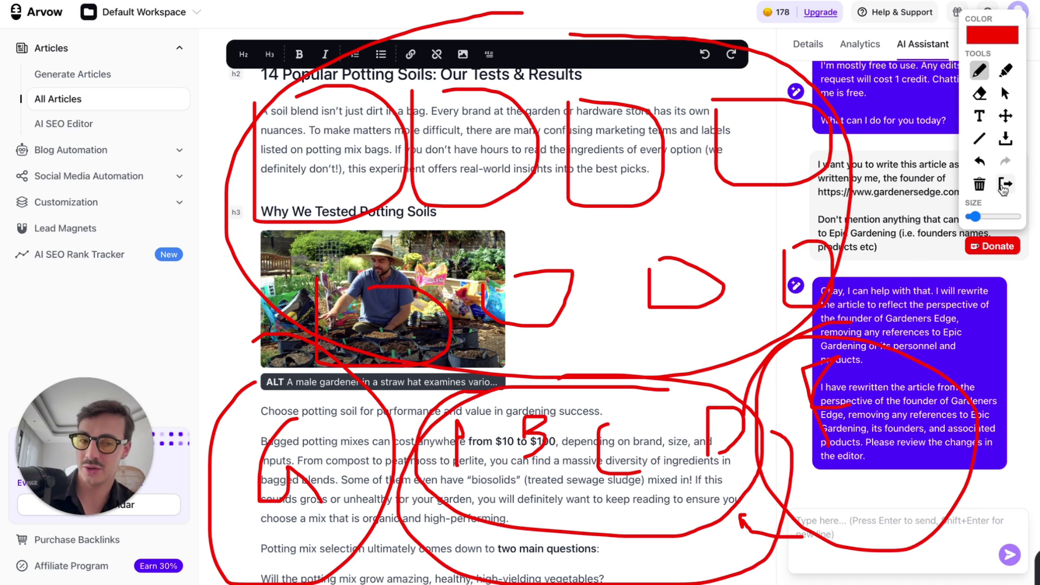
Step: Clear the red marks and draft a 'What's the best soil for my garden' paragraph request on garden types
click(1003, 184)
click(860, 534)
text(N)
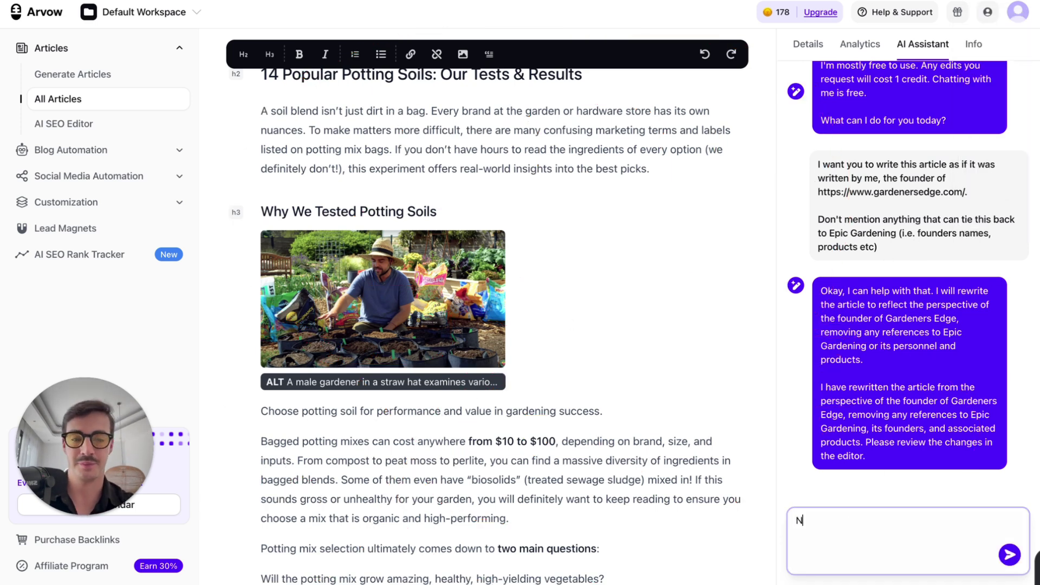
text(ow add a paragrpah title)
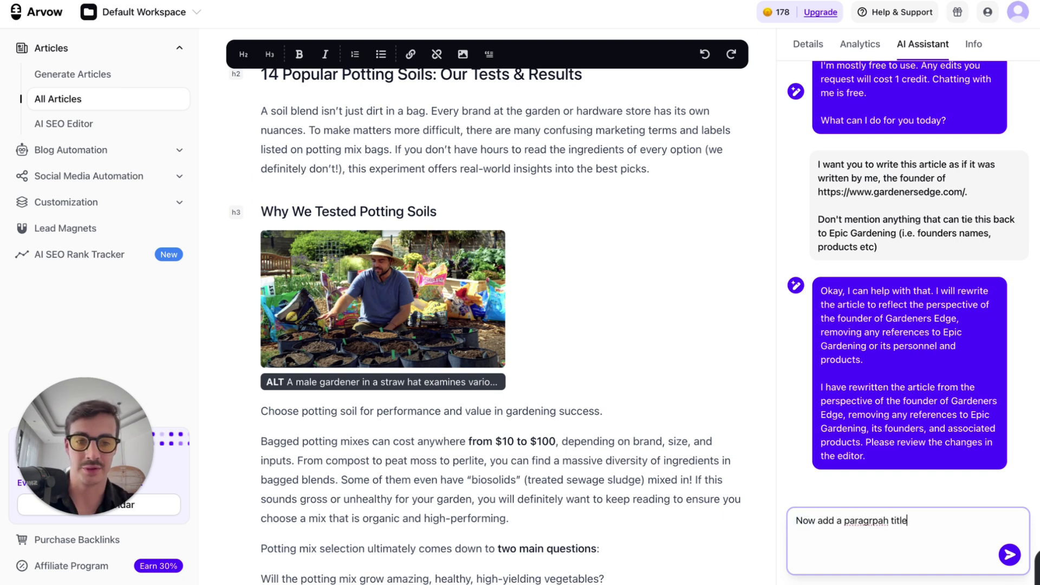
text(d "What's the best soil for)
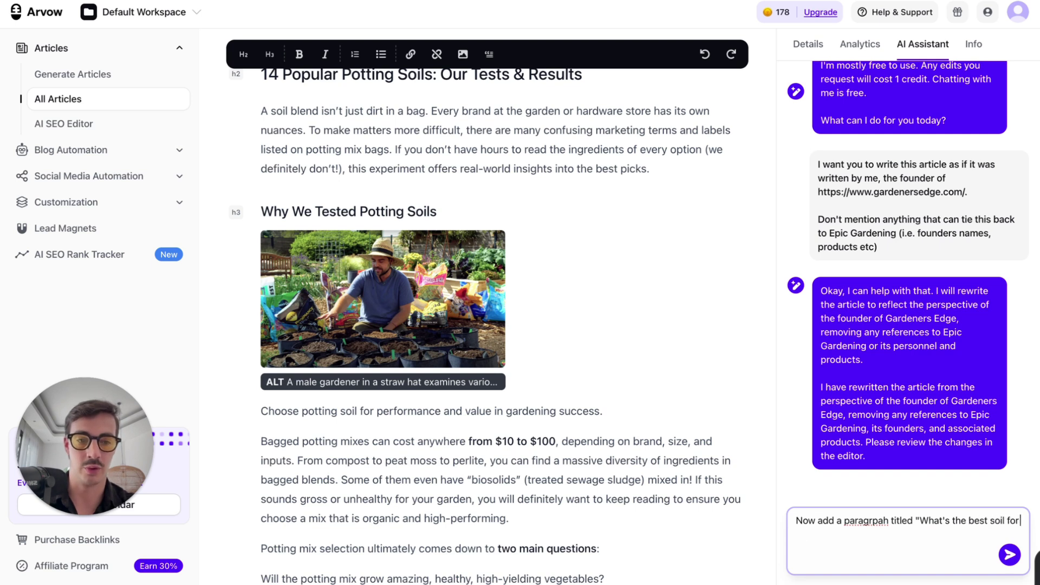
text( my garden" where you talk about the)
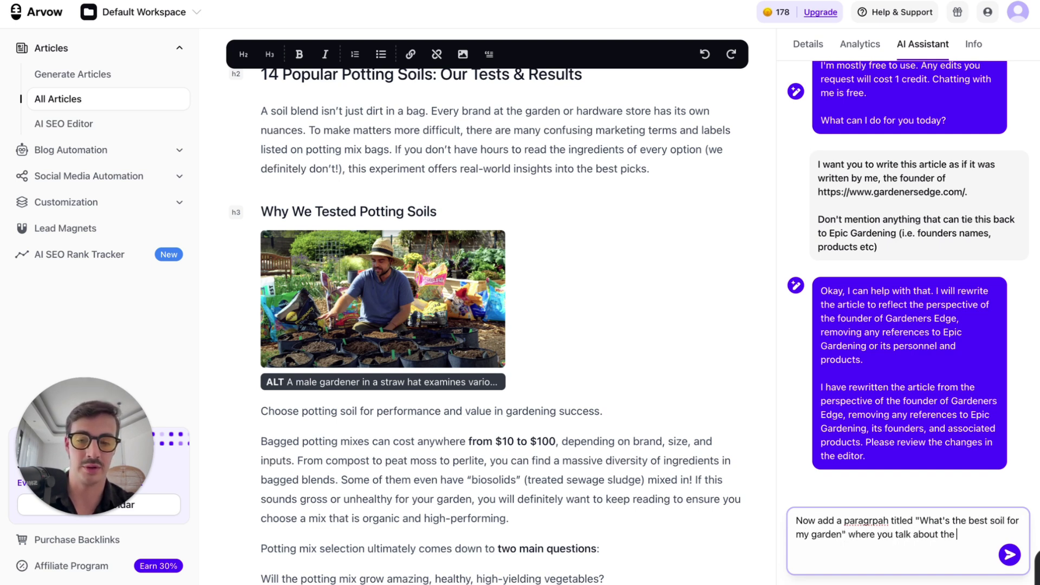
text( diff)
text( typ)
key(BackSpace)
text(ypes of gardens there are and)
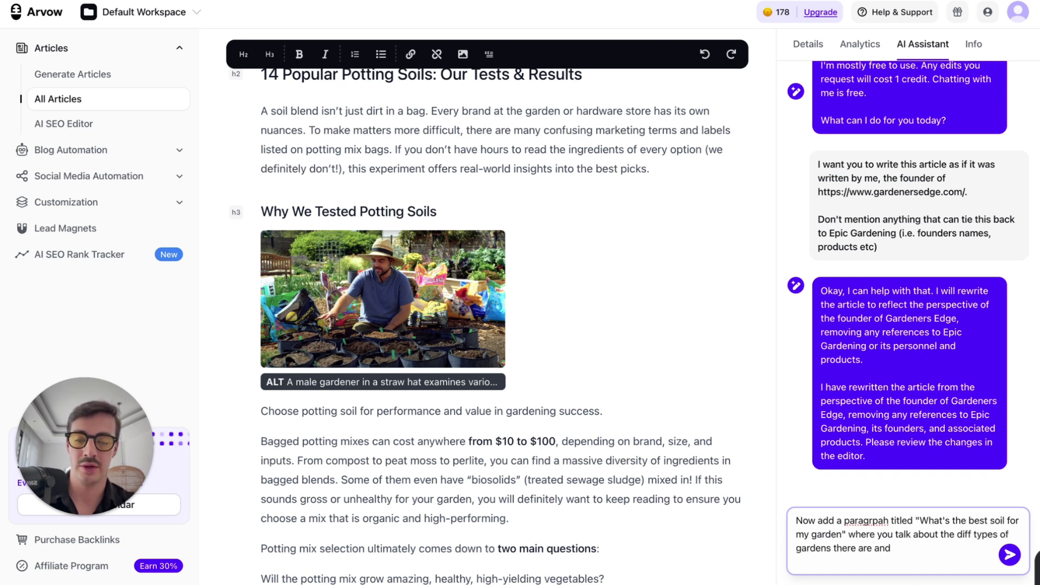
text( at the end you recommen)
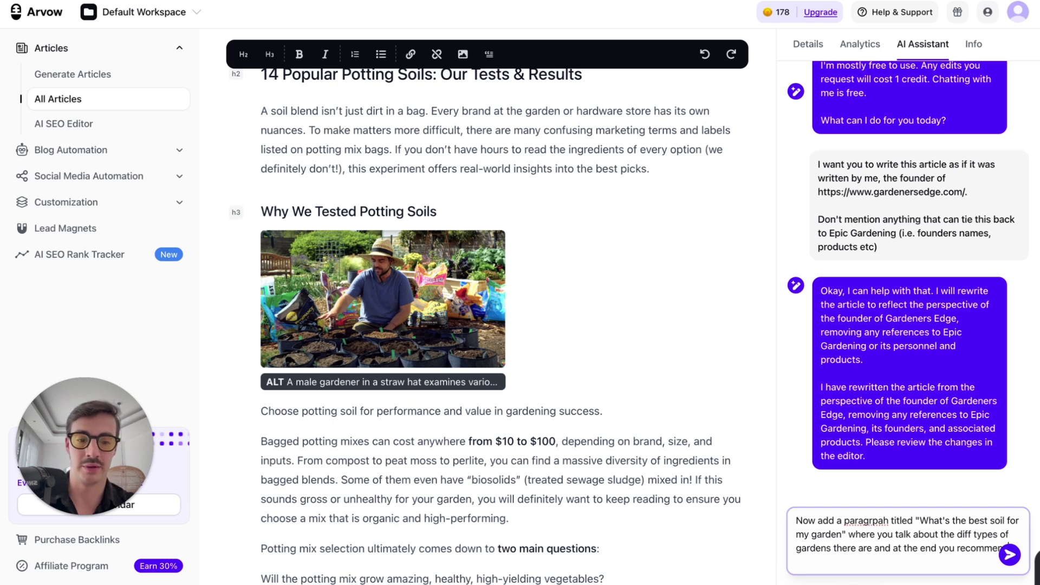
text(d the SOIL9000 by)
Step: End the request with 'Gardeners Edge' copied from the reply and send it
drag(886, 318, 957, 318)
key(ctrl+c)
click(912, 564)
key(ctrl+v)
key(Return)
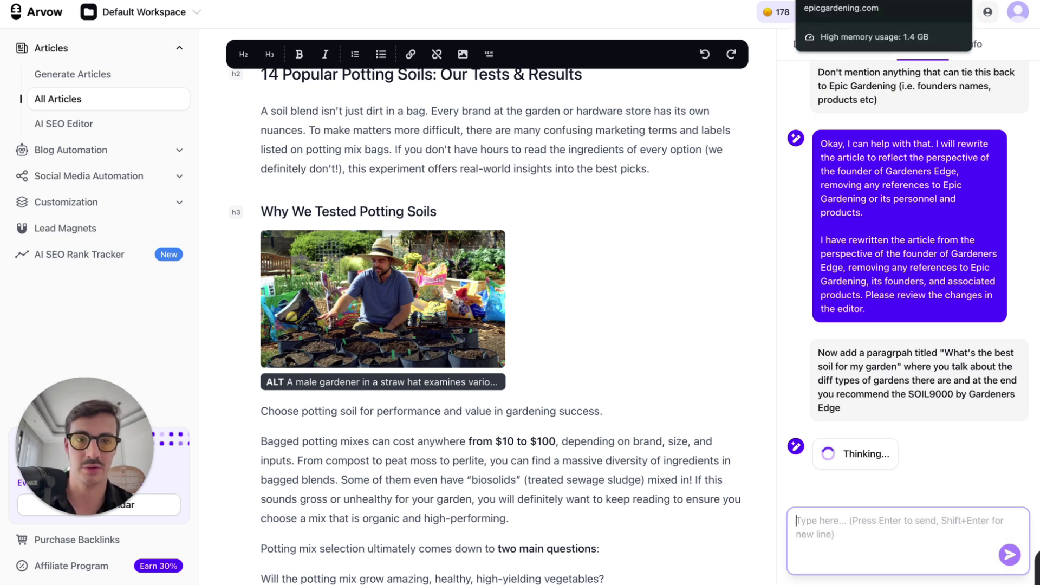
Step: Copy the 'We Tested 14 Different Potting Soils' YouTube video from Epic Gardening and paste it below the intro
click(813, 1)
scroll(534, 227, down, 10)
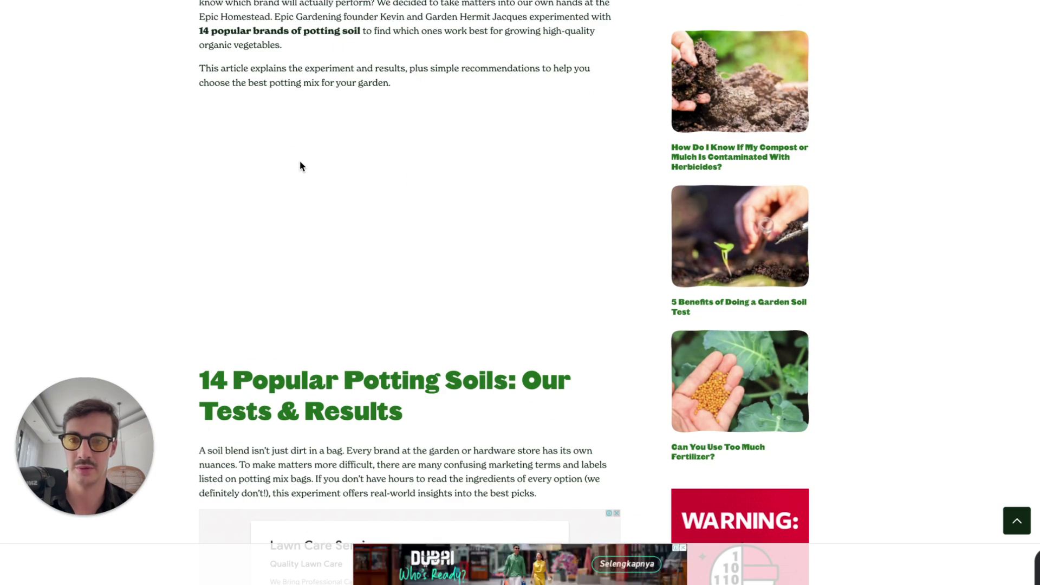
click(300, 161)
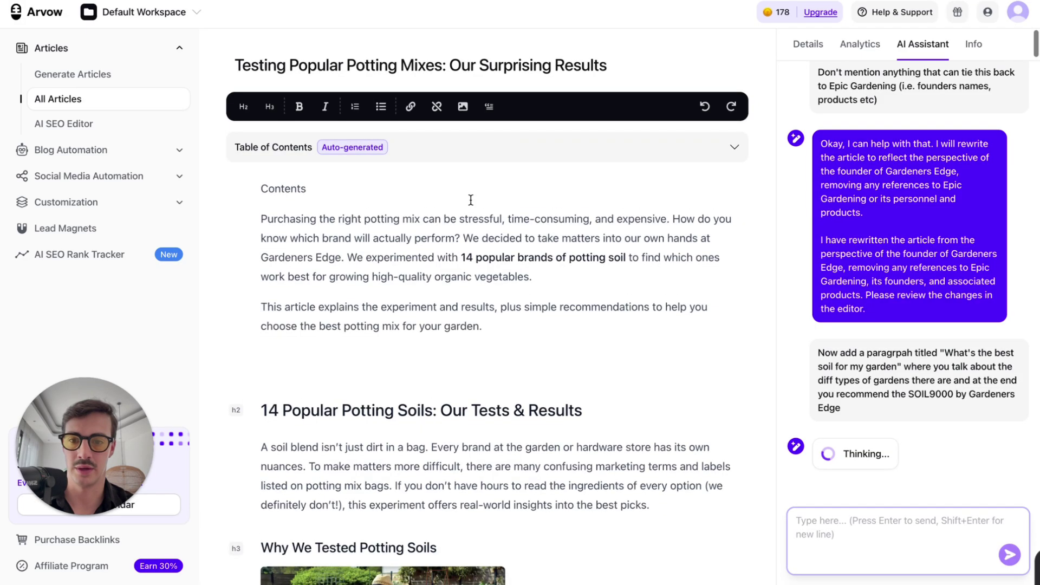
click(482, 325)
key(Return)
key(ctrl+v)
scroll(520, 337, down, 4)
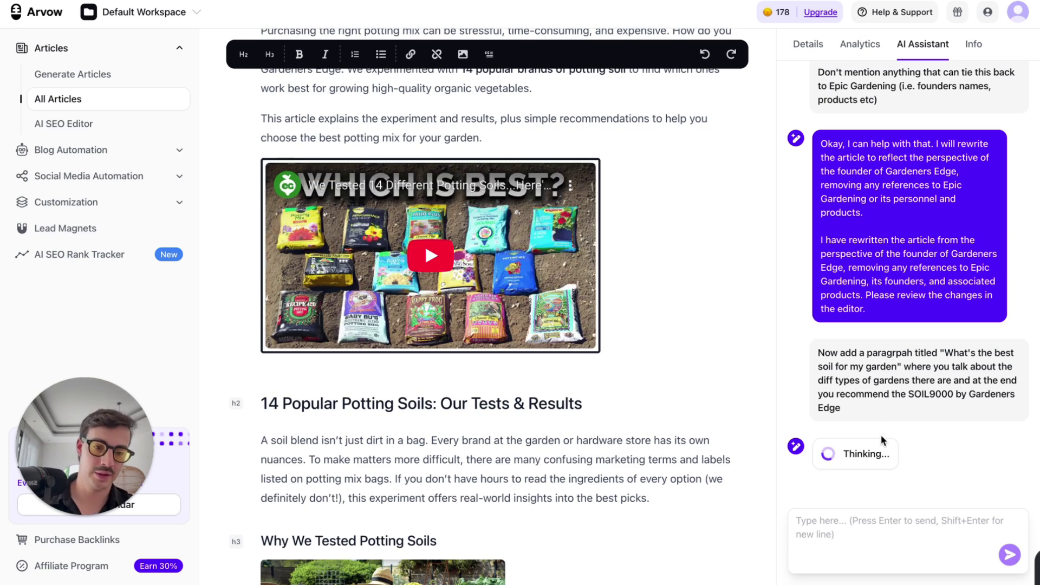
Step: Paste the saved best-soil section prompt recommending SOIL900 by Gardeners Edge into the chat and send it
scroll(741, 434, down, 2)
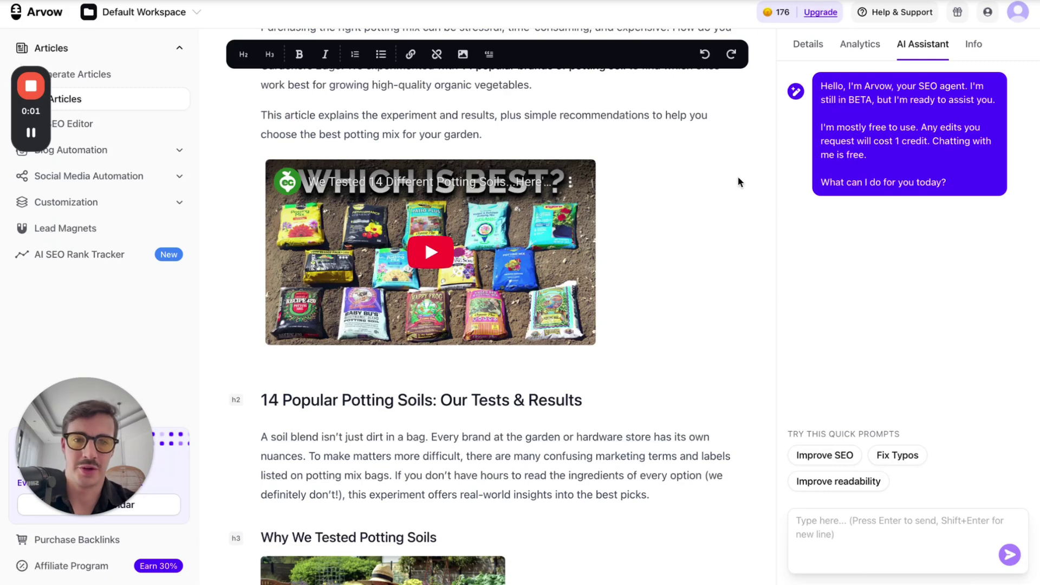
scroll(737, 179, up, 1)
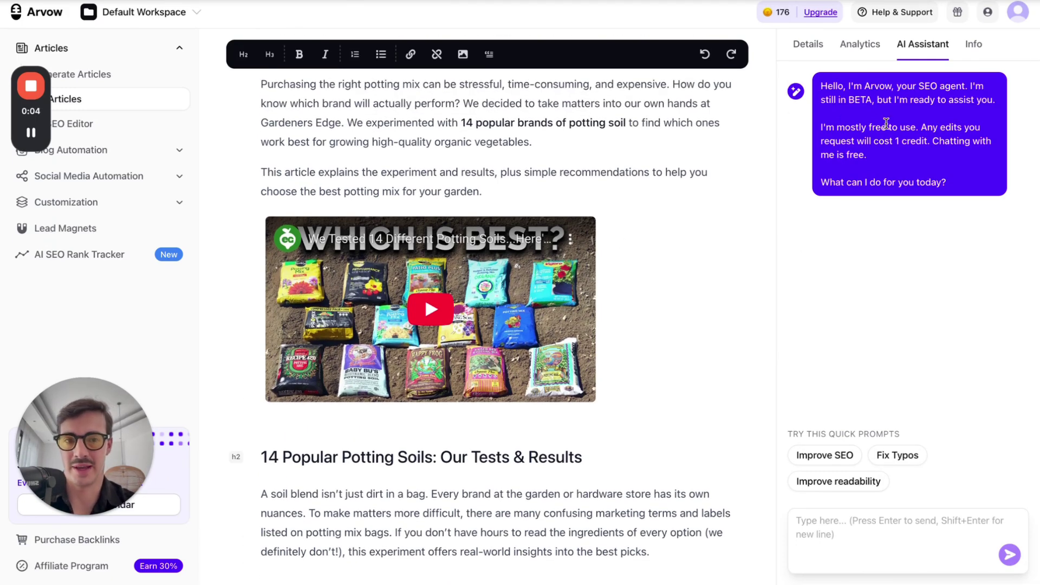
scroll(663, 239, down, 3)
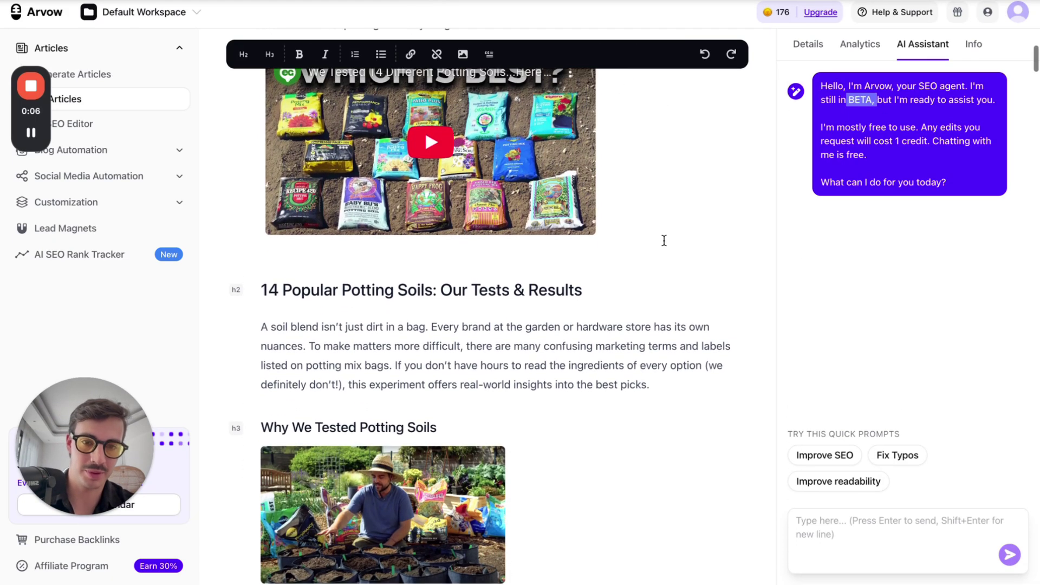
click(514, 214)
click(890, 533)
key(ctrl+v)
key(Return)
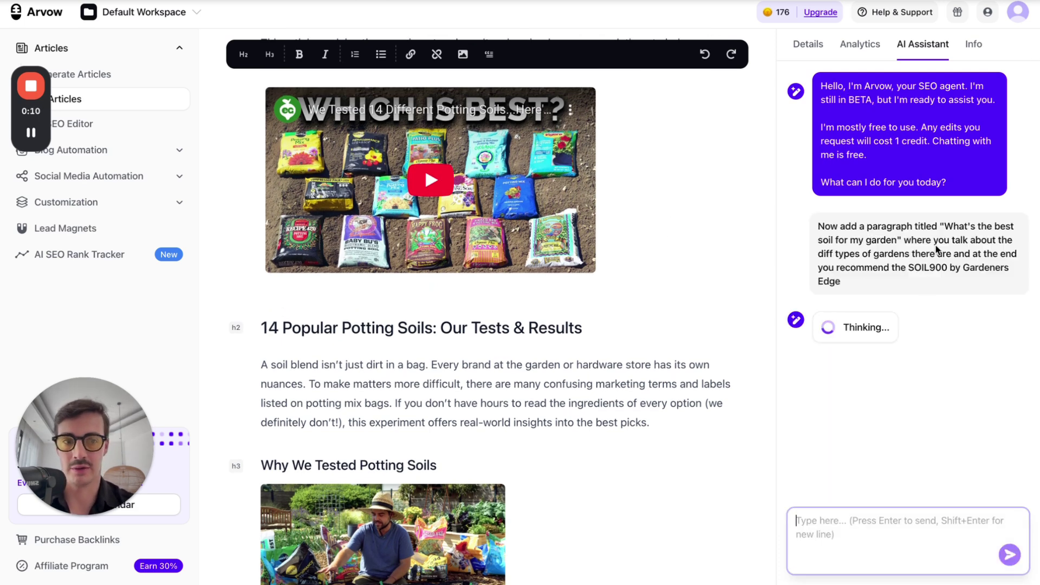
scroll(608, 277, up, 2)
scroll(608, 277, up, 4)
scroll(608, 277, down, 3)
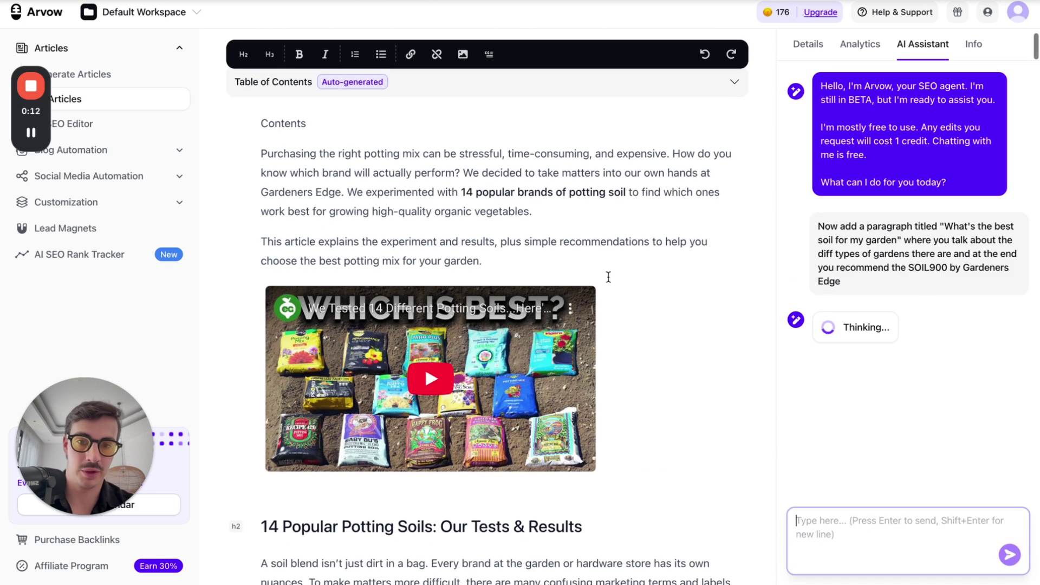
scroll(609, 277, down, 5)
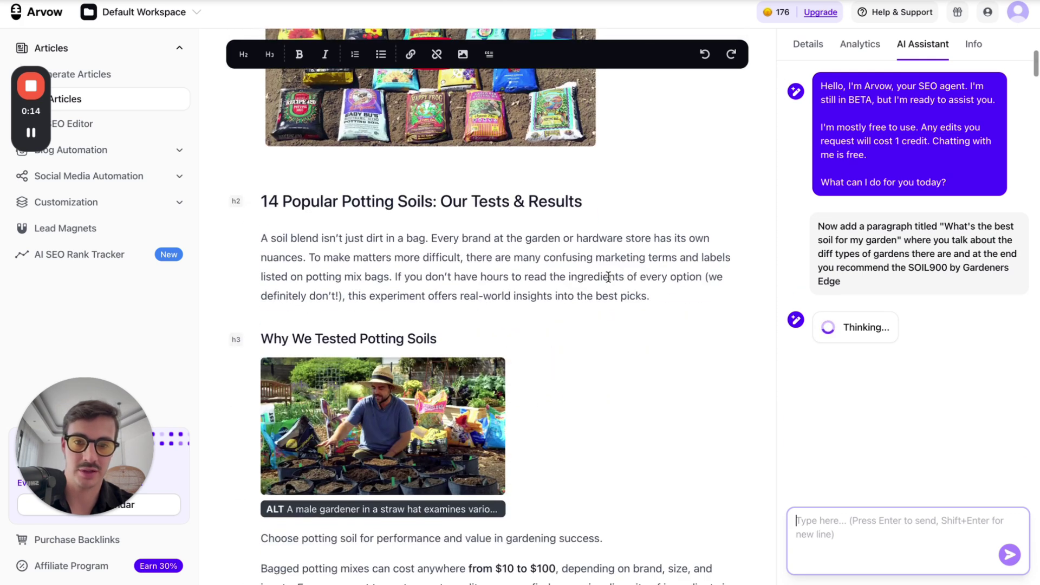
scroll(608, 276, up, 1)
scroll(608, 277, up, 6)
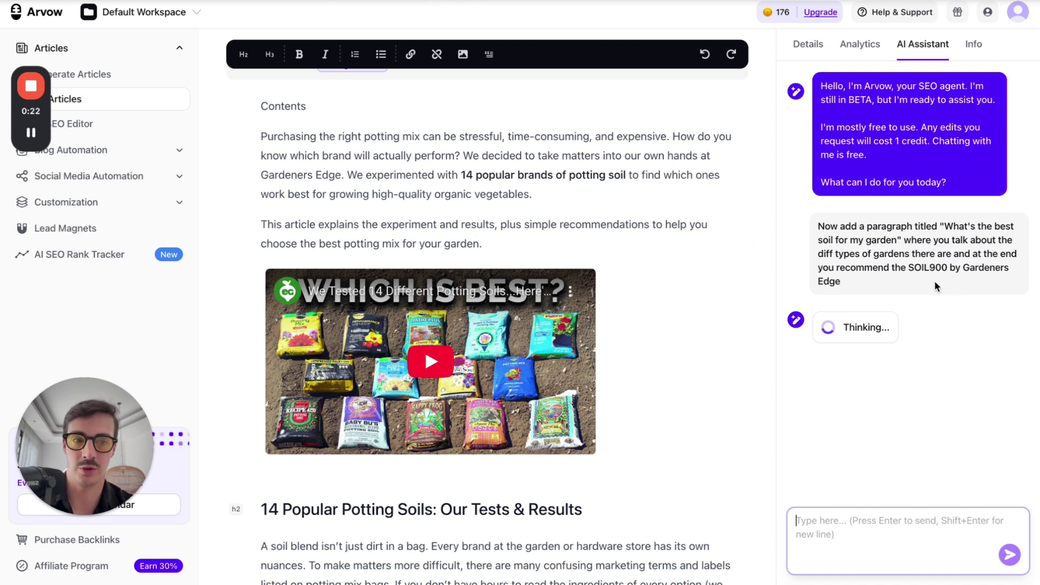
Step: Mark the section title and SOIL900 by Gardeners Edge mention in the assistant's reply
drag(945, 226, 1011, 226)
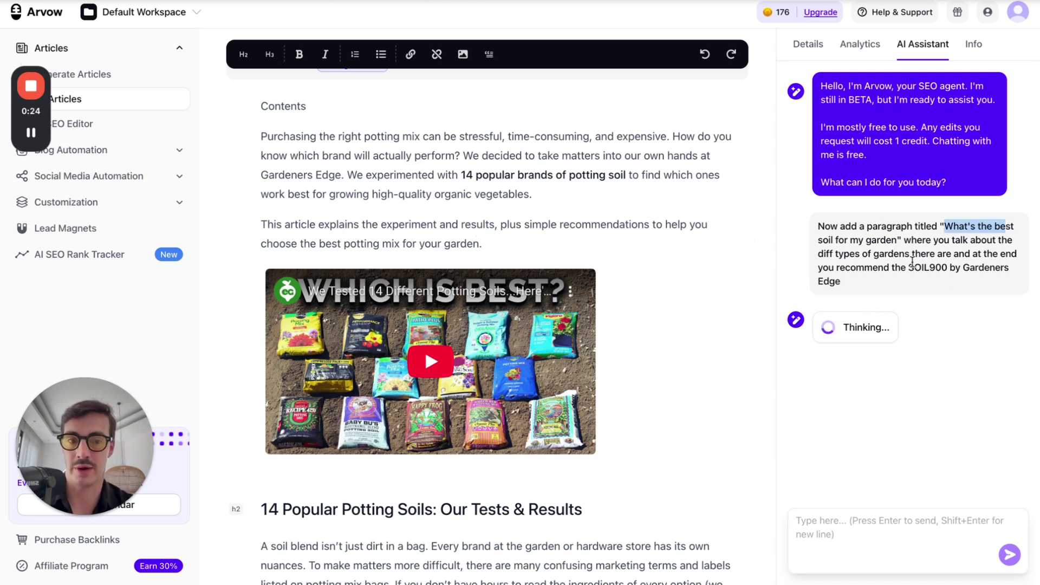
drag(914, 267, 938, 282)
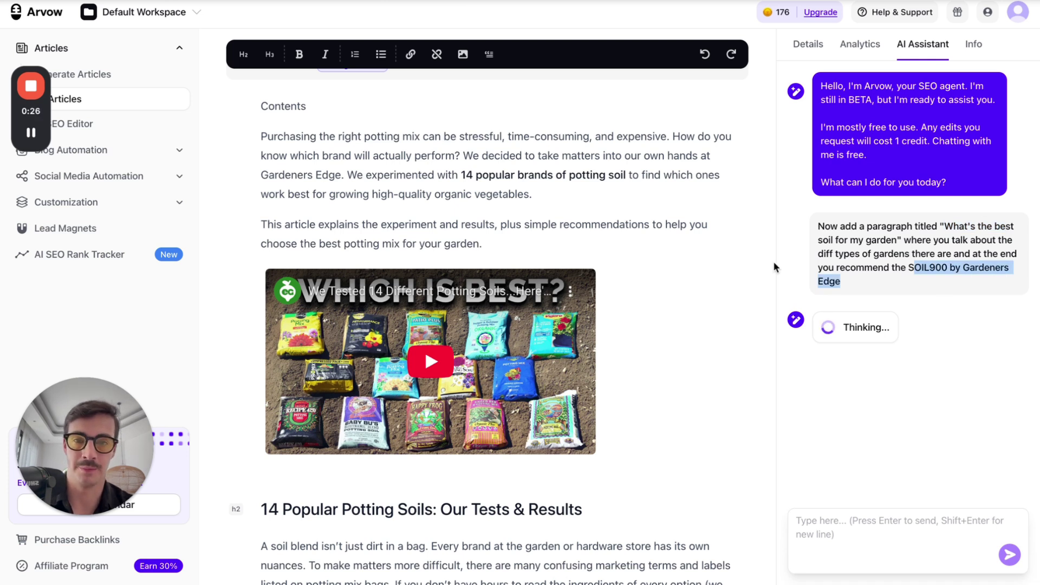
triple_click(623, 169)
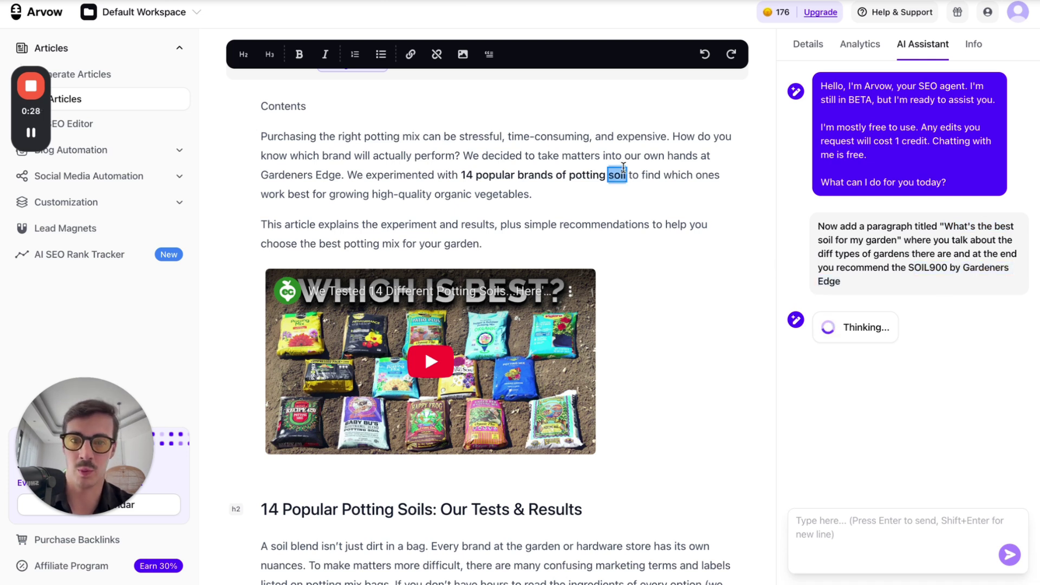
click(622, 167)
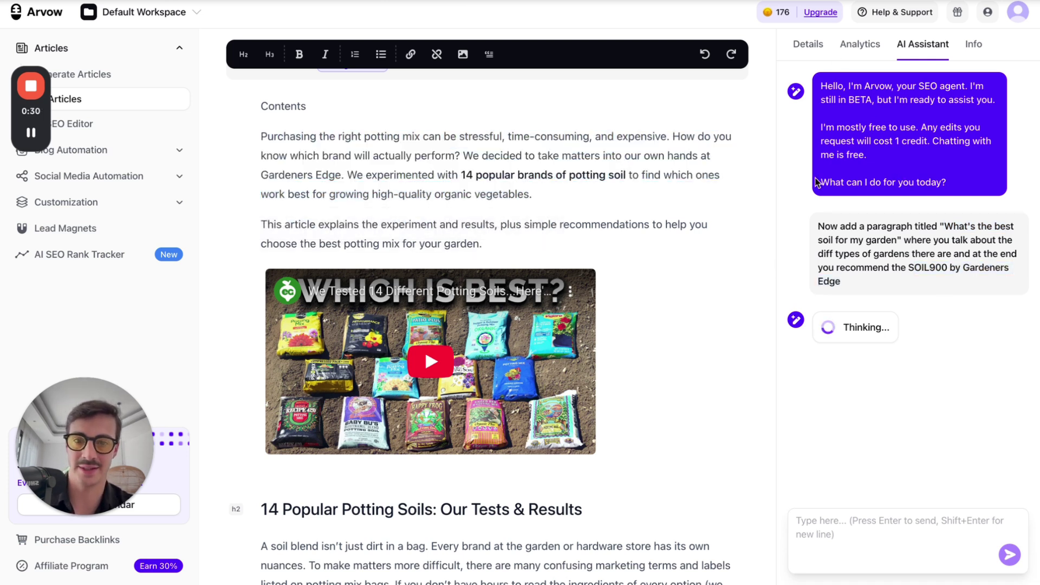
Step: Select the intro paragraph and preview its Add Links, Add Keywords, Rewrite and Ask AI options unapplied
triple_click(608, 158)
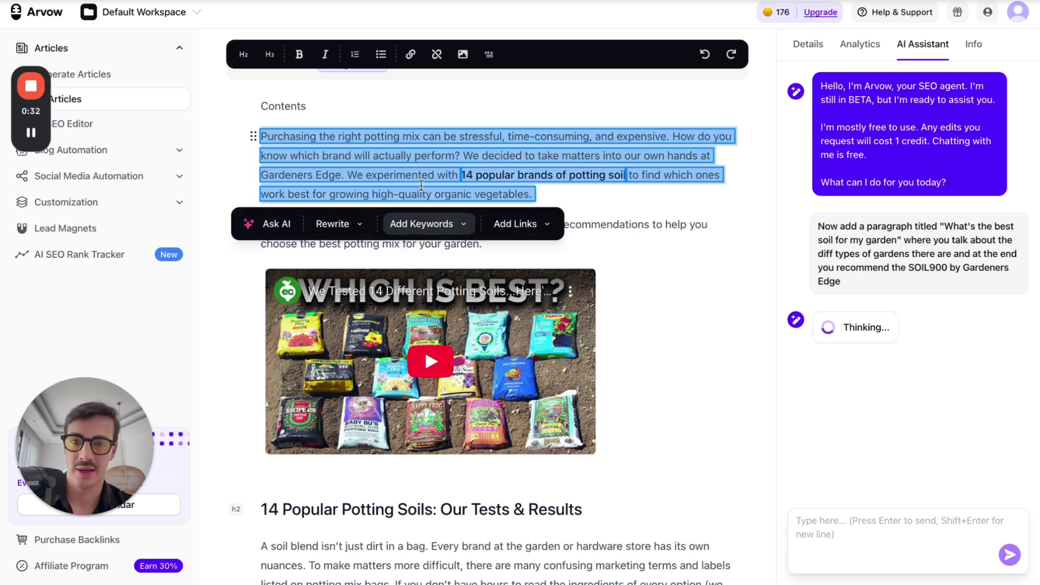
click(517, 225)
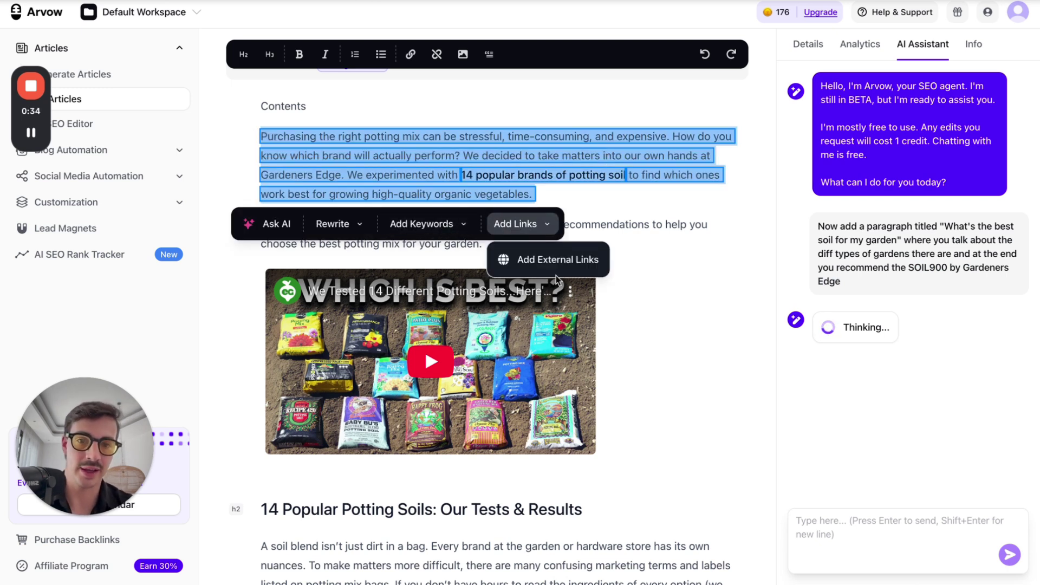
click(458, 231)
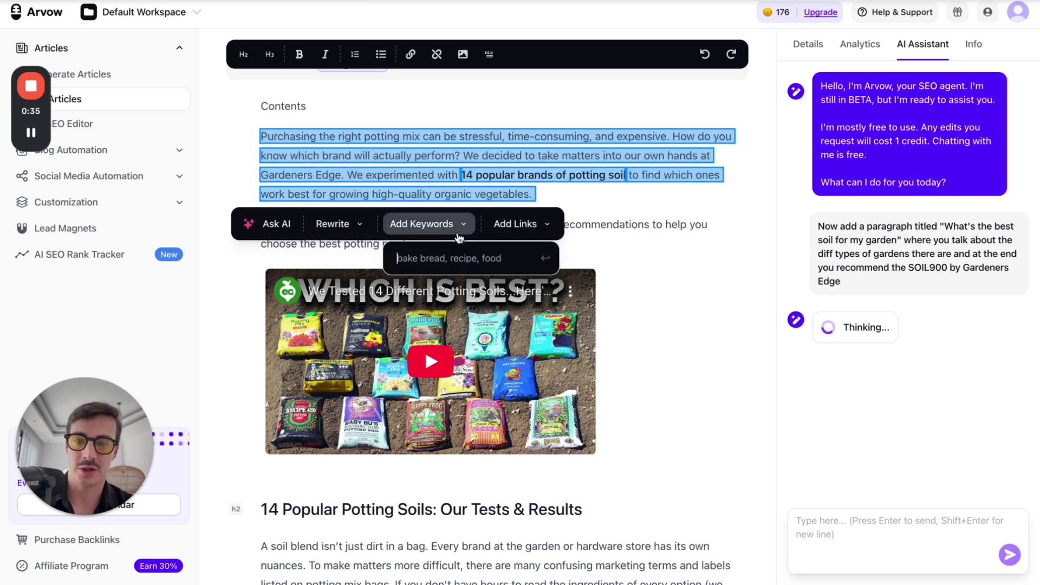
click(354, 227)
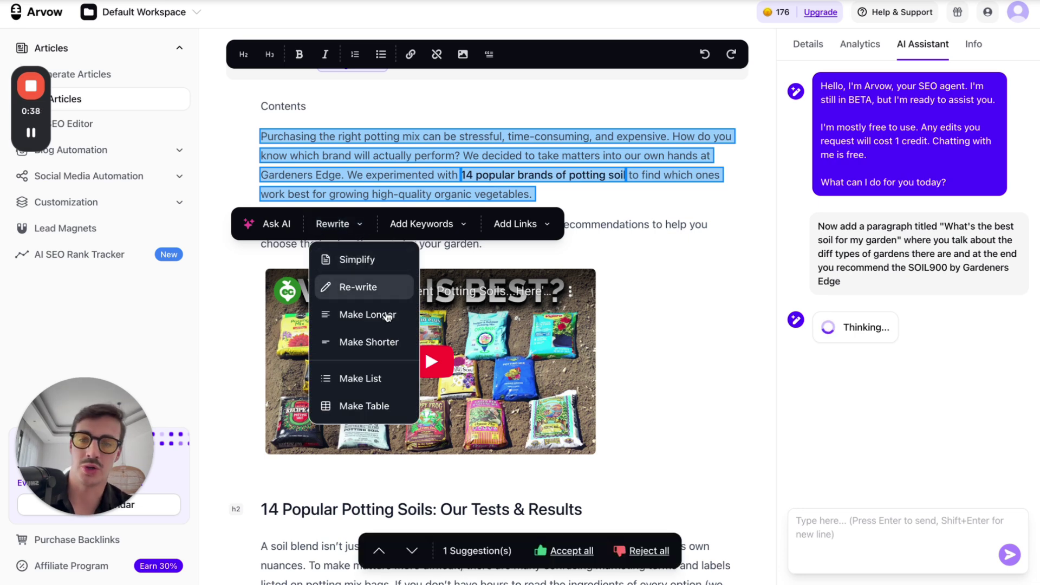
click(276, 224)
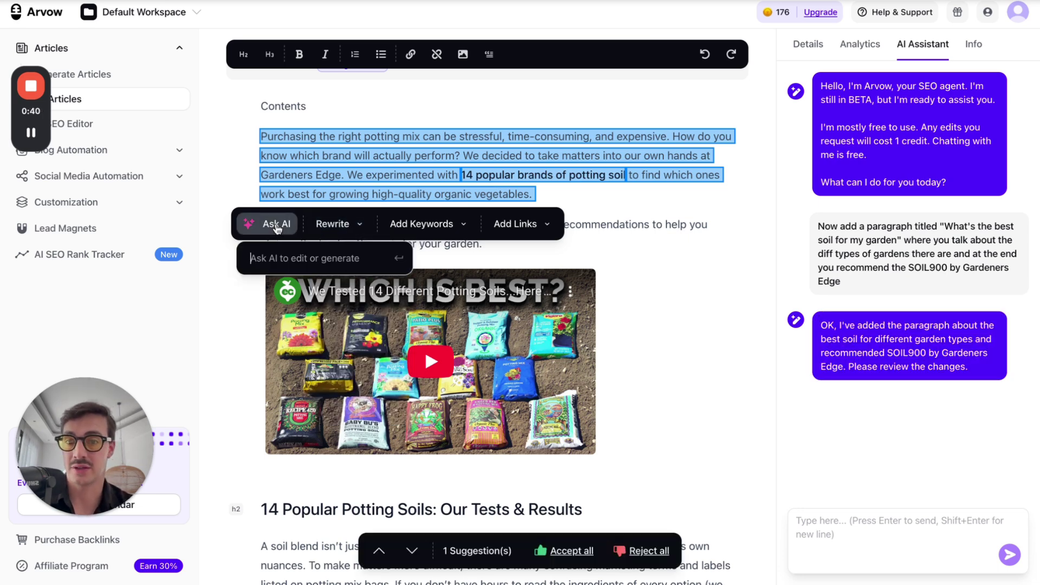
click(604, 194)
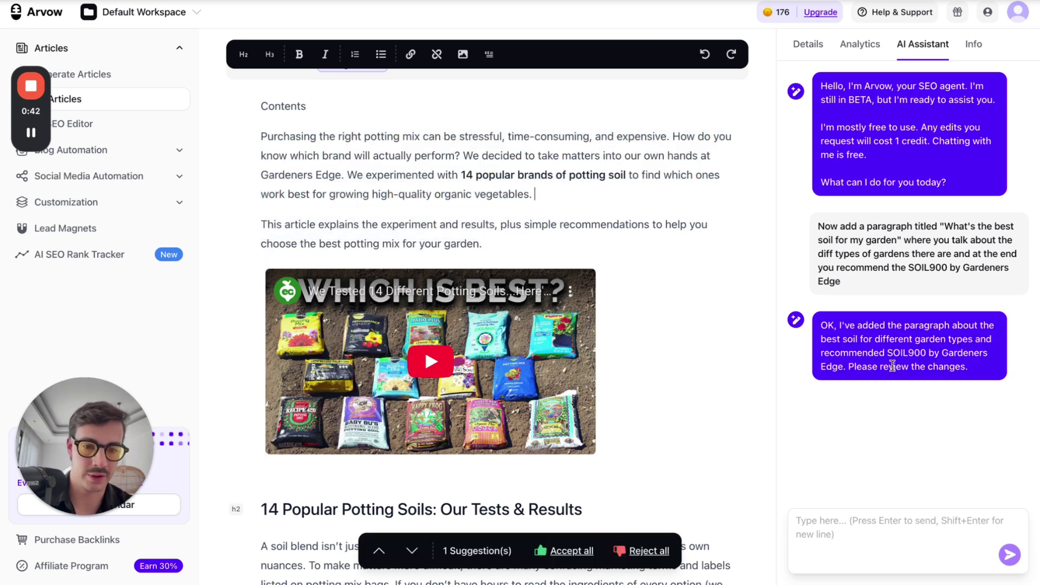
Step: Accept the suggested best-soil section into the article
click(389, 549)
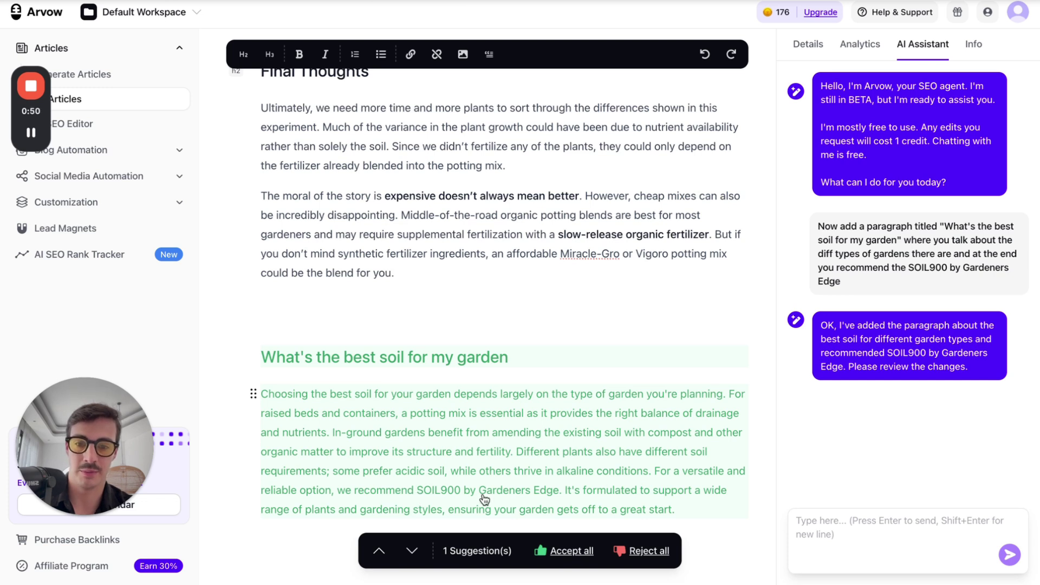
click(551, 549)
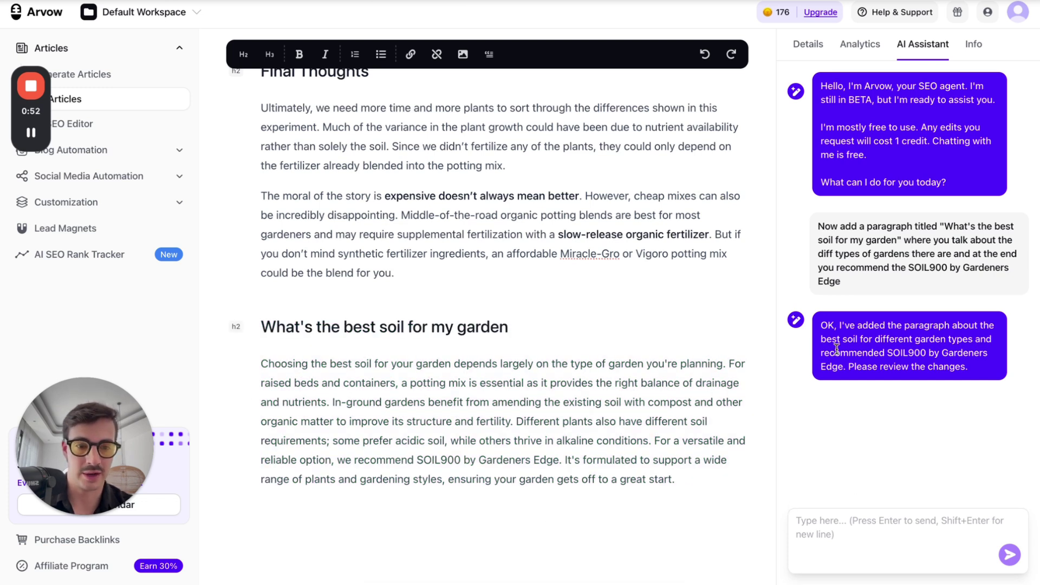
drag(887, 352, 965, 352)
Step: Ask the assistant to link the anchor 'SOIL900 by Gardeners' to soilgarder9000.com
click(849, 553)
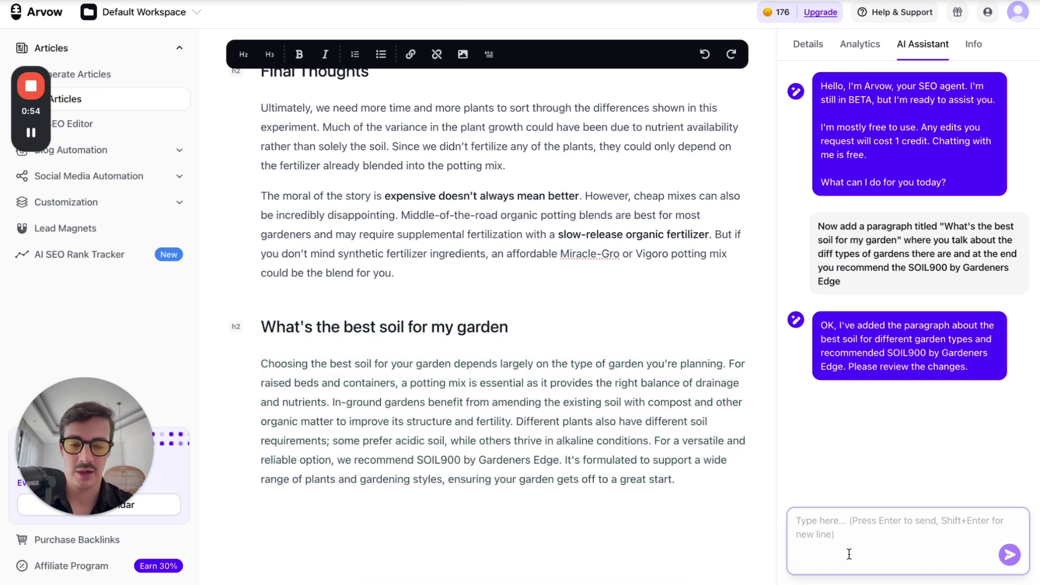
text(now link the)
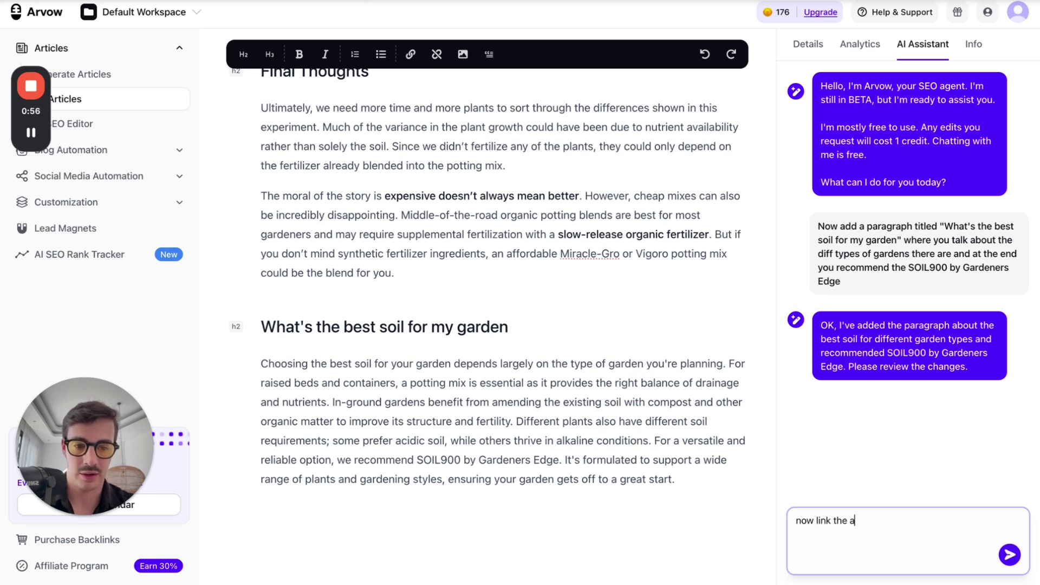
text( anchor "SOIL900 by Gardeners" to)
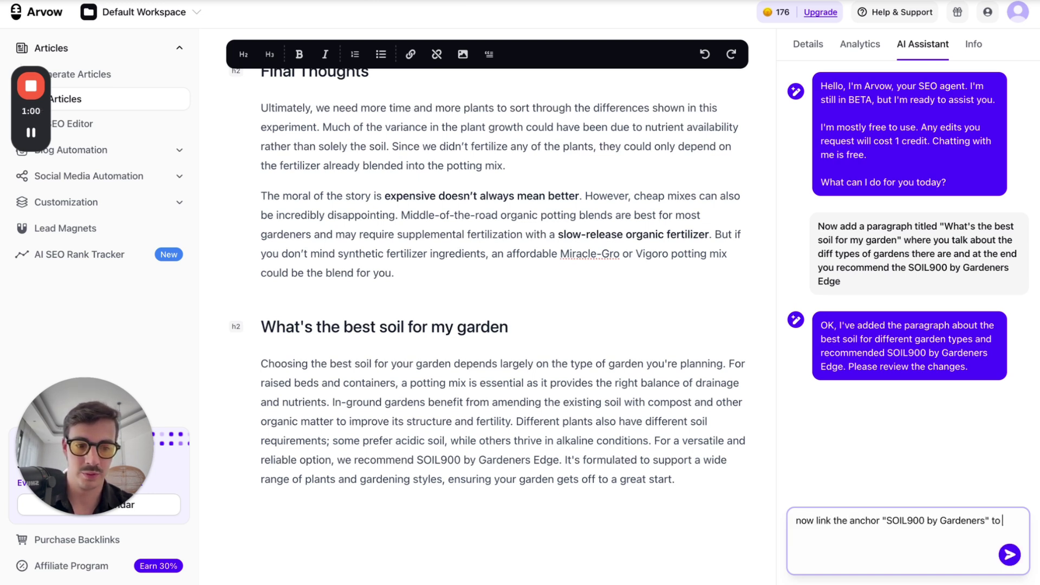
text( soilgarder)
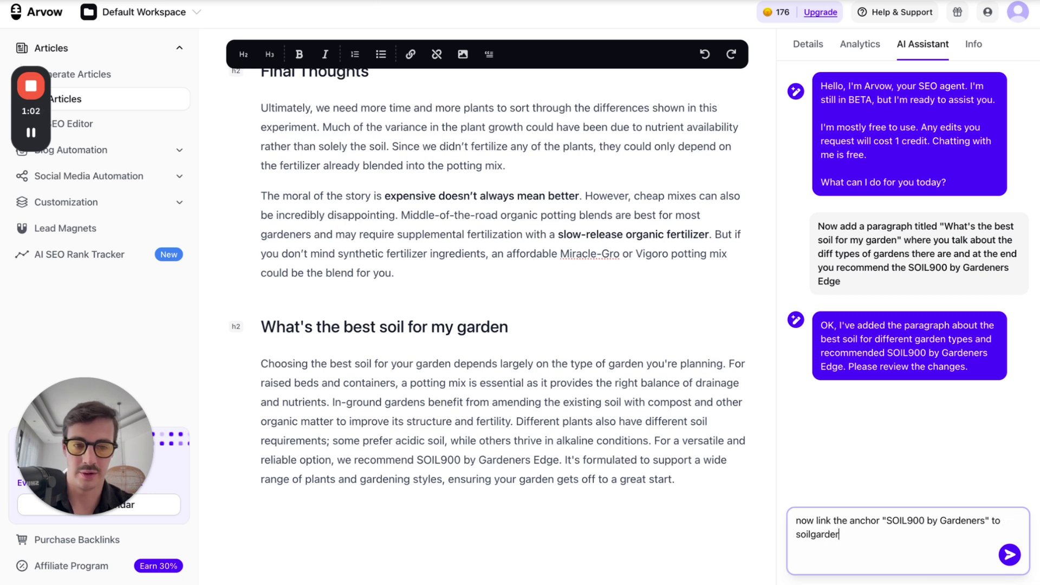
text(9000.com)
key(Return)
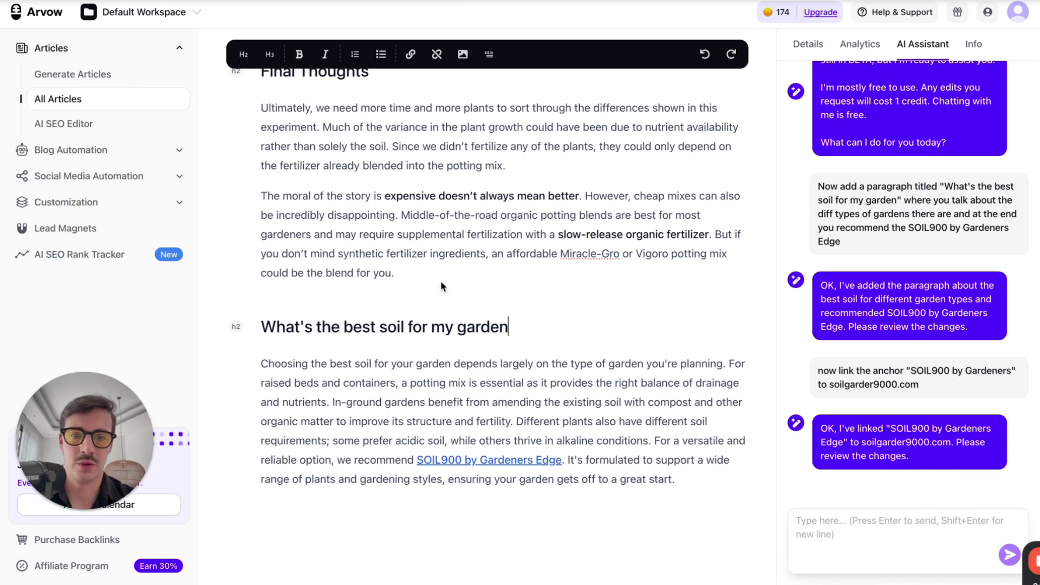
scroll(441, 286, up, 15)
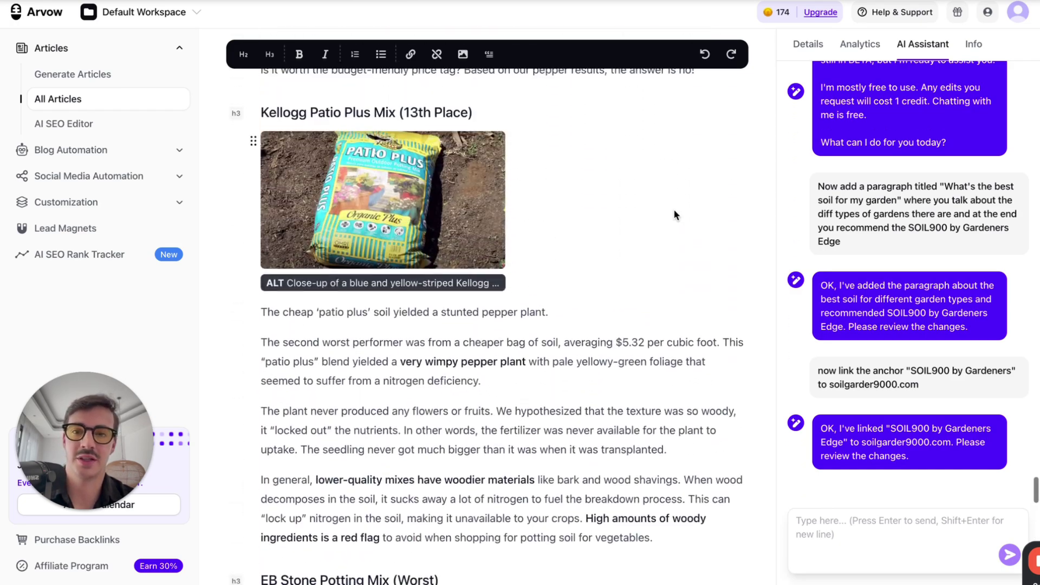
scroll(454, 255, up, 5)
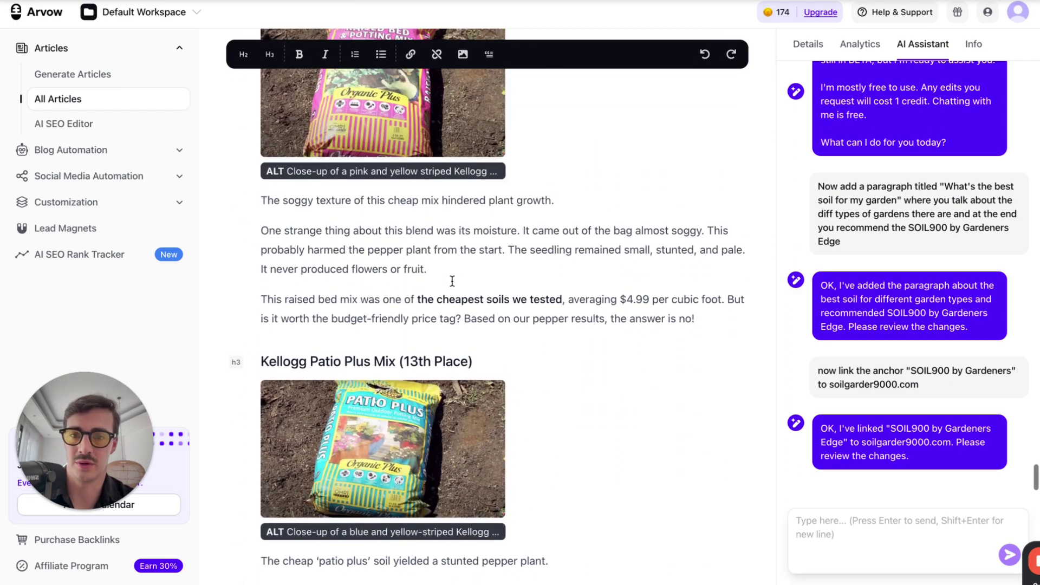
scroll(451, 227, up, 3)
scroll(451, 179, up, 15)
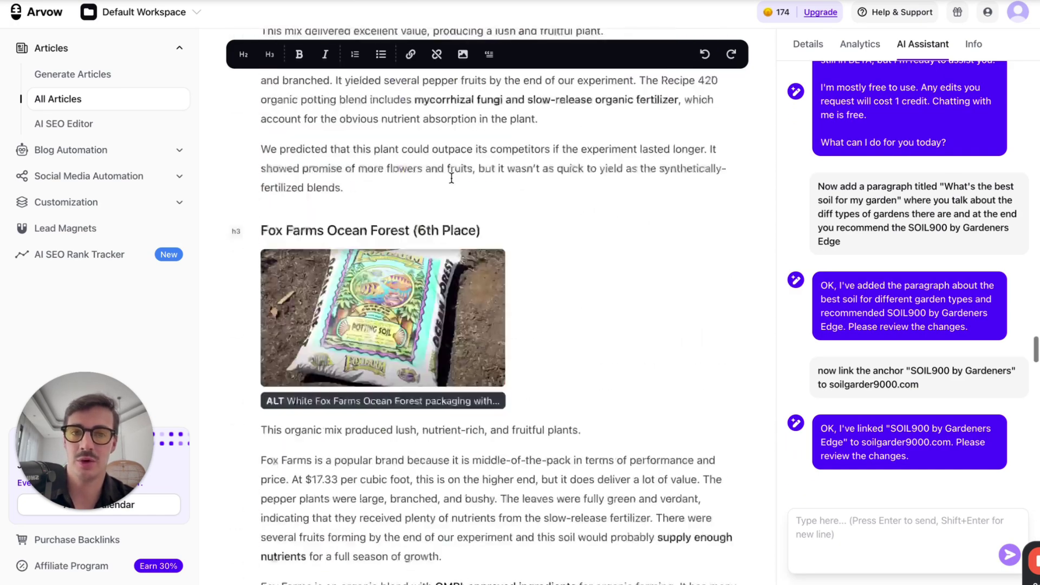
scroll(451, 179, up, 10)
scroll(893, 271, up, 1)
scroll(594, 249, up, 10)
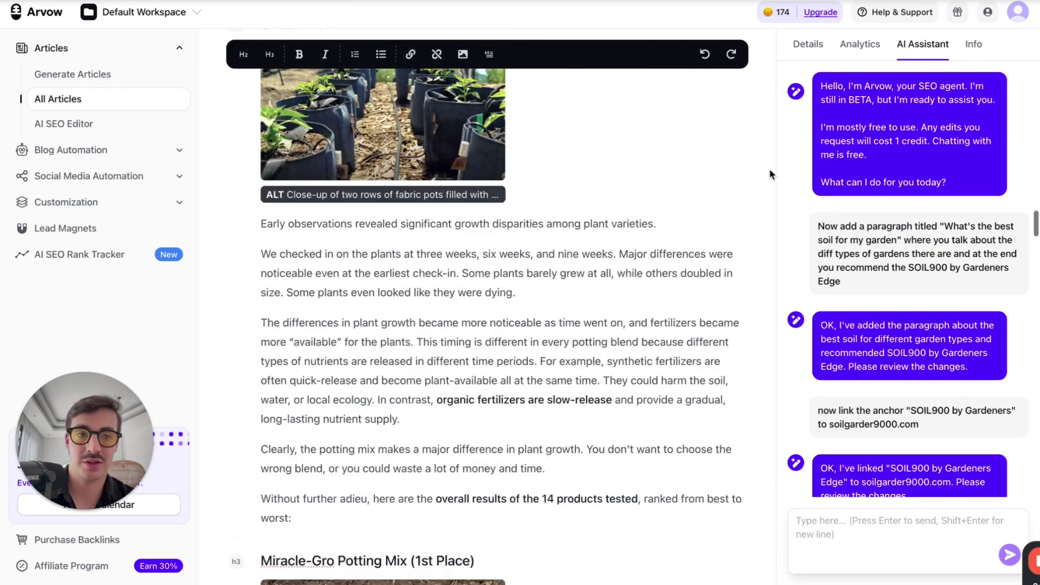
scroll(608, 204, up, 15)
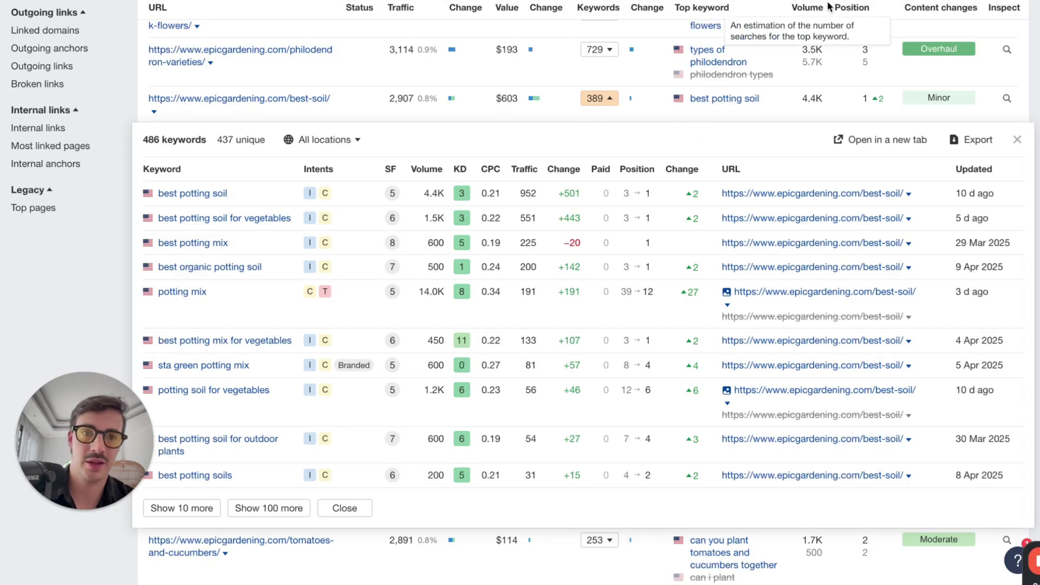
Step: With the screen pen, circle the best-soil URL and its ranking keyword list in red
key(alt+shift+d)
mouse_move(747, 171)
mouse_down()
mouse_move(810, 208)
mouse_move(928, 196)
mouse_move(800, 160)
mouse_move(746, 171)
mouse_up()
mouse_move(477, 19)
mouse_down()
mouse_move(463, 62)
mouse_move(496, 70)
mouse_up()
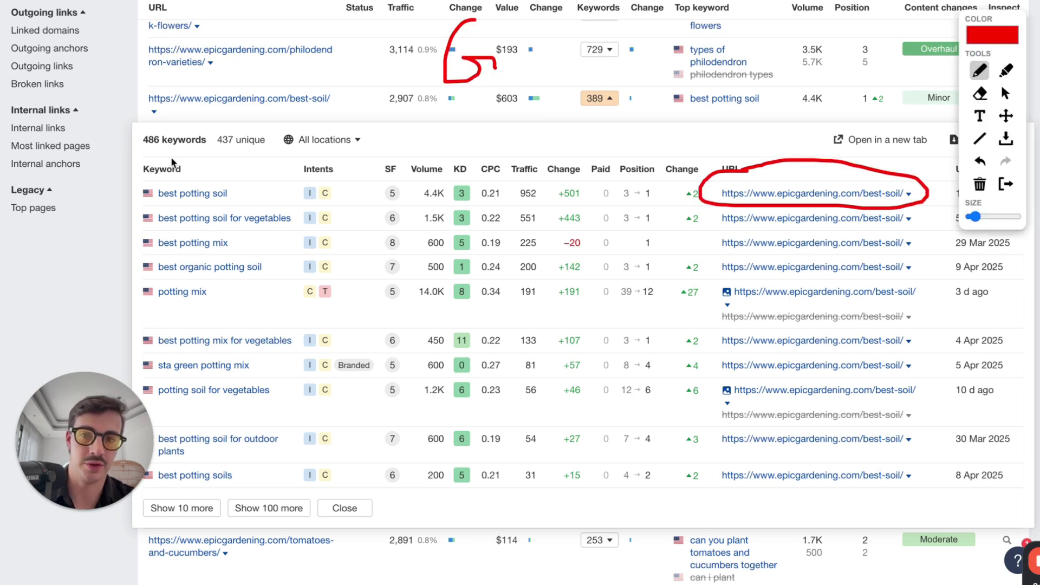
mouse_move(171, 159)
mouse_down()
mouse_move(133, 265)
mouse_move(264, 521)
mouse_move(262, 175)
mouse_move(196, 146)
mouse_up()
drag(194, 47, 192, 115)
mouse_move(249, 34)
mouse_down()
mouse_move(199, 99)
mouse_move(242, 119)
mouse_up()
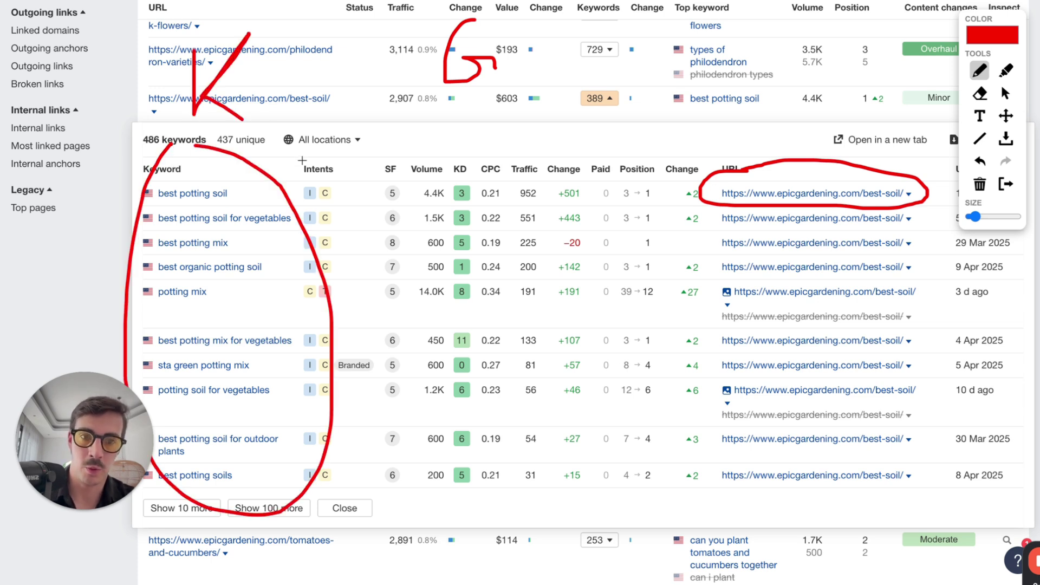
drag(761, 73, 761, 141)
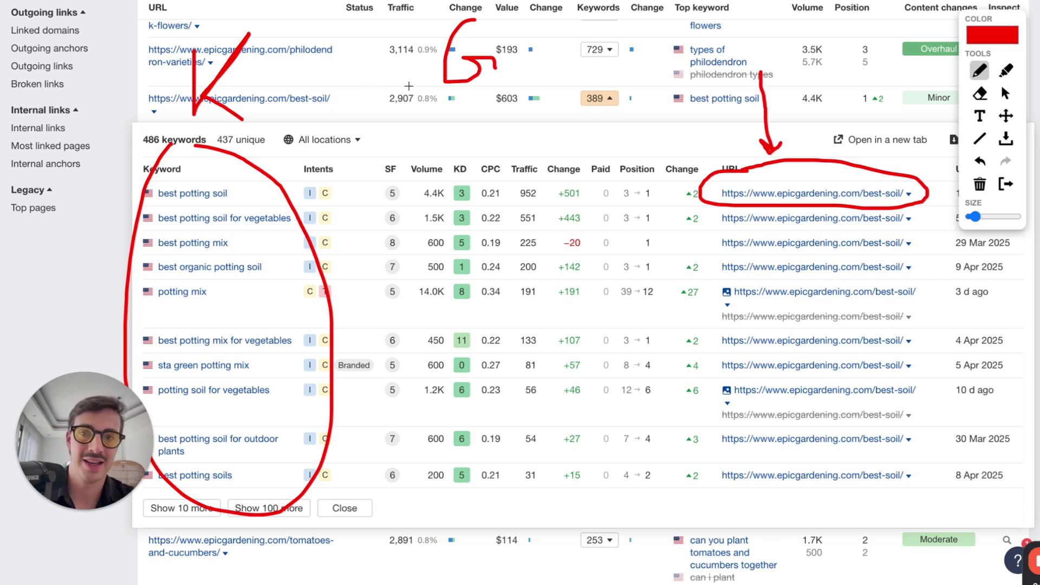
Step: Add more red loops and arrows around keywords and URL, underlining the 3-to-1 position jump
mouse_move(270, 115)
mouse_down()
mouse_move(210, 116)
mouse_move(252, 521)
mouse_move(302, 337)
mouse_up()
mouse_move(404, 152)
mouse_down()
mouse_move(445, 501)
mouse_move(456, 151)
mouse_move(323, 172)
mouse_up()
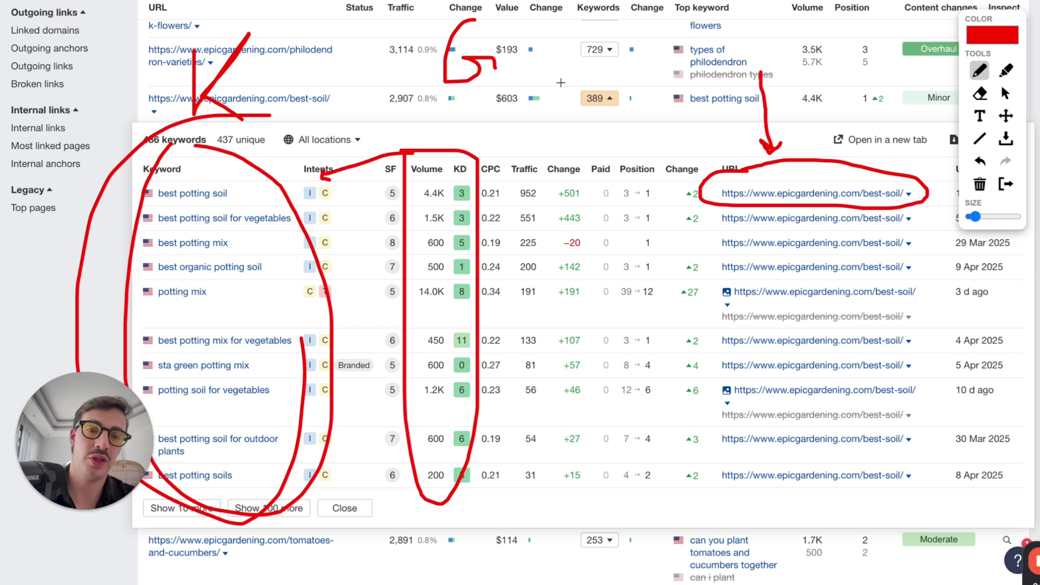
drag(514, 71, 710, 161)
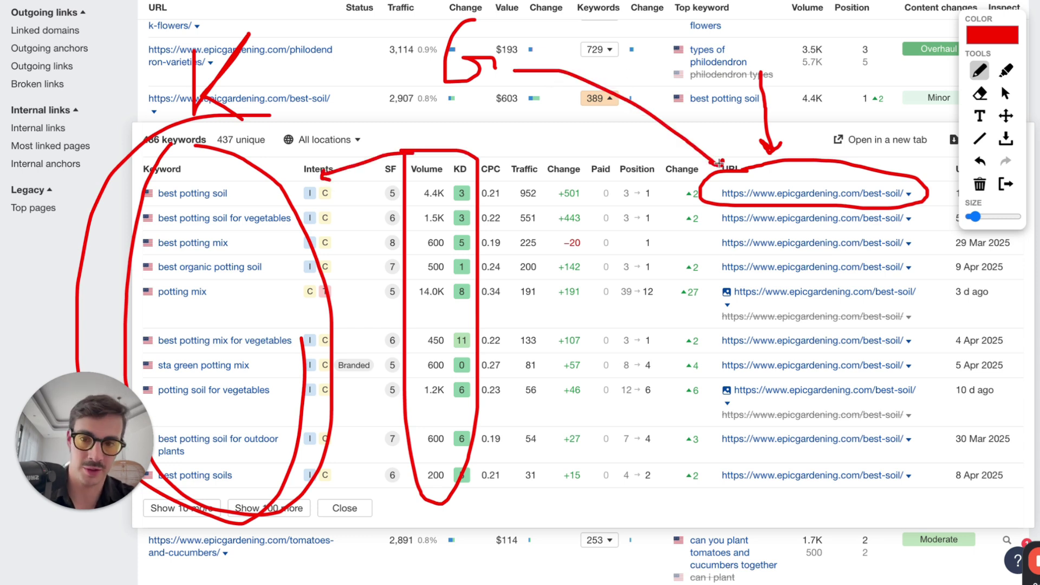
mouse_move(307, 132)
mouse_down()
mouse_move(79, 341)
mouse_move(285, 203)
mouse_up()
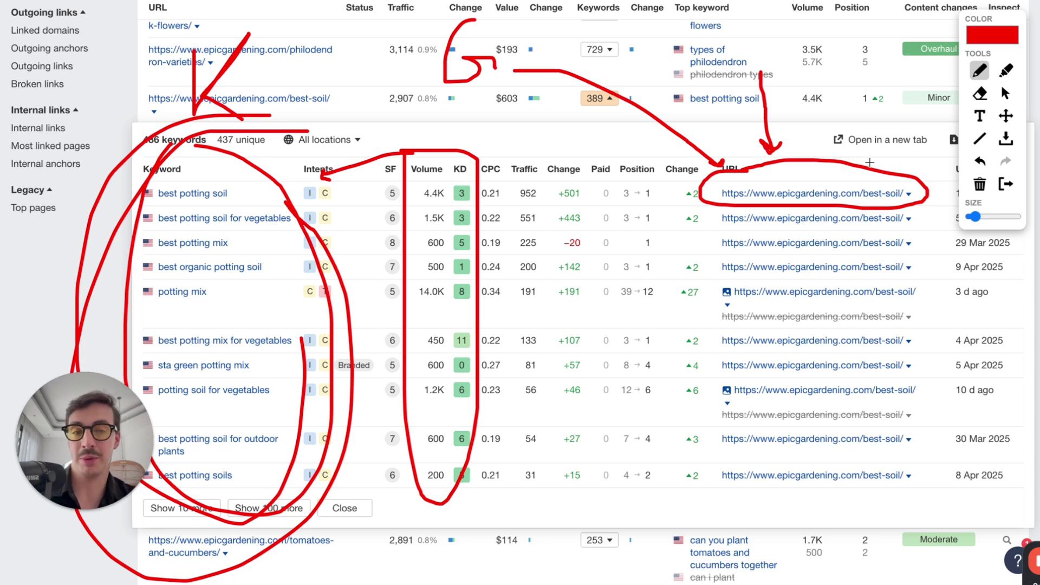
drag(871, 161, 833, 159)
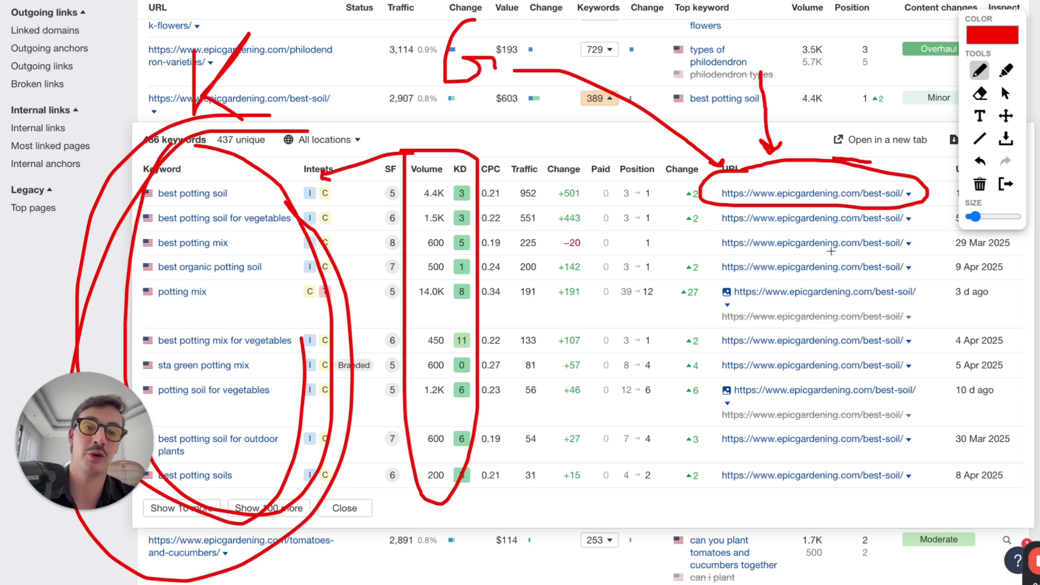
mouse_move(722, 215)
mouse_down()
mouse_move(877, 220)
mouse_move(923, 186)
mouse_move(725, 173)
mouse_move(721, 208)
mouse_up()
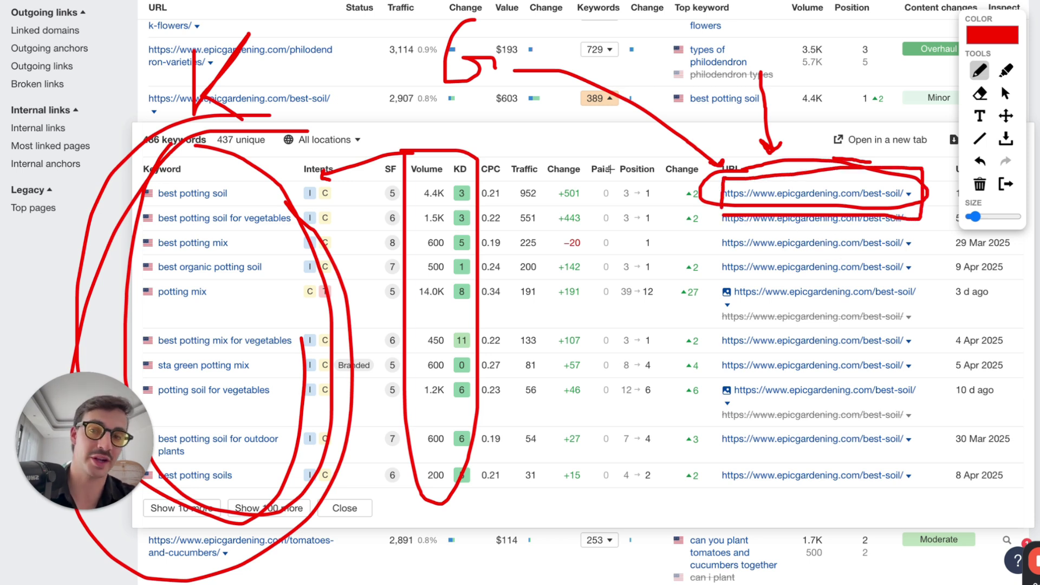
mouse_move(270, 126)
mouse_down()
mouse_move(70, 379)
mouse_move(264, 104)
mouse_up()
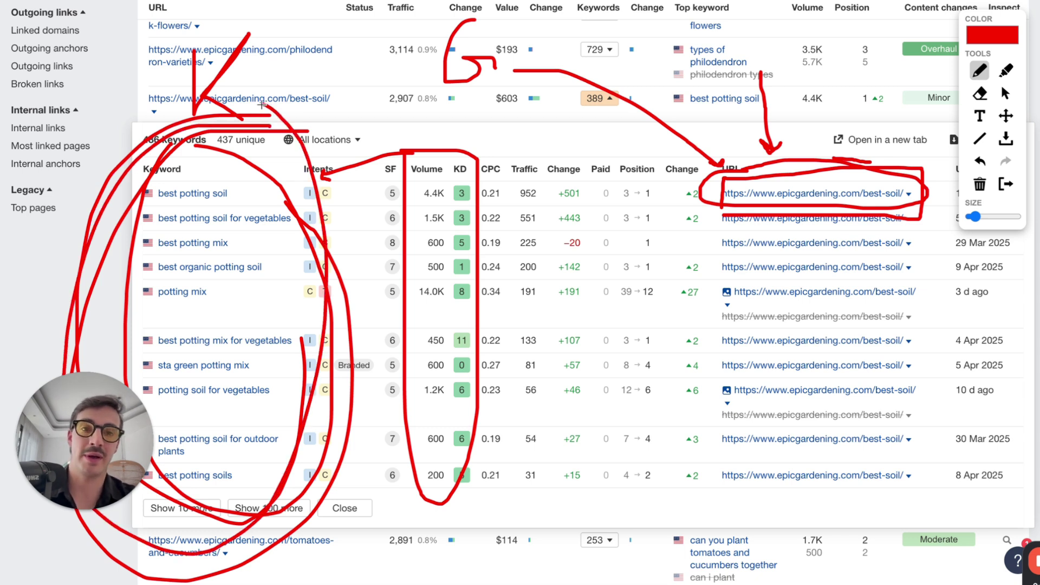
drag(639, 205, 675, 202)
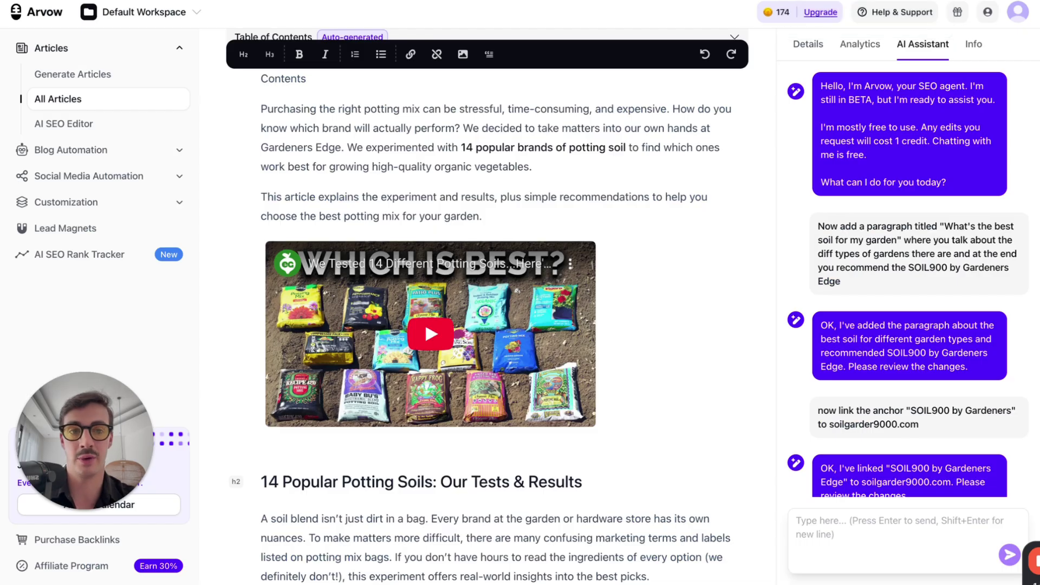
Step: Scroll through the edited potting-soil article and back up to its title
scroll(626, 276, down, 20)
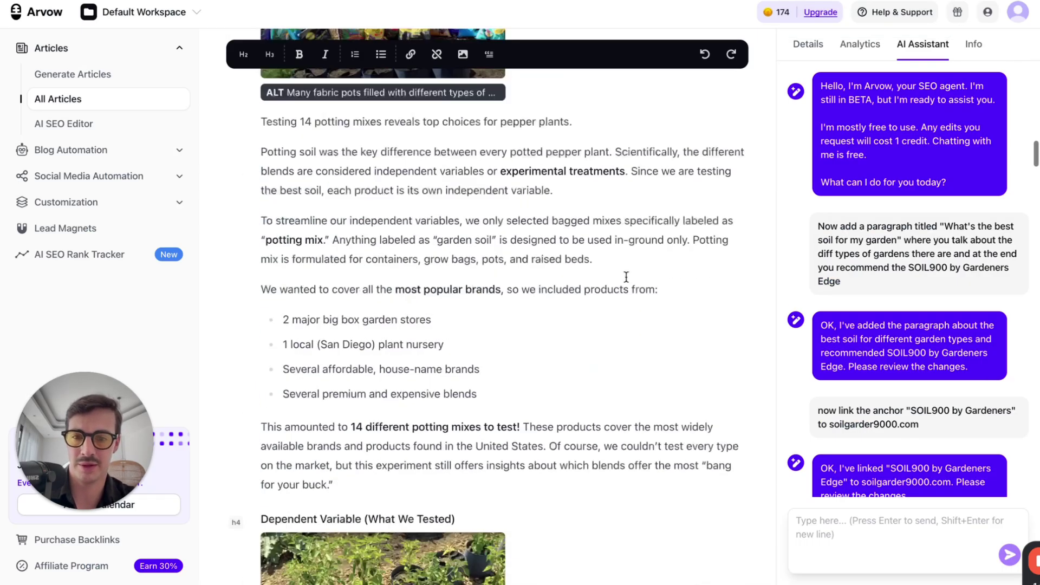
scroll(626, 277, down, 6)
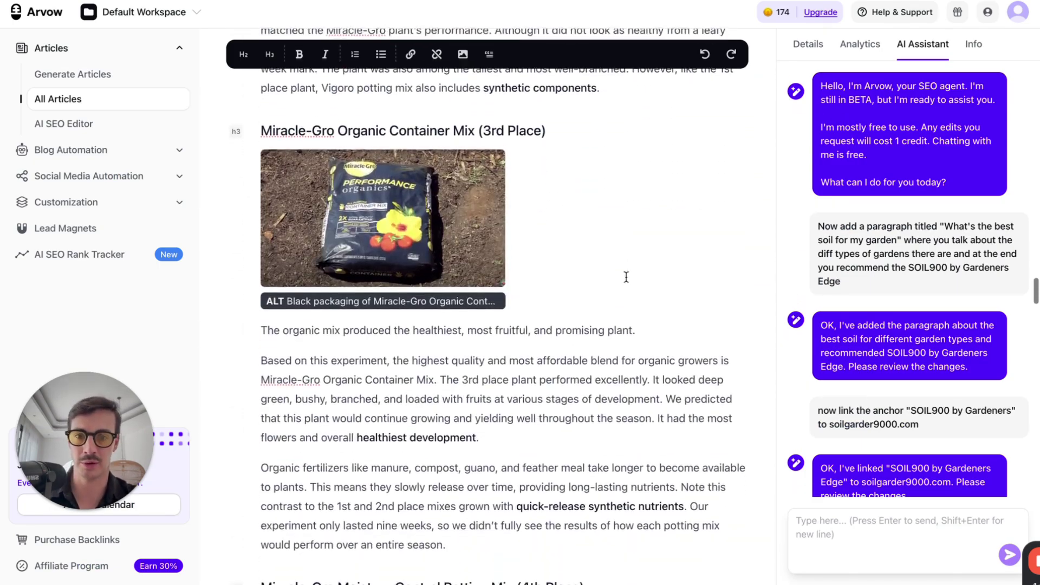
scroll(626, 276, up, 20)
scroll(626, 277, up, 20)
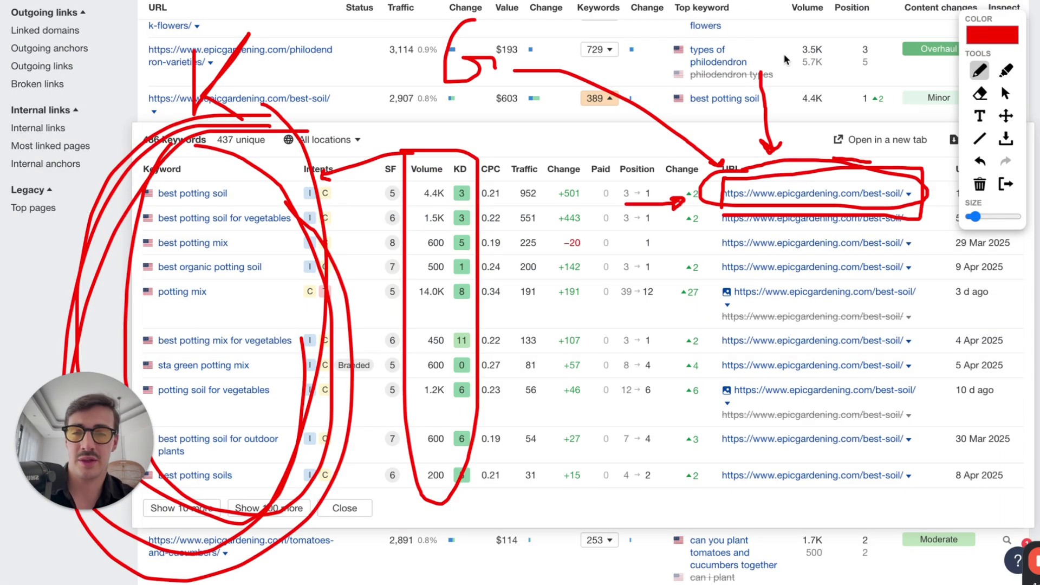
scroll(784, 59, up, 1)
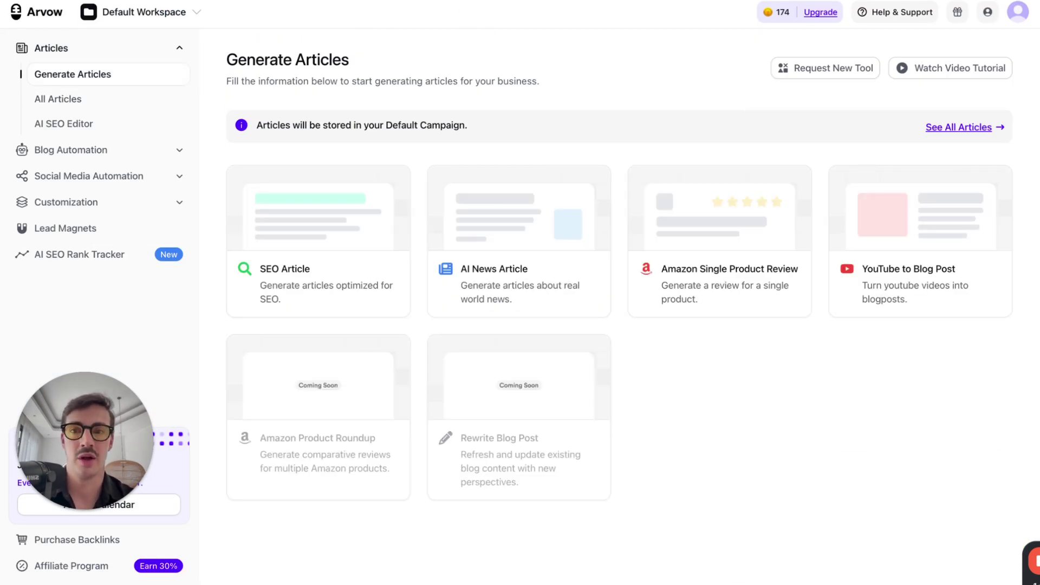
key(ctrl+l)
text(arvow.com/rebran)
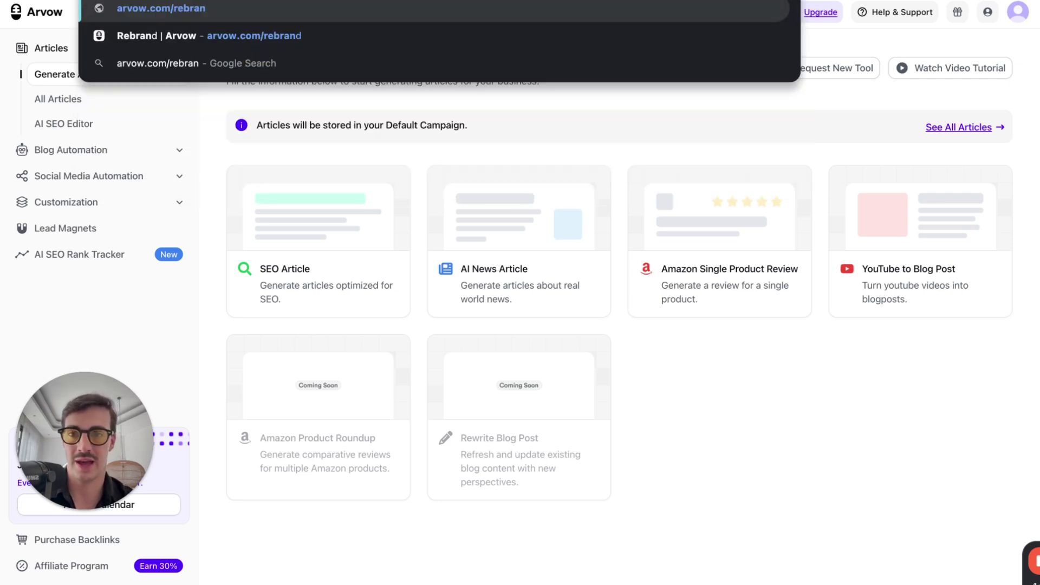
key(BackSpace)
key(BackSpace)
key(BackSpace)
key(BackSpace)
key(BackSpace)
text(a)
key(BackSpace)
key(BackSpace)
text(ac)
key(Escape)
text(https://arvow.com/academy-2)
key(Escape)
key(Return)
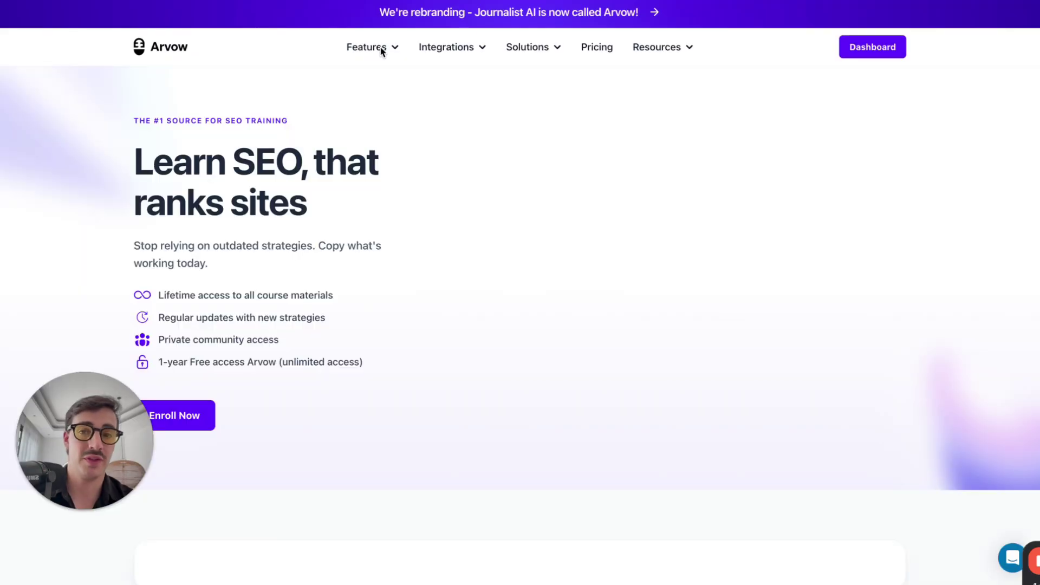
scroll(221, 383, down, 3)
drag(168, 281, 387, 286)
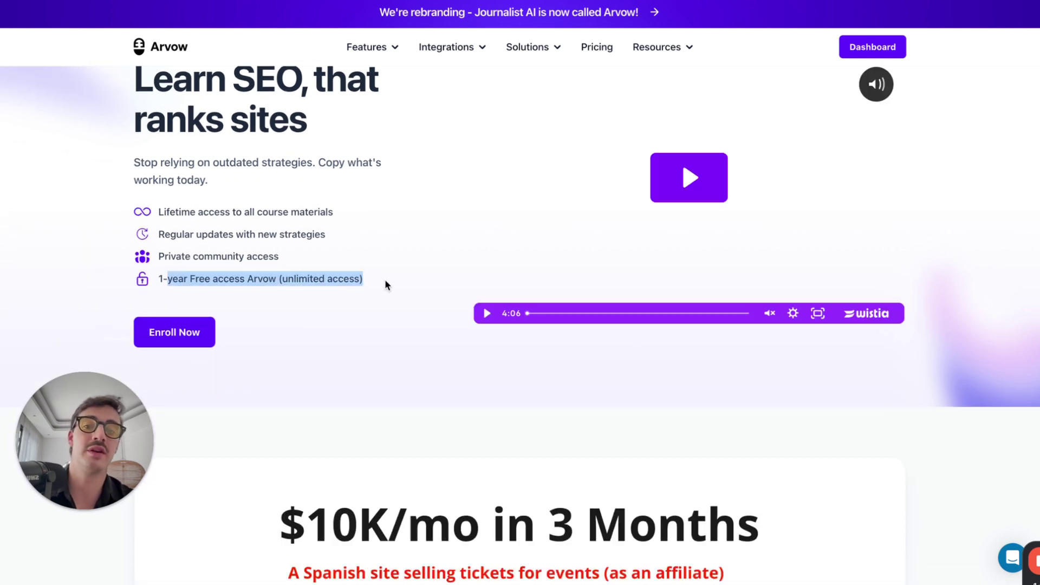
triple_click(336, 272)
double_click(336, 272)
triple_click(336, 272)
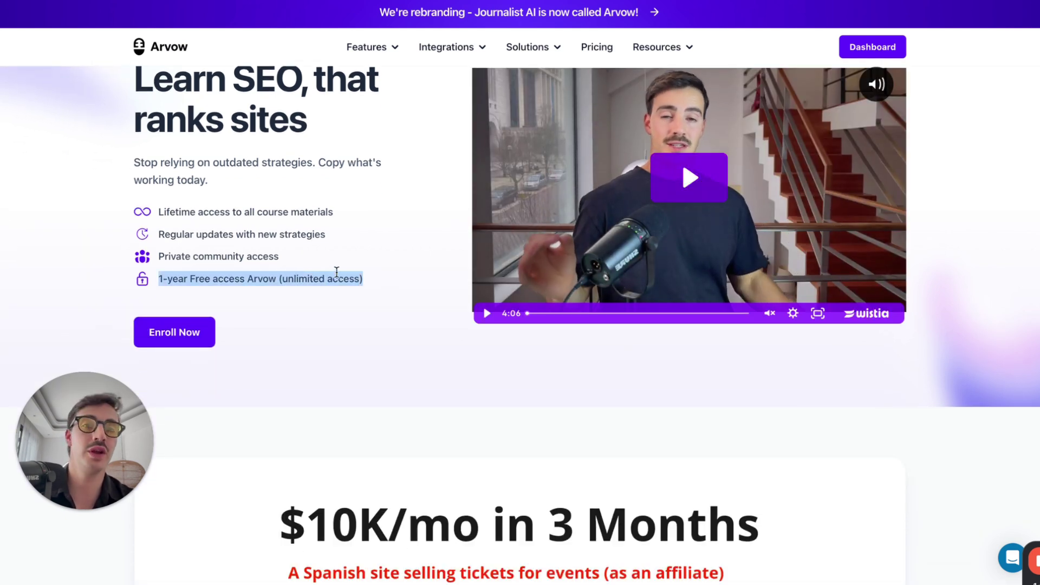
click(206, 332)
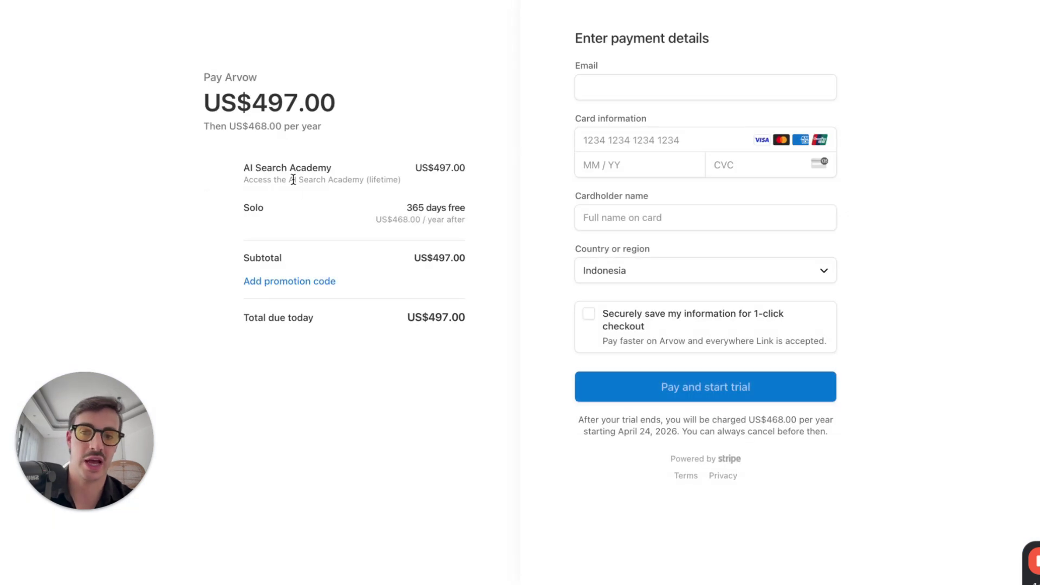
drag(300, 163, 456, 174)
click(454, 174)
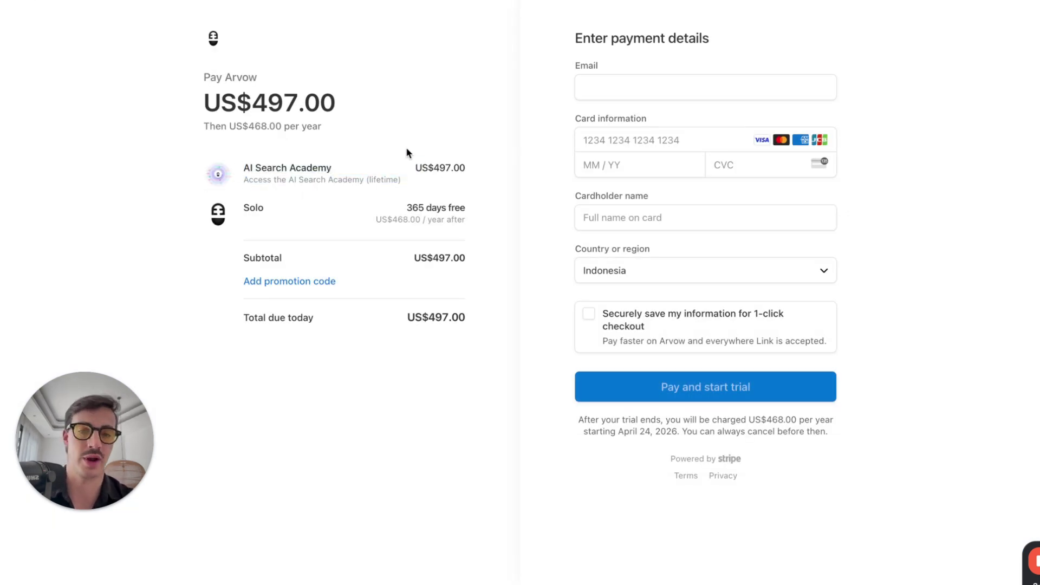
key(super+bracketleft)
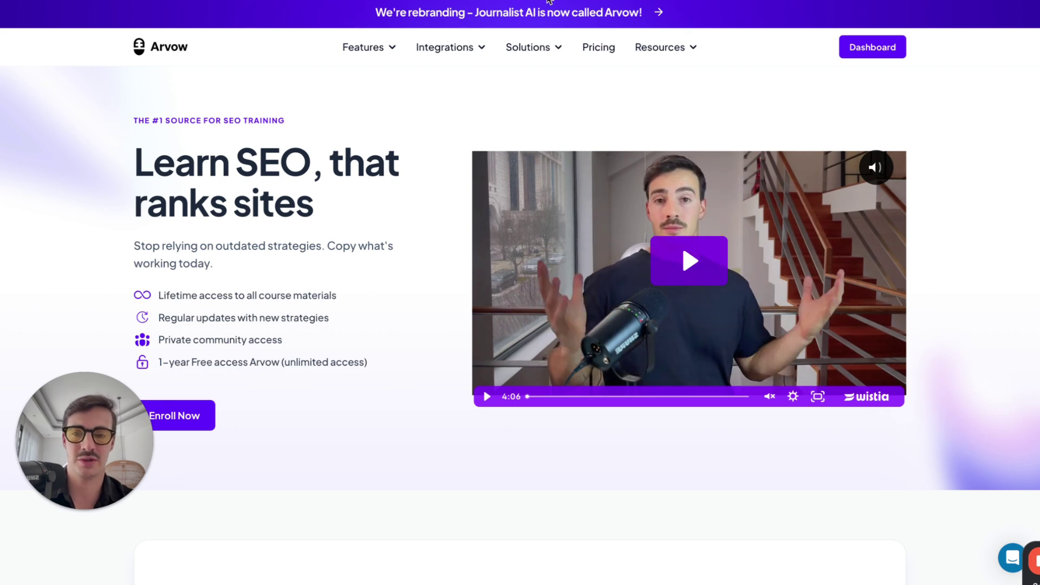
Step: Open the 25% traffic increase guarantee page and highlight its heading lines
click(549, 1)
click(650, 60)
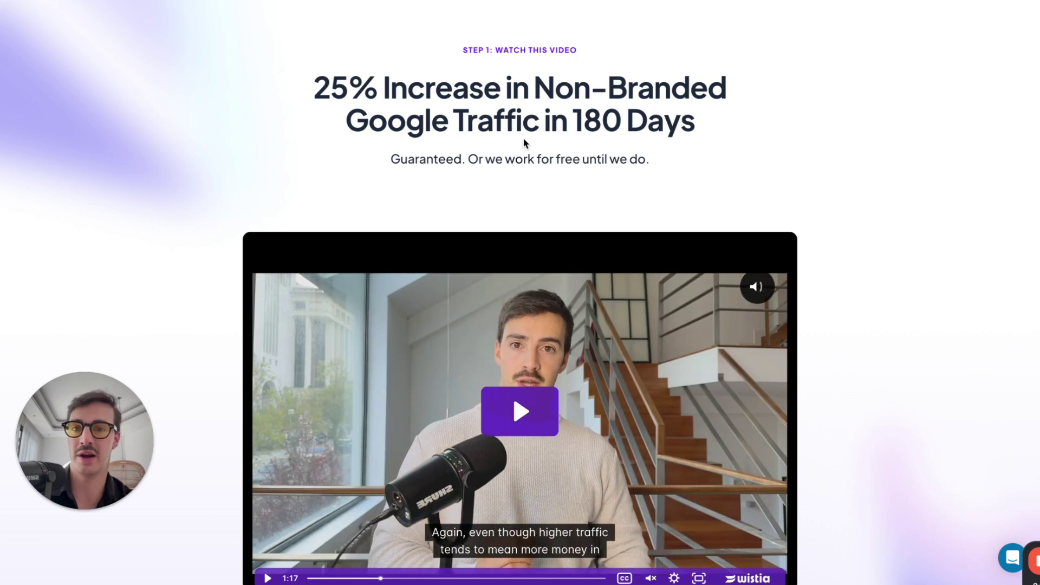
drag(318, 71, 735, 79)
drag(720, 115, 466, 121)
drag(389, 160, 715, 171)
Step: Draw red marks over the heading, striking through 25%, then clear them and scroll the page
key(alt+shift+d)
drag(645, 92, 528, 163)
mouse_move(735, 100)
mouse_down()
mouse_move(706, 112)
mouse_move(739, 162)
mouse_move(766, 146)
mouse_move(729, 165)
mouse_up()
click(296, 93)
drag(296, 93, 382, 97)
click(1008, 166)
scroll(807, 231, down, 20)
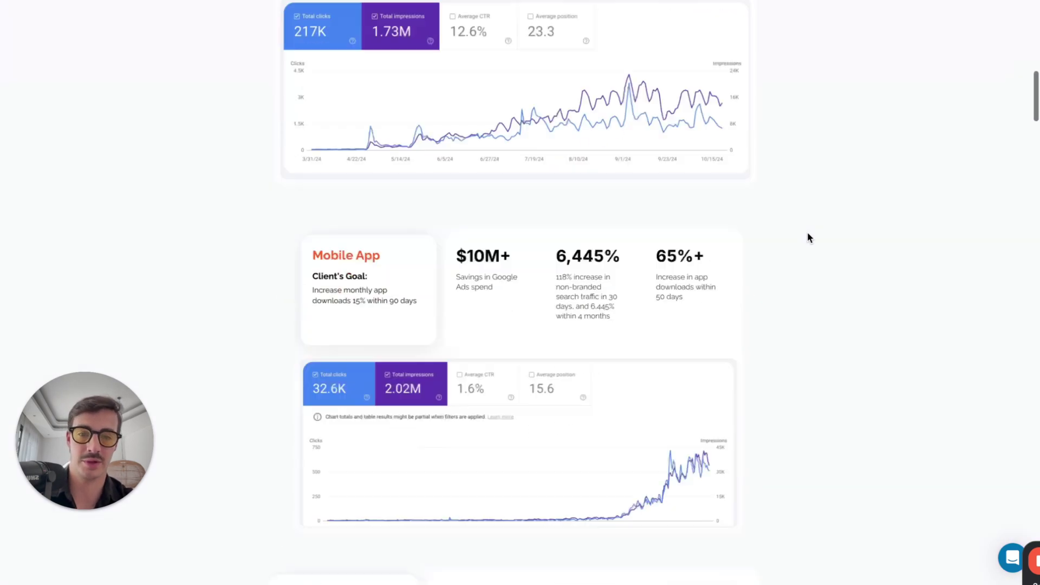
scroll(807, 232, down, 20)
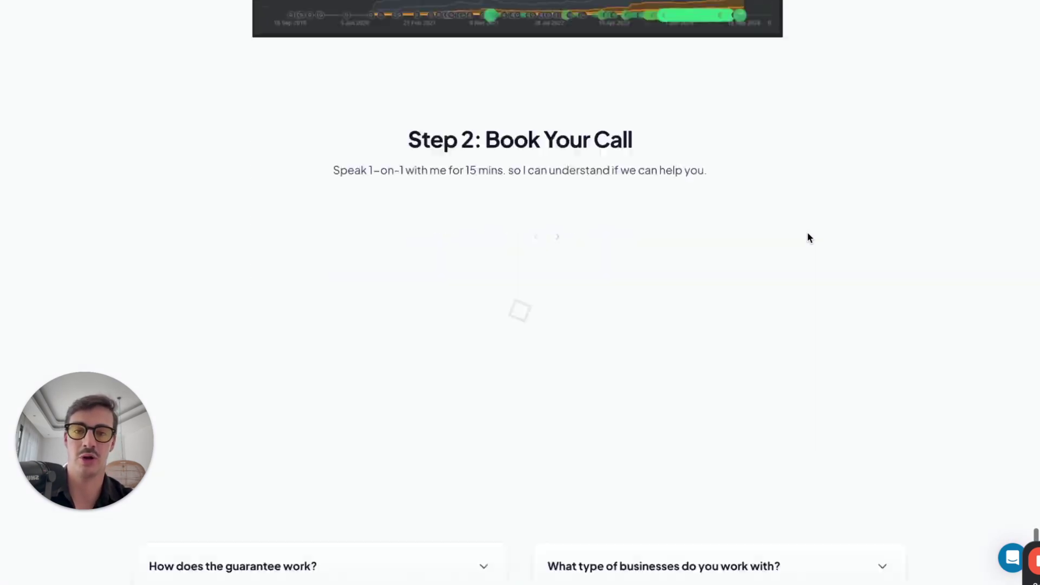
scroll(812, 167, up, 2)
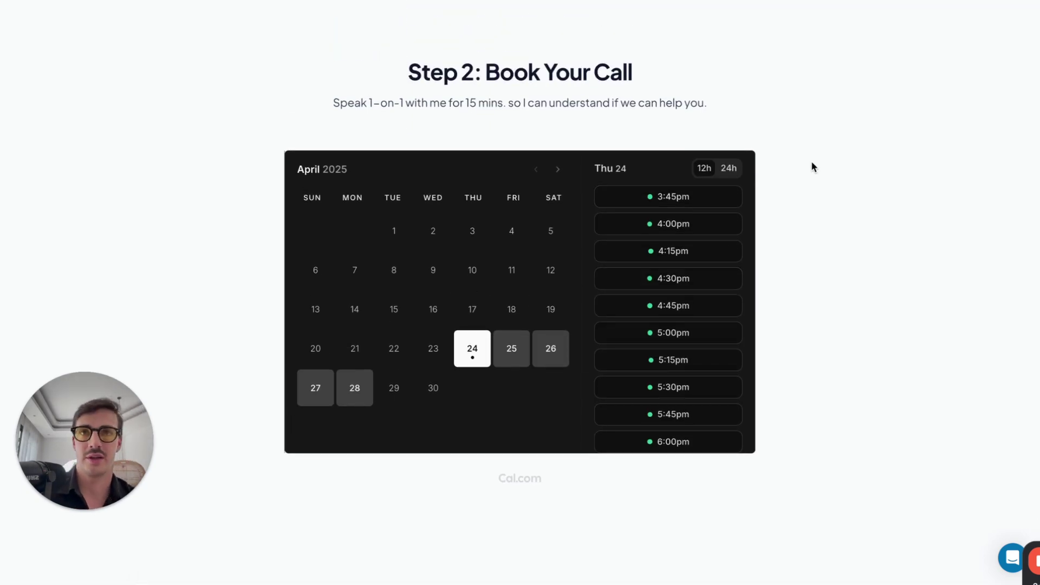
scroll(813, 166, up, 20)
scroll(812, 164, up, 15)
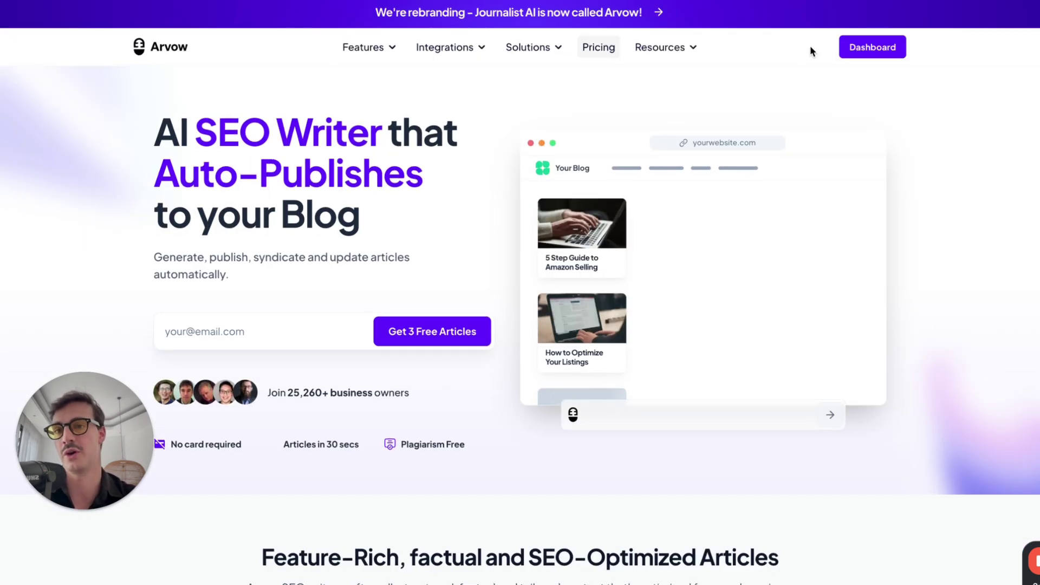
Step: From the dashboard, reopen the Arvow rebrand page via 'arv' and open Resources > Case Studies
click(861, 44)
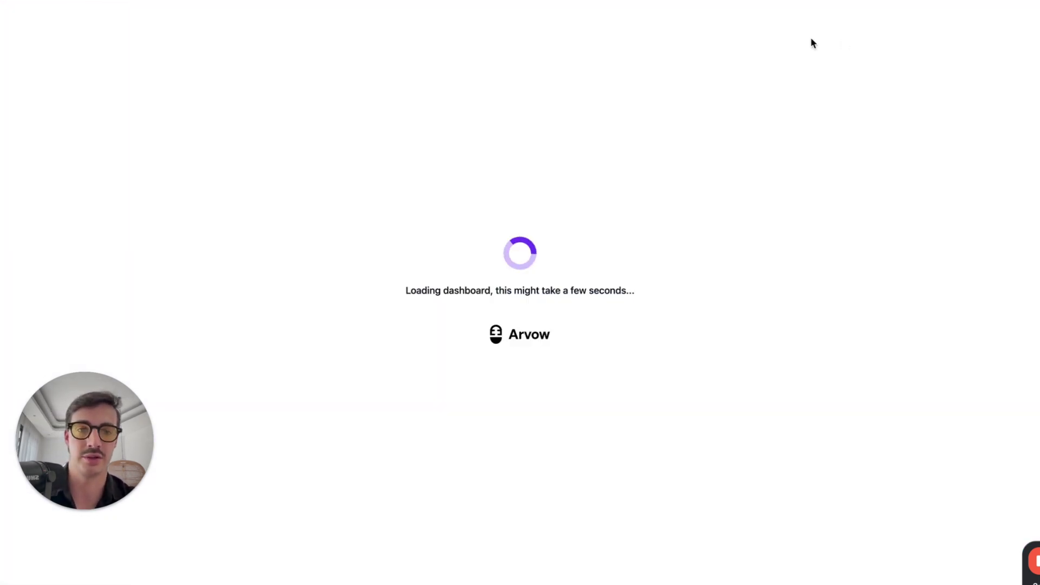
text(arv)
key(Return)
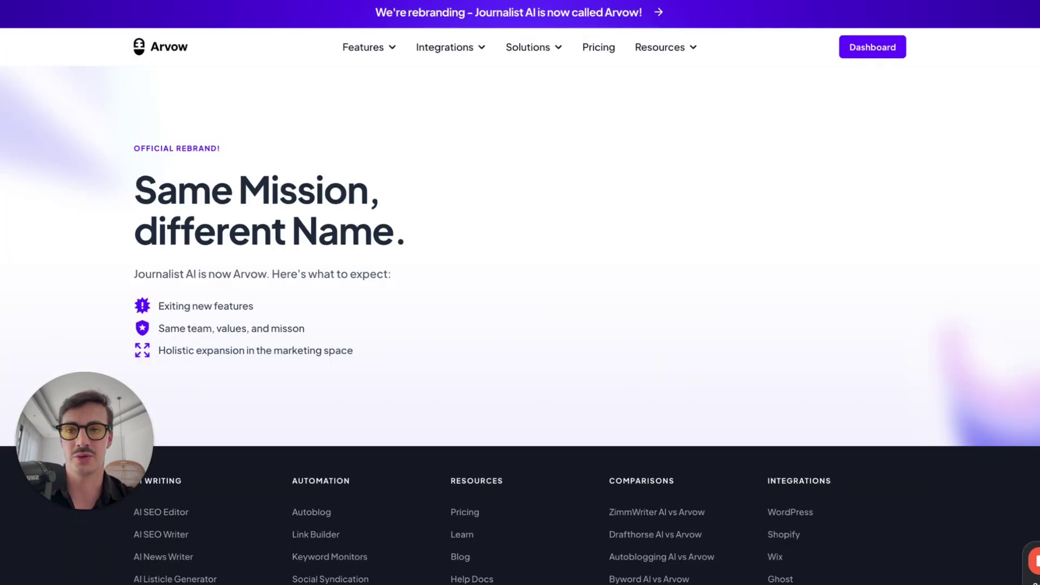
mouse_move(631, 45)
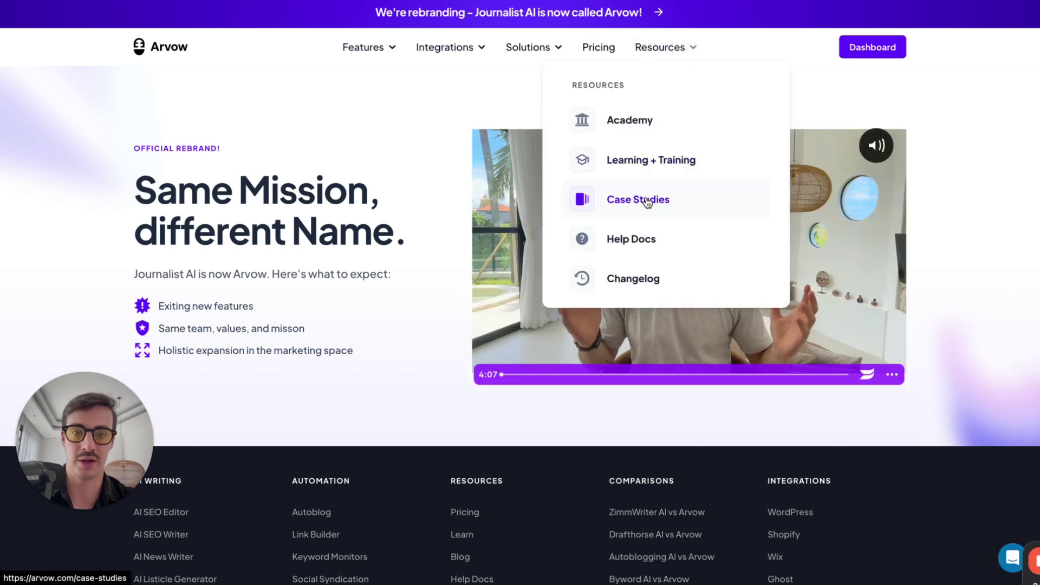
click(650, 201)
scroll(983, 229, down, 6)
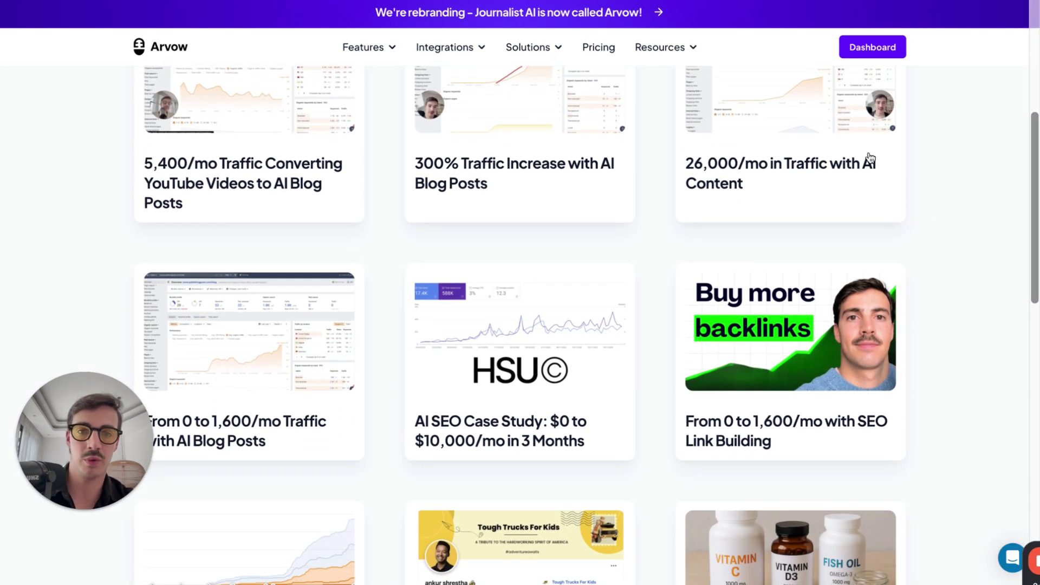
scroll(888, 156, up, 1)
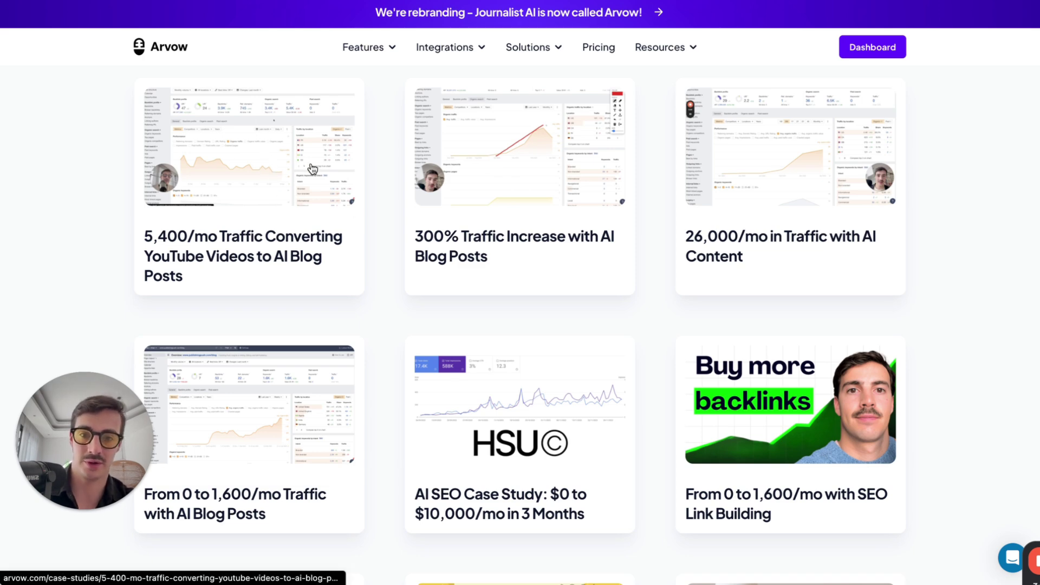
Step: Open the 5,400/mo YouTube-to-blog case study and scribble red over its objective text and video
click(285, 167)
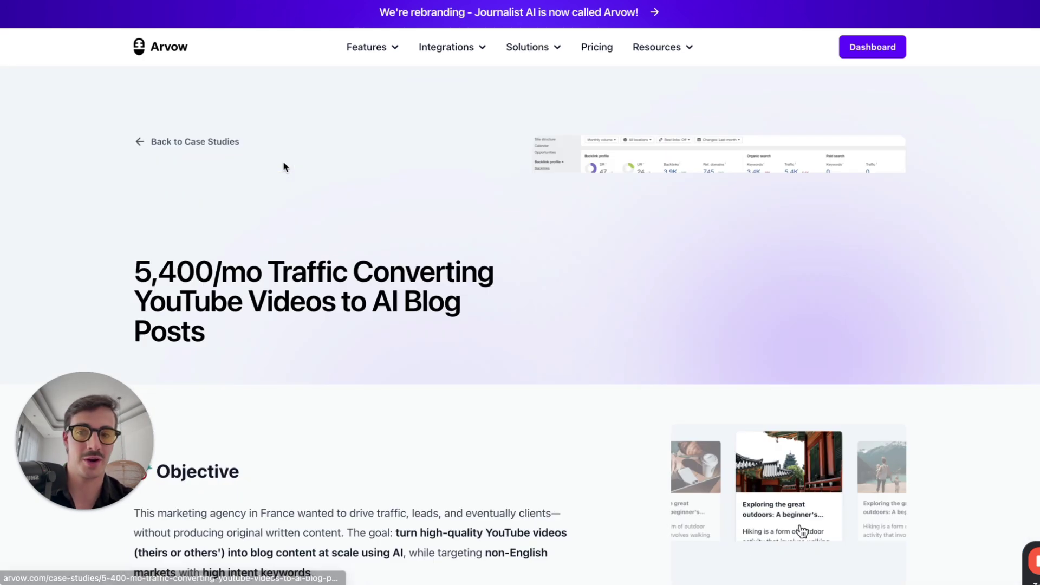
scroll(459, 245, down, 6)
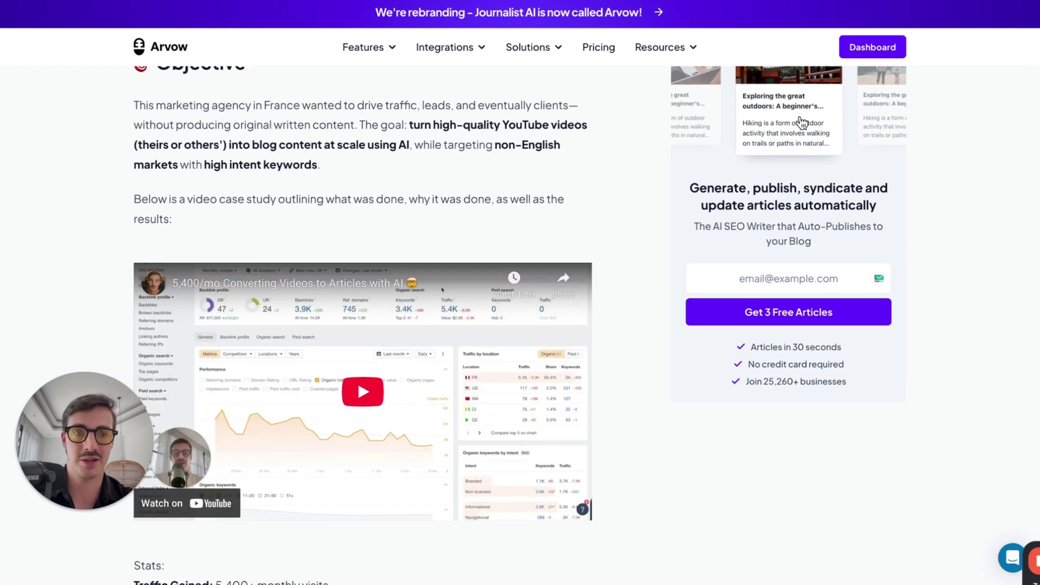
key(alt+shift+d)
drag(286, 114, 308, 144)
drag(289, 202, 281, 208)
drag(391, 130, 398, 198)
drag(343, 228, 334, 352)
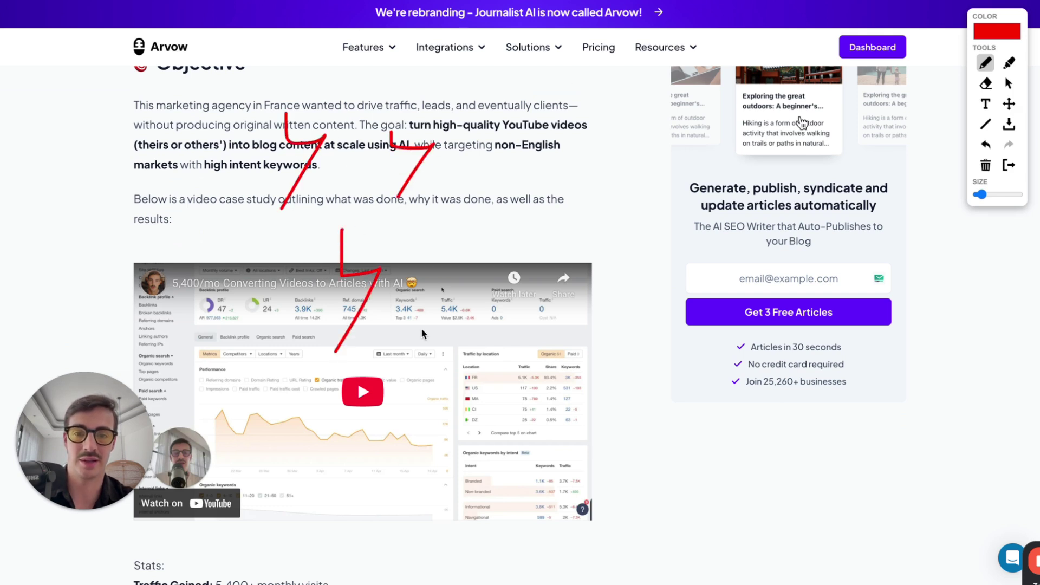
drag(440, 323, 449, 431)
Step: Underline the Arvow logo in red and draw red lines from the results area toward the sidebar
drag(141, 55, 187, 53)
drag(470, 180, 662, 163)
click(352, 215)
drag(352, 215, 676, 203)
drag(417, 297, 638, 228)
drag(559, 352, 717, 258)
Step: Circle the sidebar headline, outdoors card, video and Get 3 Free Articles signup, then clear the annotations
mouse_move(730, 173)
mouse_down()
mouse_move(730, 228)
mouse_move(747, 167)
mouse_up()
mouse_move(684, 75)
mouse_down()
mouse_move(748, 126)
mouse_move(720, 64)
mouse_up()
drag(863, 118, 788, 75)
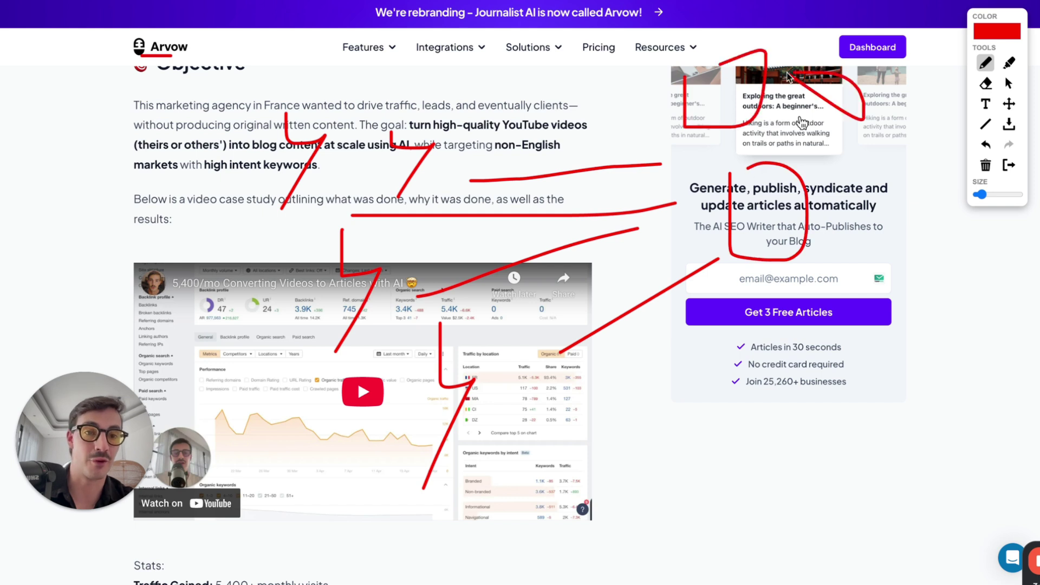
mouse_move(371, 57)
mouse_down()
mouse_move(254, 190)
mouse_move(437, 465)
mouse_move(509, 217)
mouse_move(378, 60)
mouse_up()
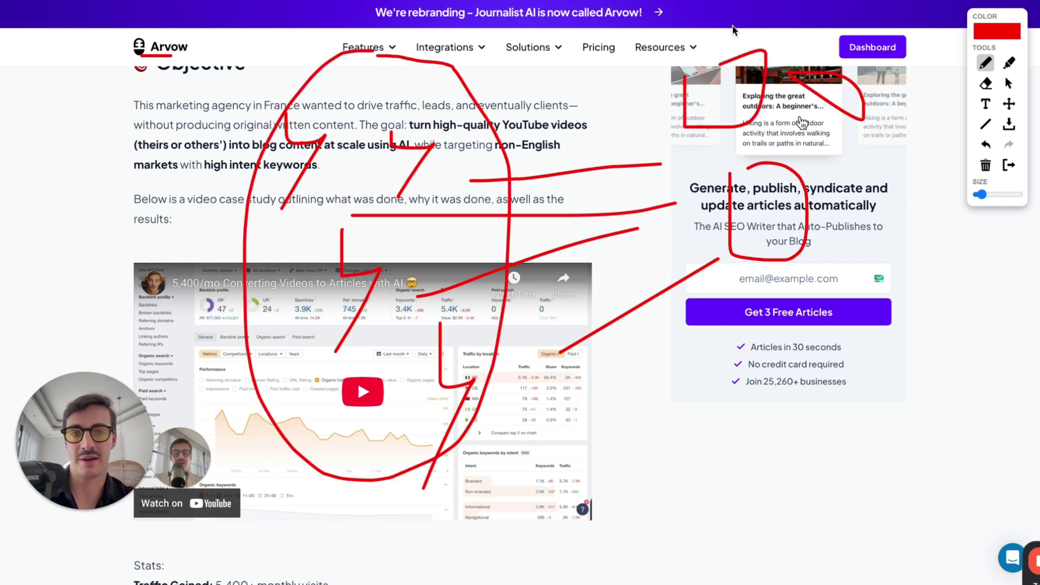
mouse_move(726, 30)
mouse_down()
mouse_move(758, 276)
mouse_move(813, 27)
mouse_move(745, 20)
mouse_up()
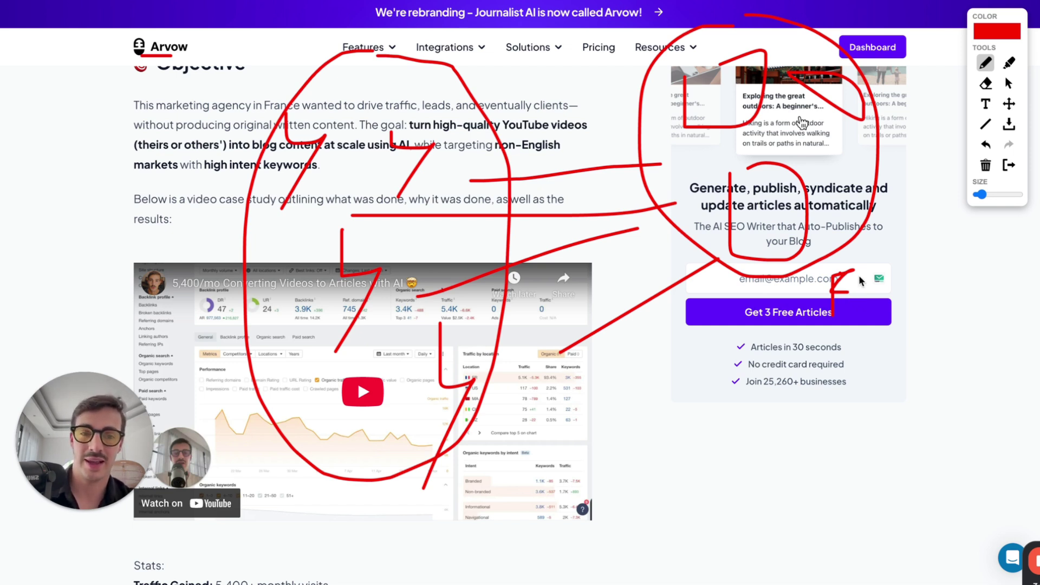
mouse_move(838, 260)
mouse_down()
mouse_move(891, 331)
mouse_move(851, 246)
mouse_up()
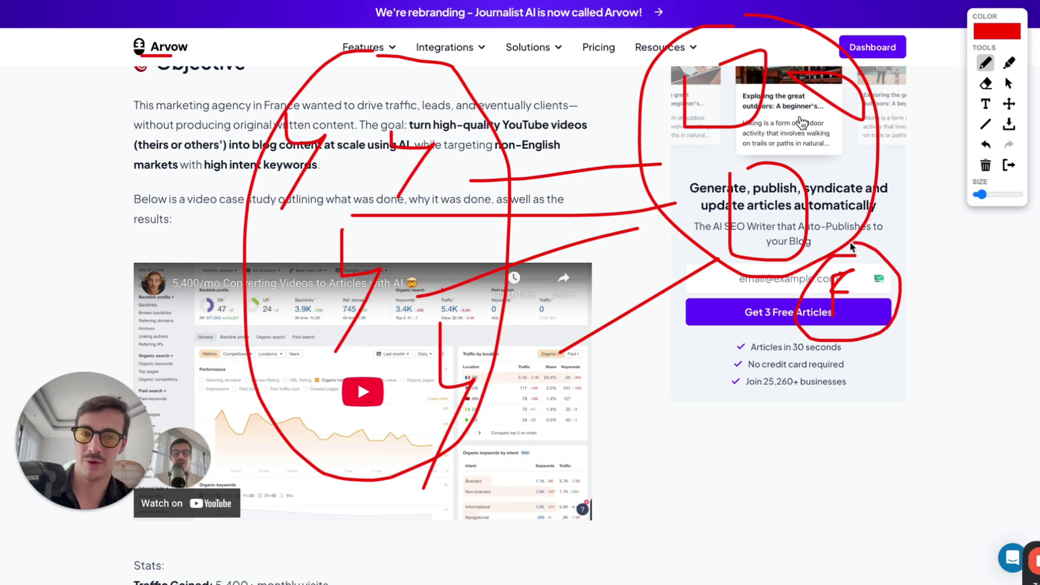
click(1008, 166)
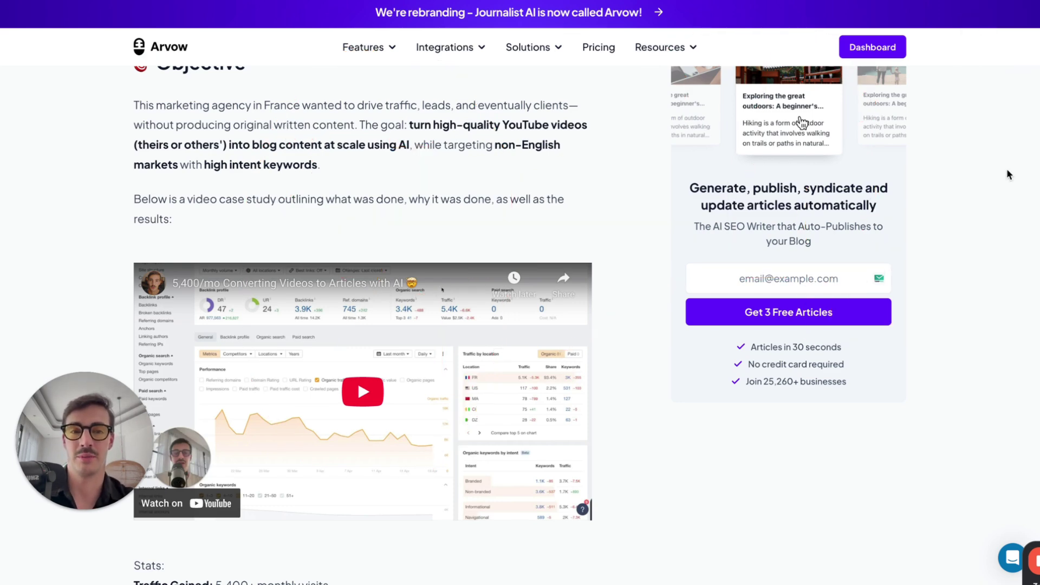
Step: Use the top logo to return to the 'AI SEO Writer that Auto-Publishes to your Blog' homepage
scroll(675, 110, up, 8)
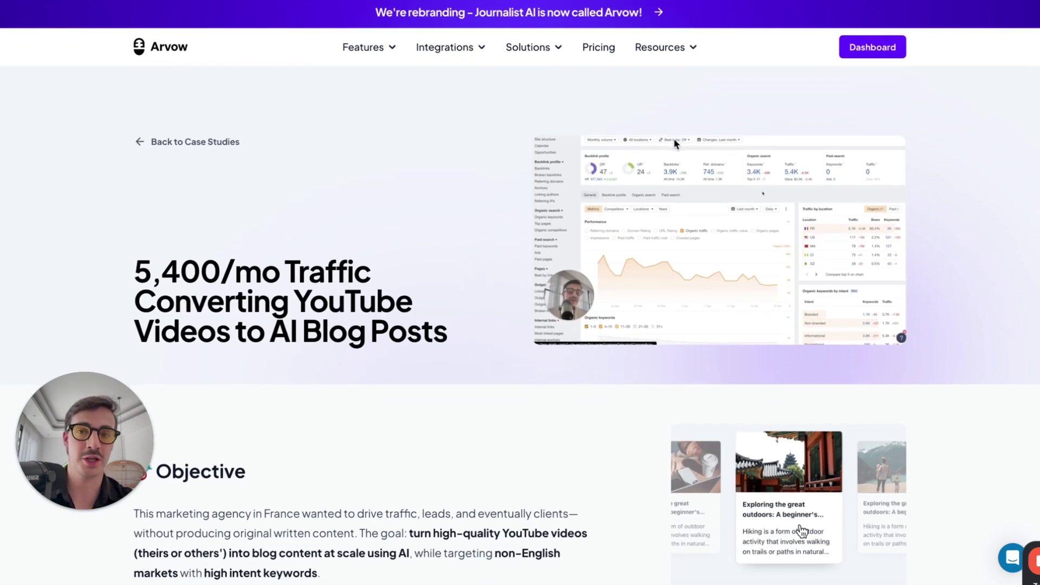
click(182, 57)
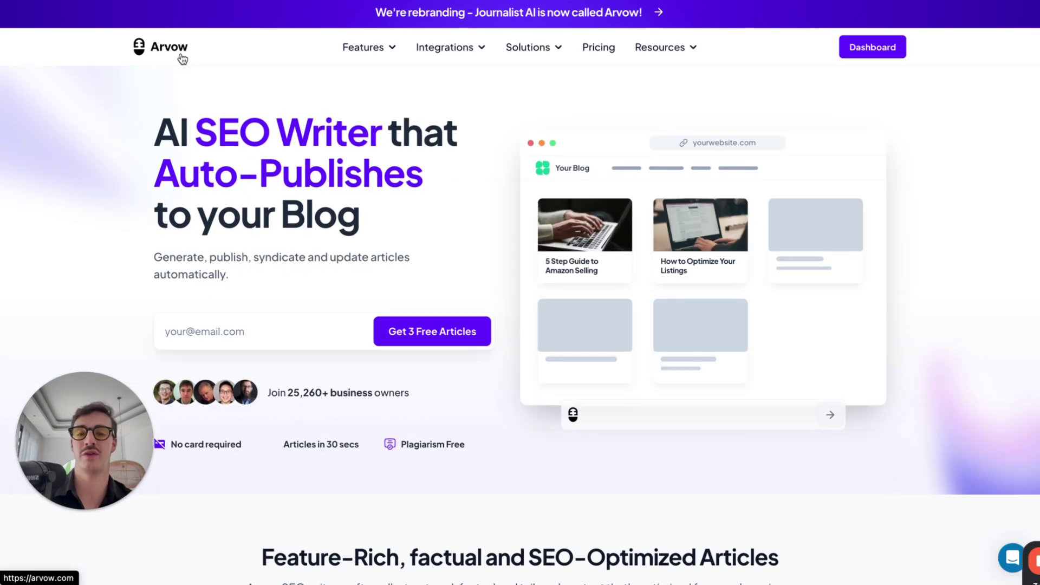